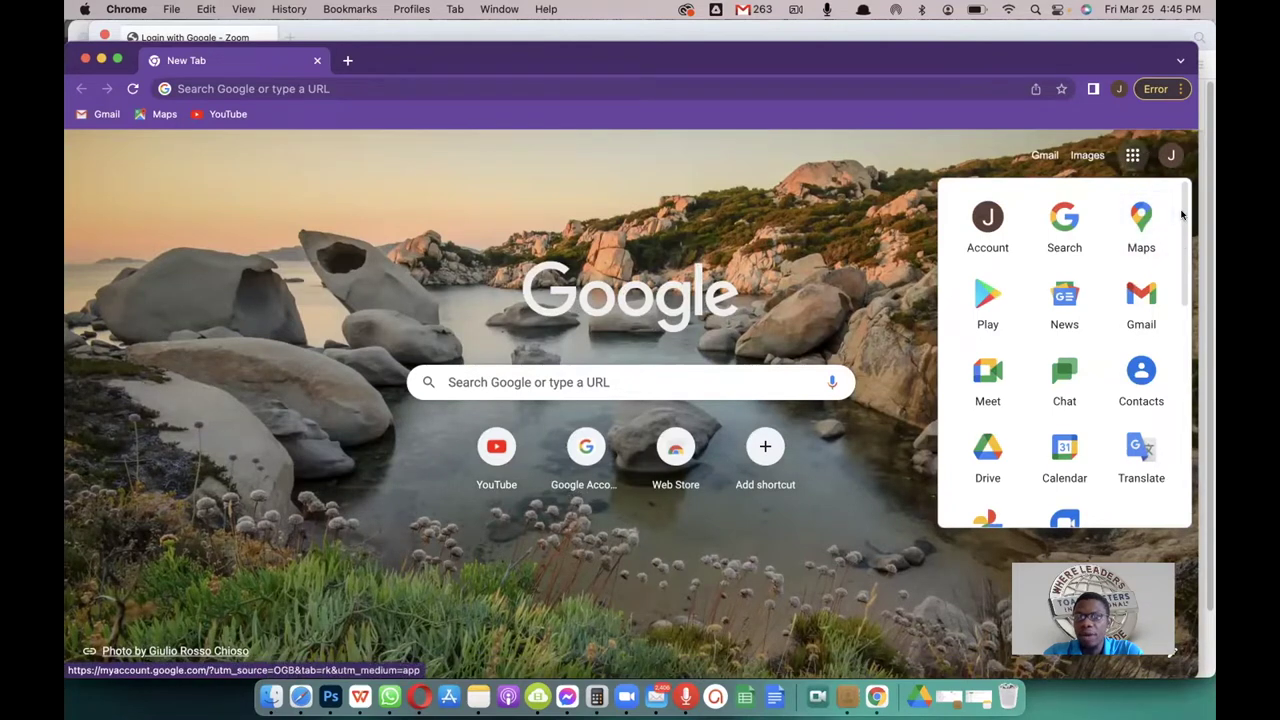
# Step: Scroll the new tab page down and back up to look it over
pyautogui.scroll(-5, 1183, 212)
pyautogui.scroll(5, 1180, 205)
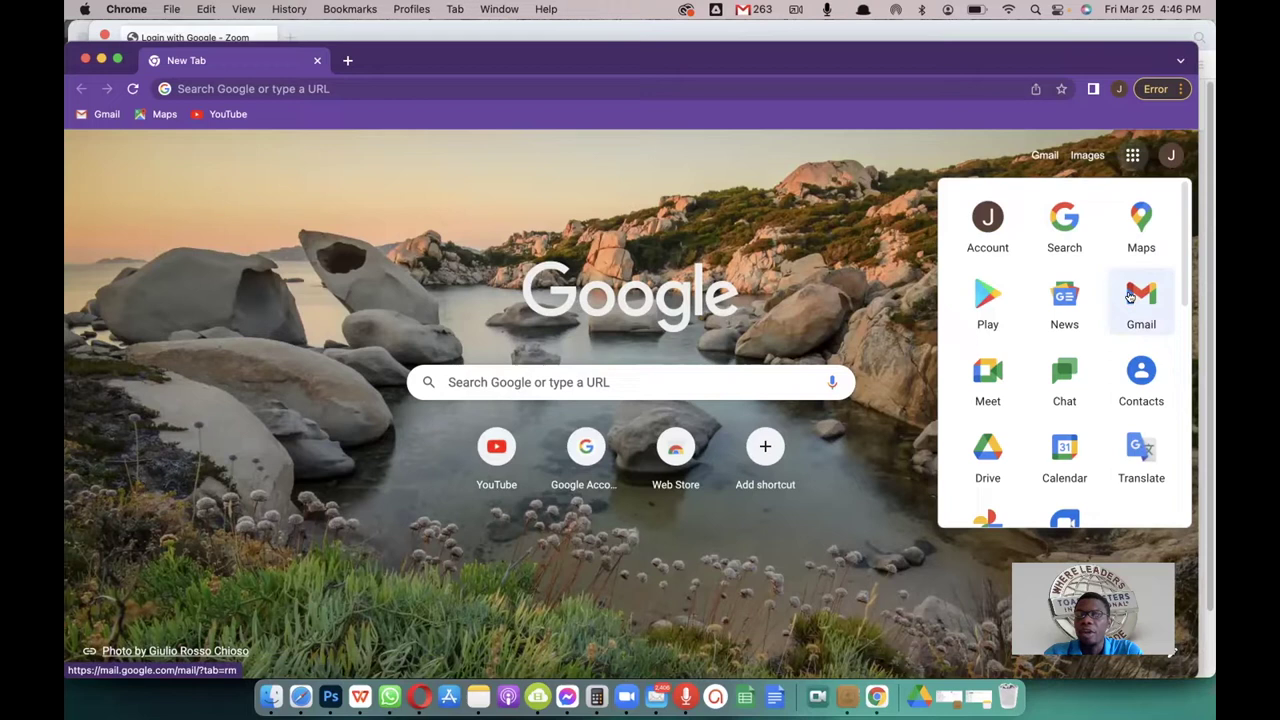
# Step: Open Gmail, close the Get started panel, and toggle the sidebar between icons and full labels
pyautogui.click(1130, 295)
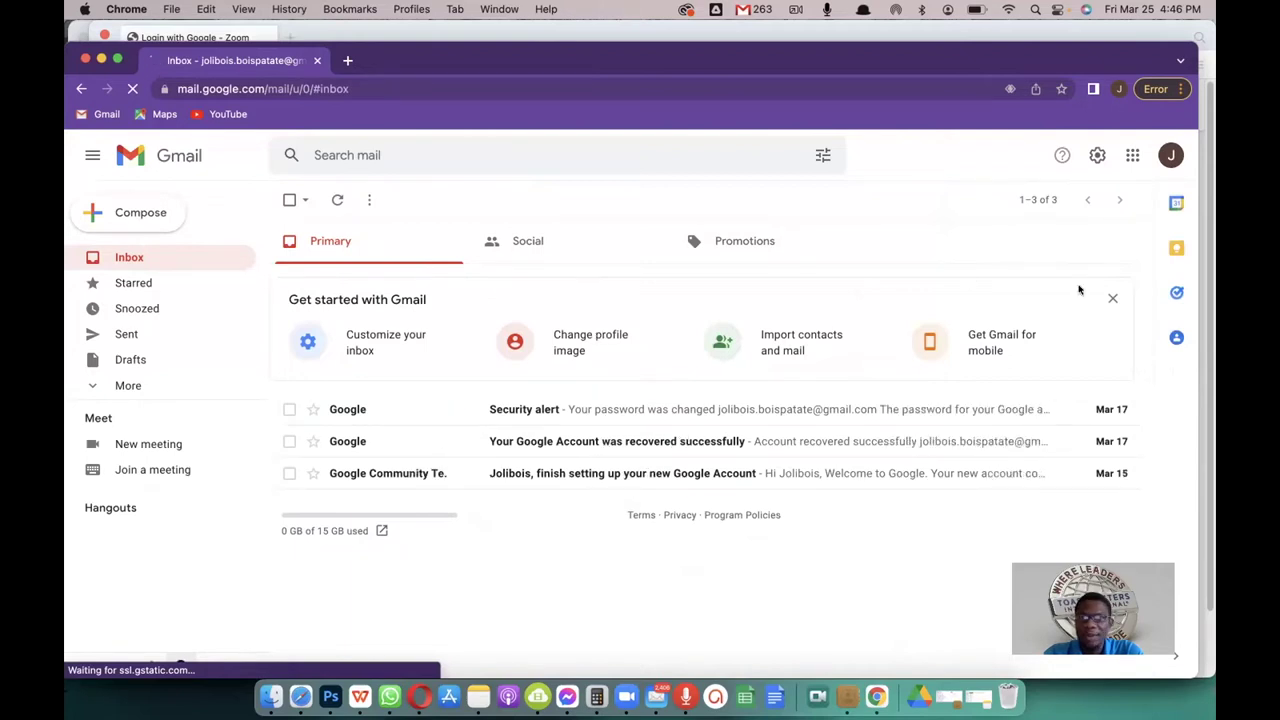
pyautogui.click(1112, 298)
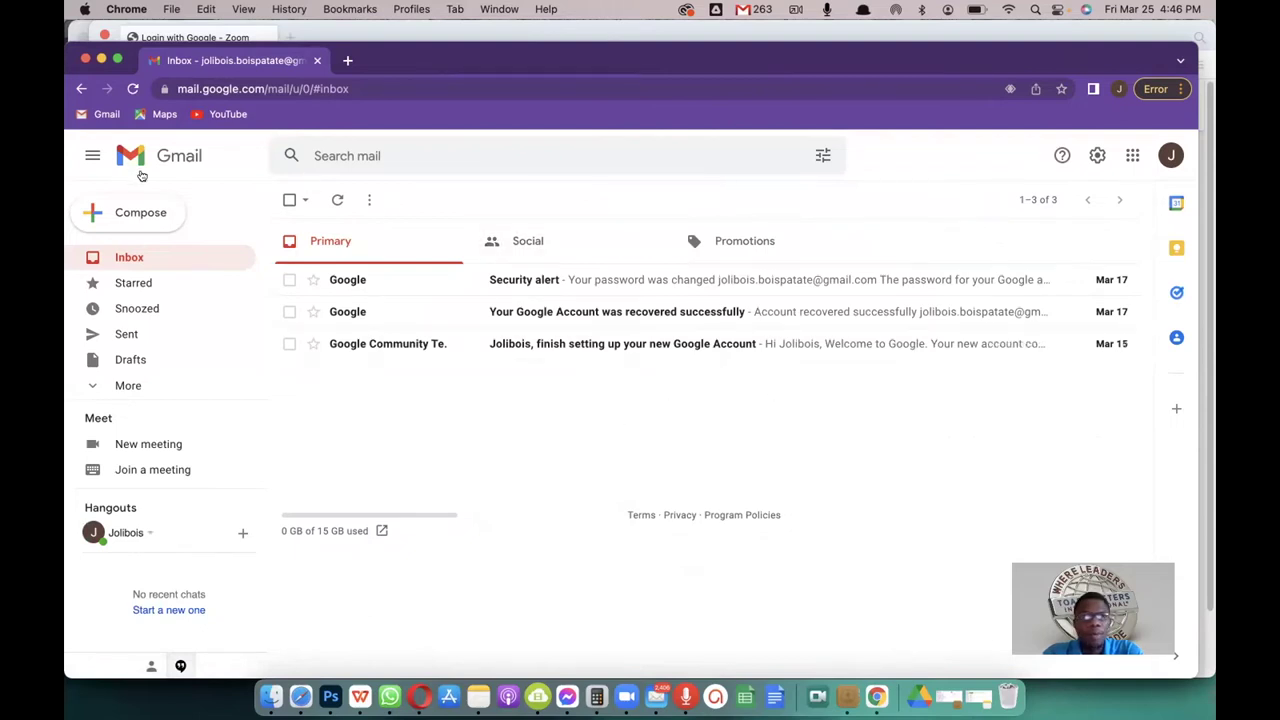
pyautogui.click(92, 156)
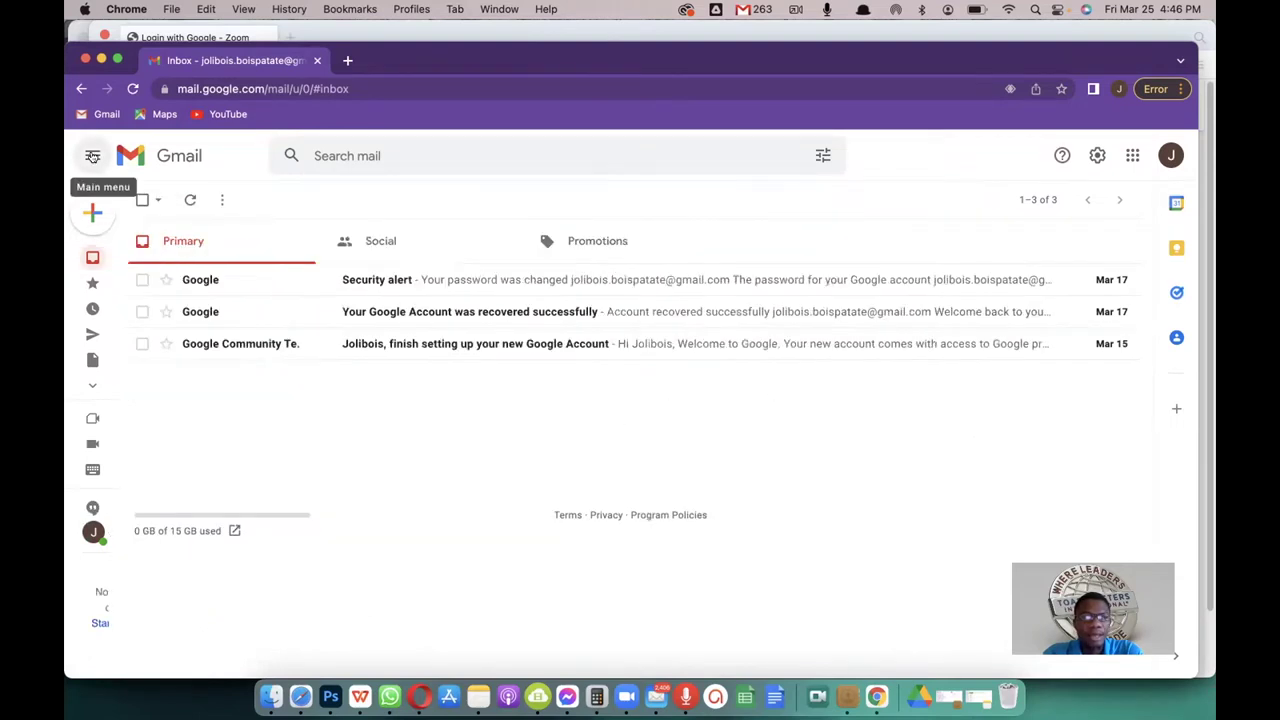
pyautogui.click(92, 156)
pyautogui.click(92, 156)
pyautogui.click(92, 156)
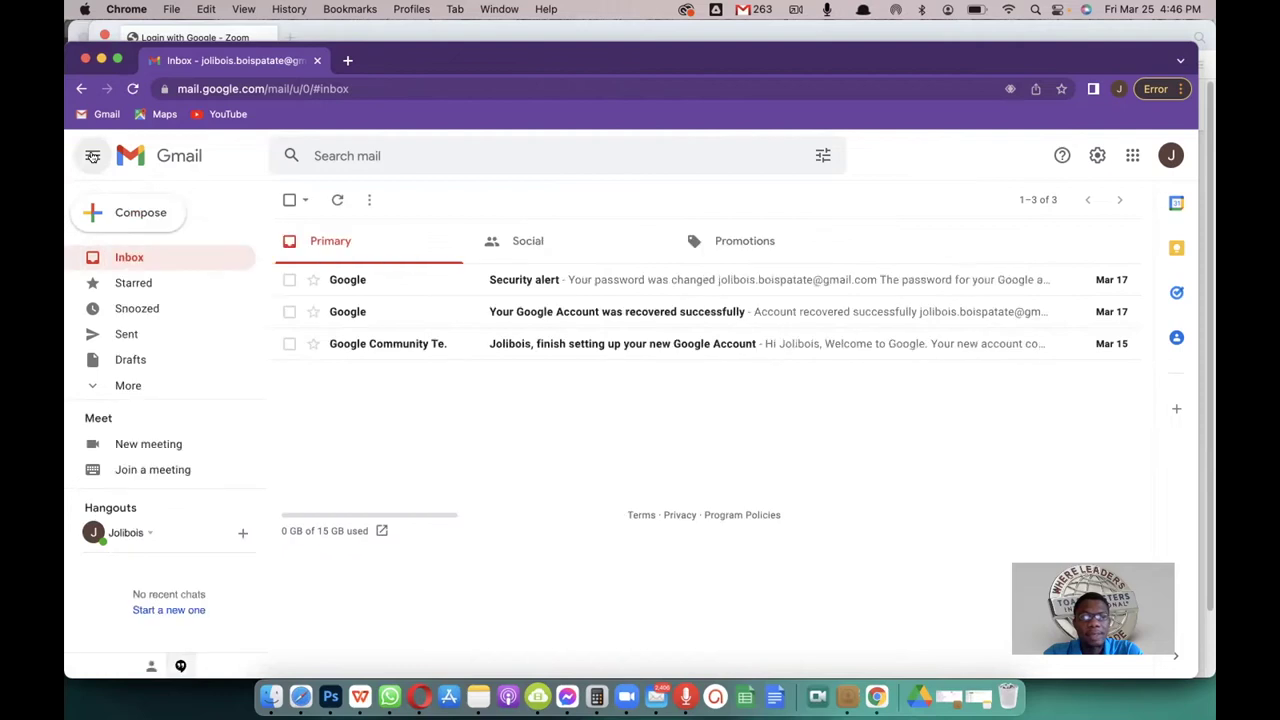
pyautogui.click(92, 156)
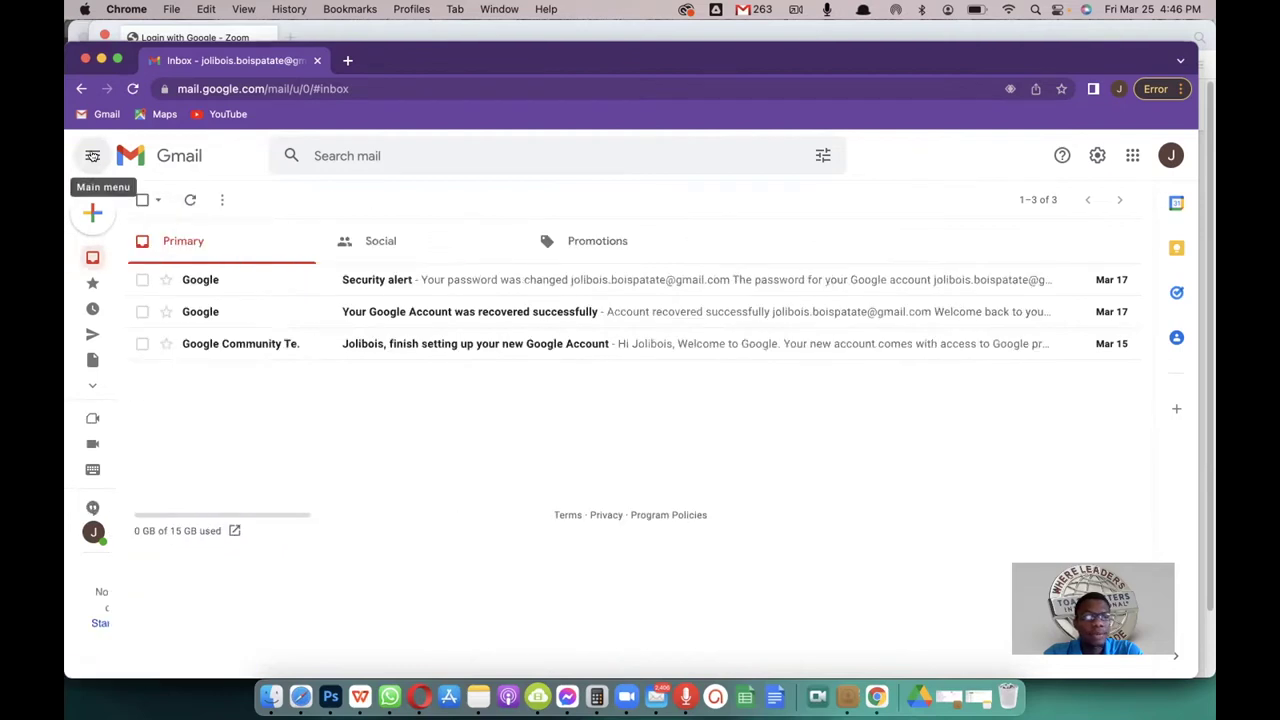
pyautogui.click(92, 156)
pyautogui.click(92, 156)
pyautogui.click(92, 156)
pyautogui.click(92, 156)
pyautogui.click(92, 156)
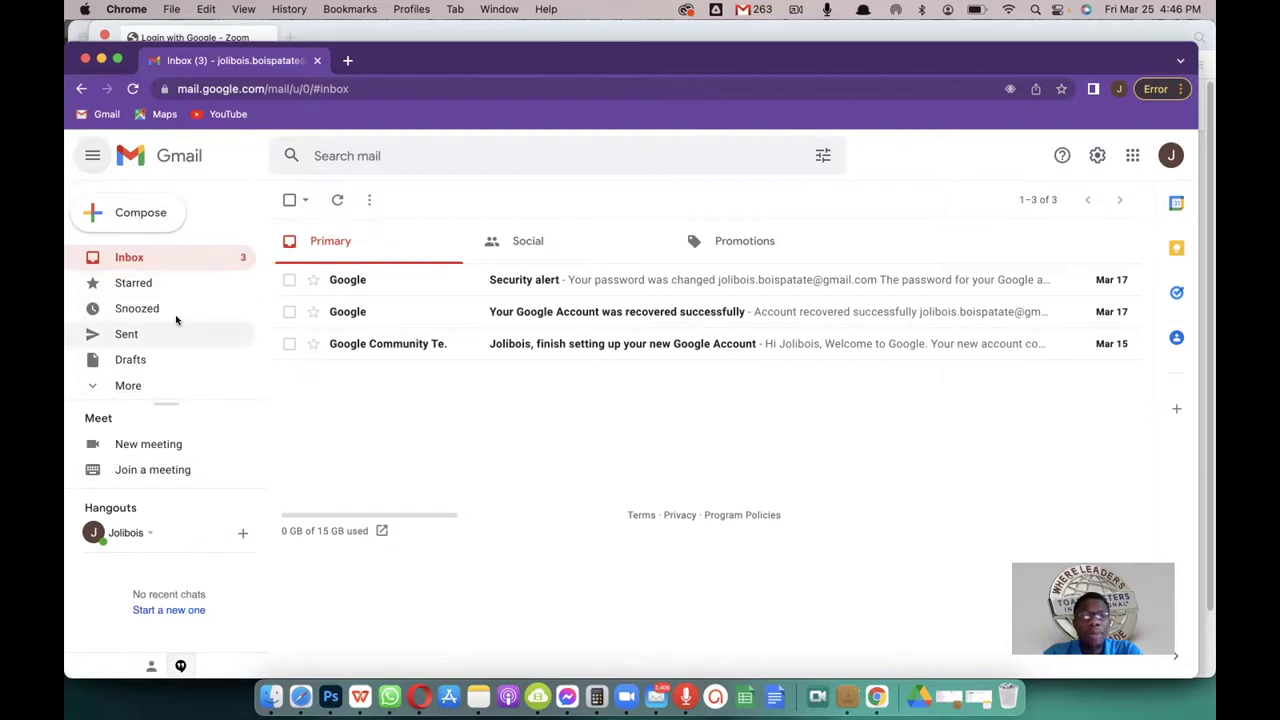
# Step: Show and hide the extra mailbox labels, collapse the sidebar, and toggle quick settings
pyautogui.click(129, 386)
pyautogui.click(128, 385)
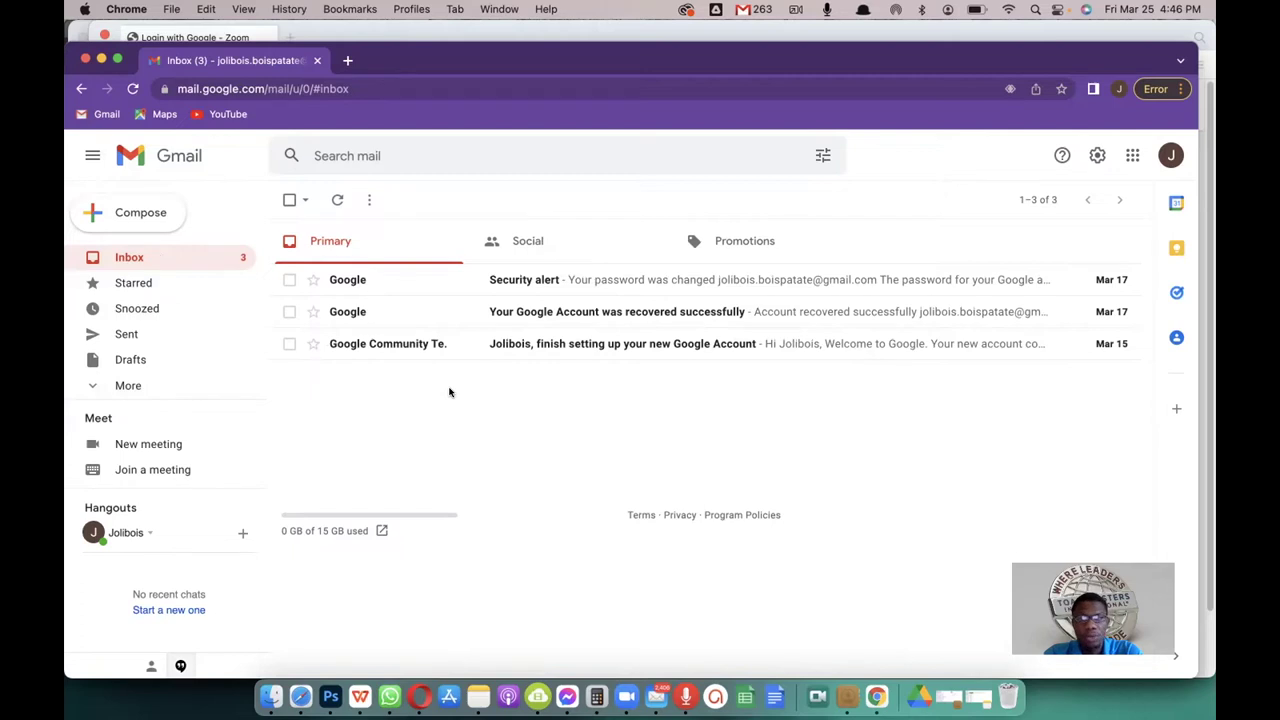
pyautogui.click(92, 155)
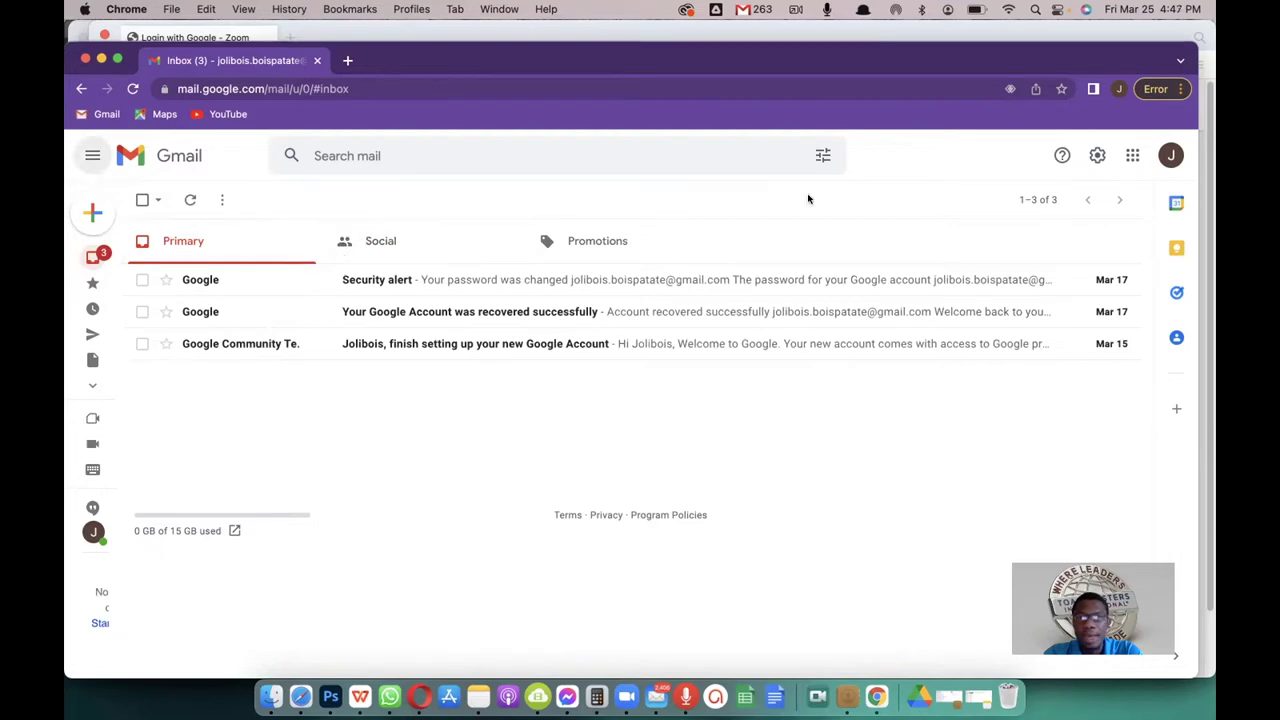
pyautogui.click(1097, 155)
pyautogui.click(1097, 155)
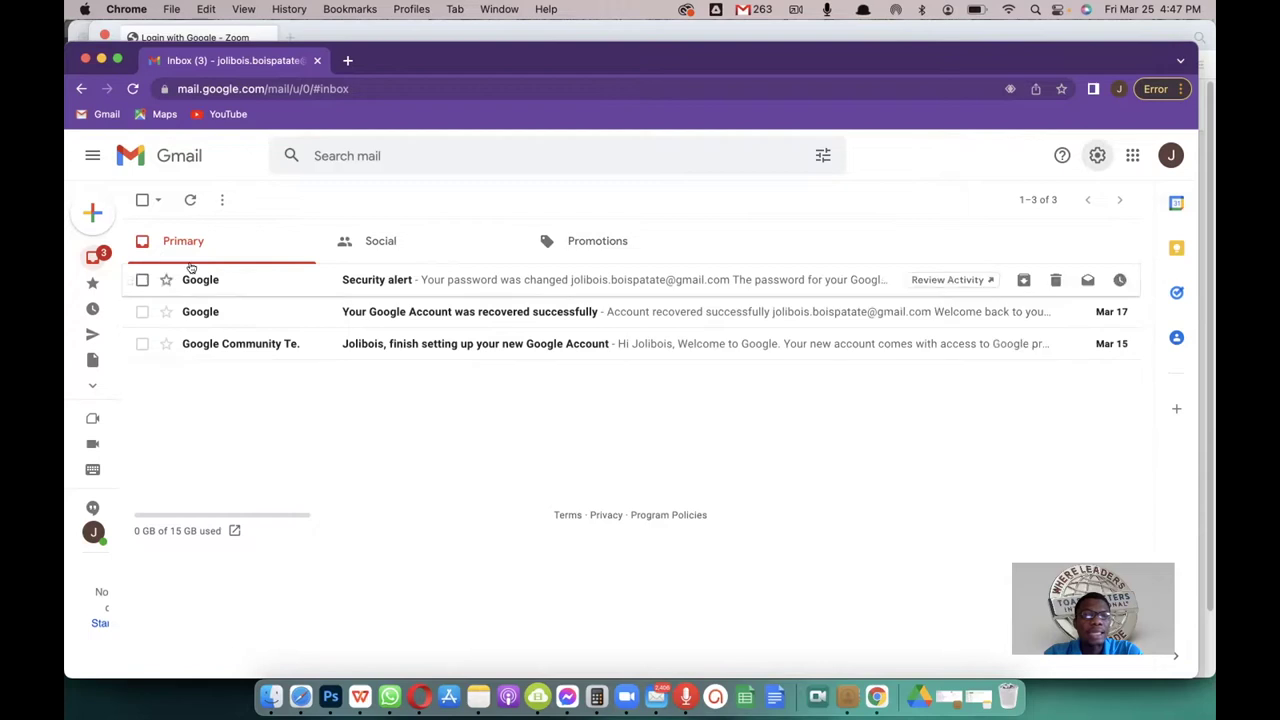
pyautogui.moveTo(100, 207)
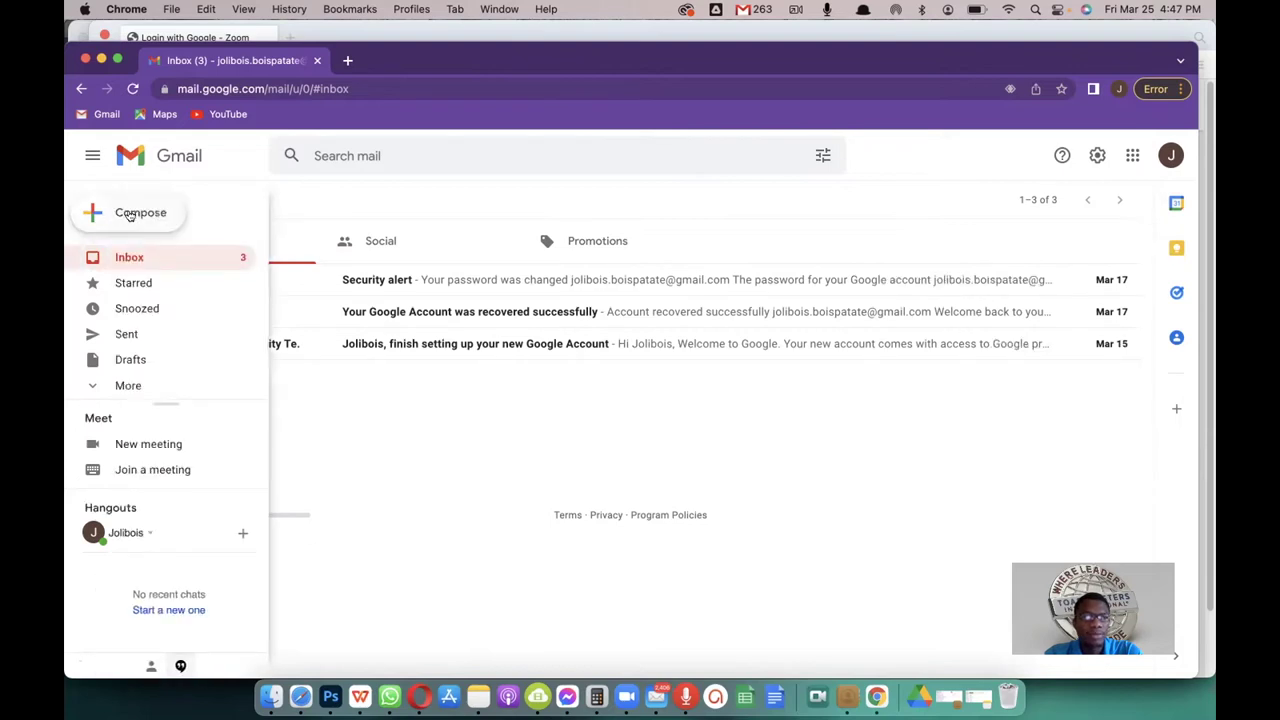
# Step: Start a full-screen new message, dismiss the full-screen and signatures tips, and focus the To field
pyautogui.click(129, 215)
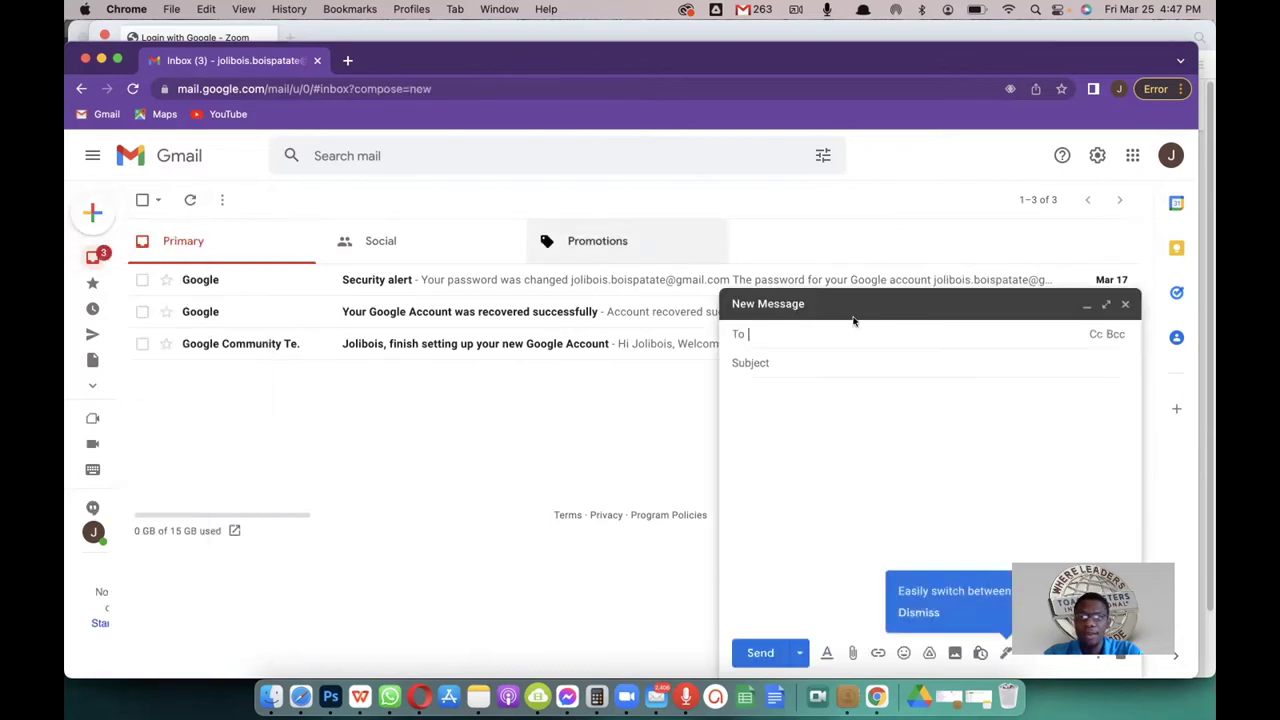
pyautogui.click(1105, 305)
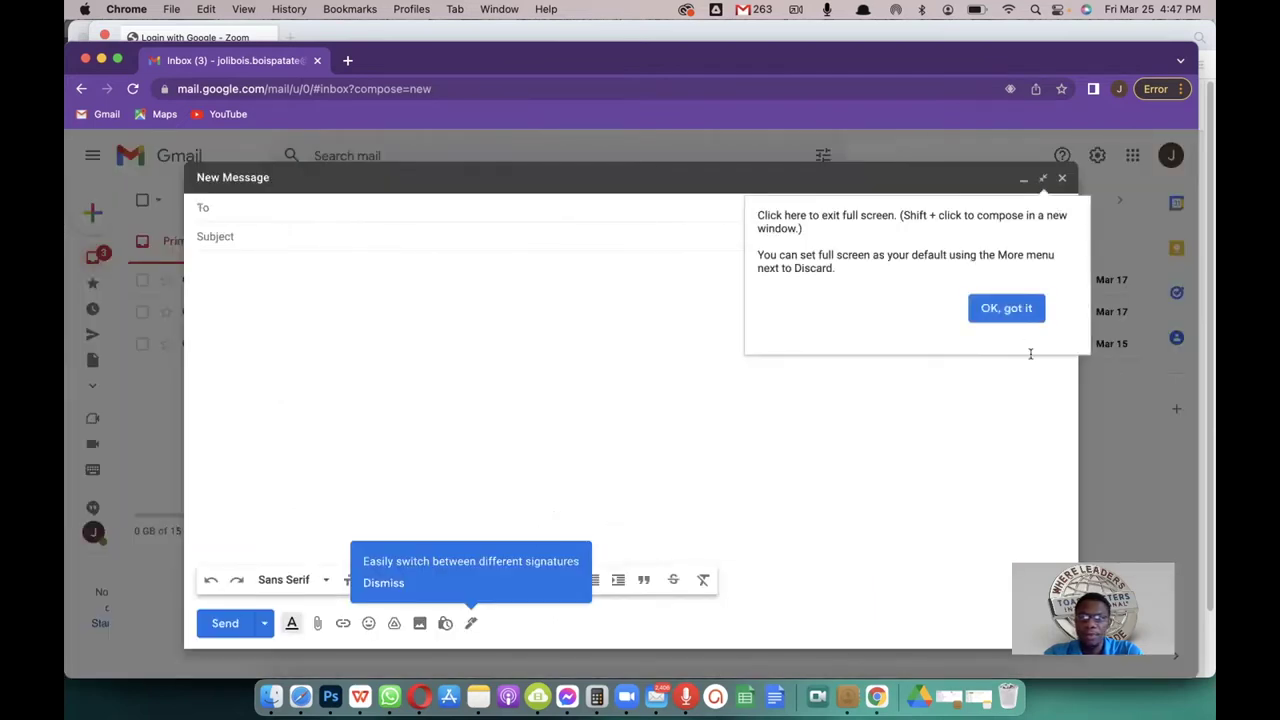
pyautogui.click(1006, 308)
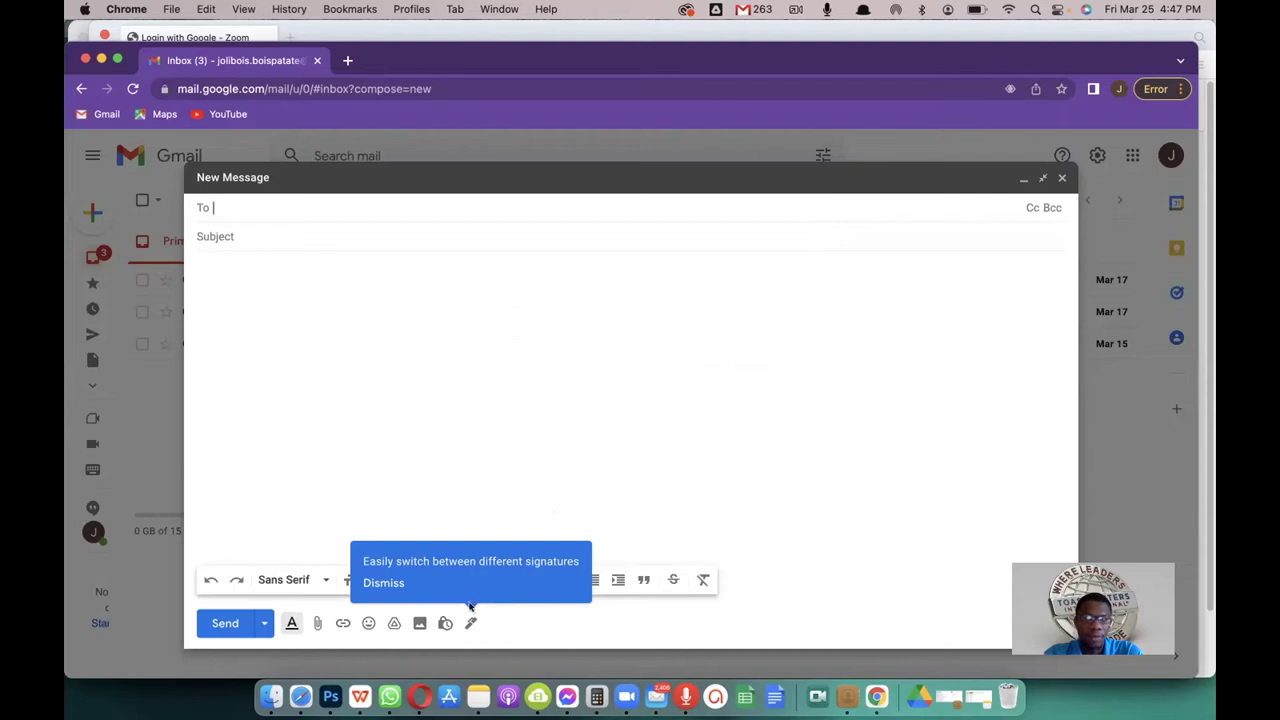
pyautogui.click(382, 583)
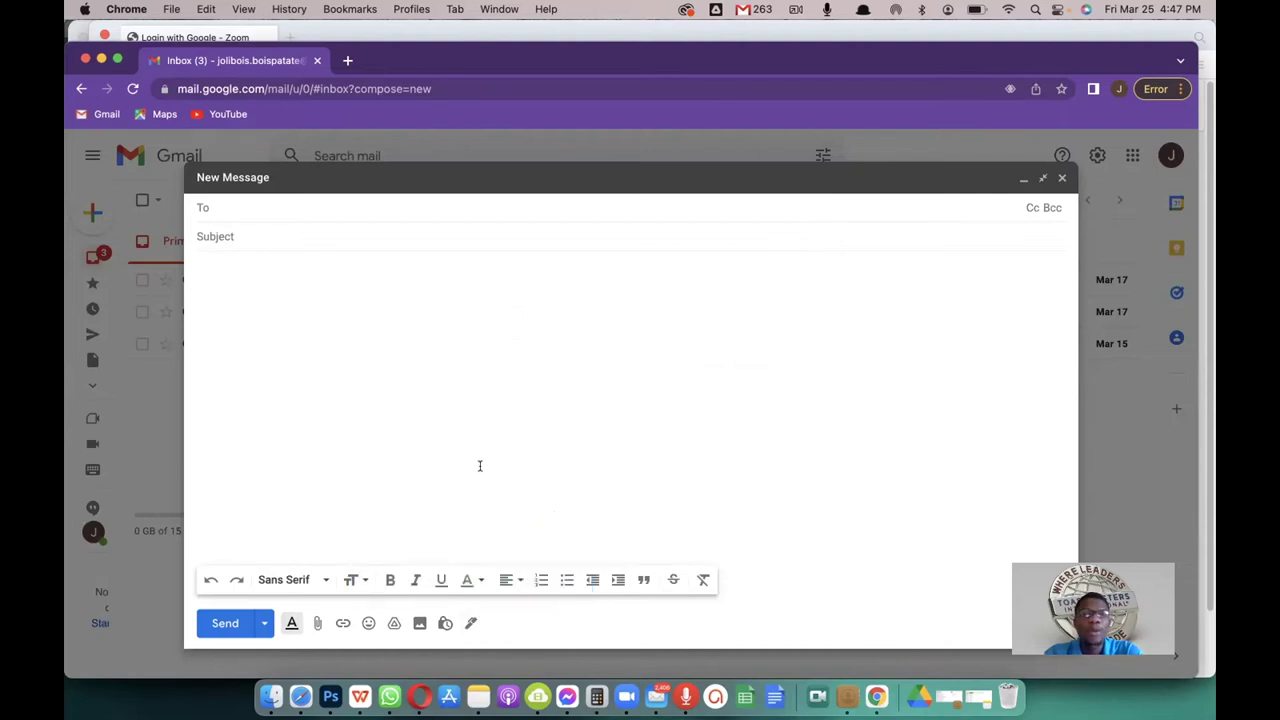
pyautogui.click(239, 238)
pyautogui.click(245, 210)
pyautogui.click(249, 238)
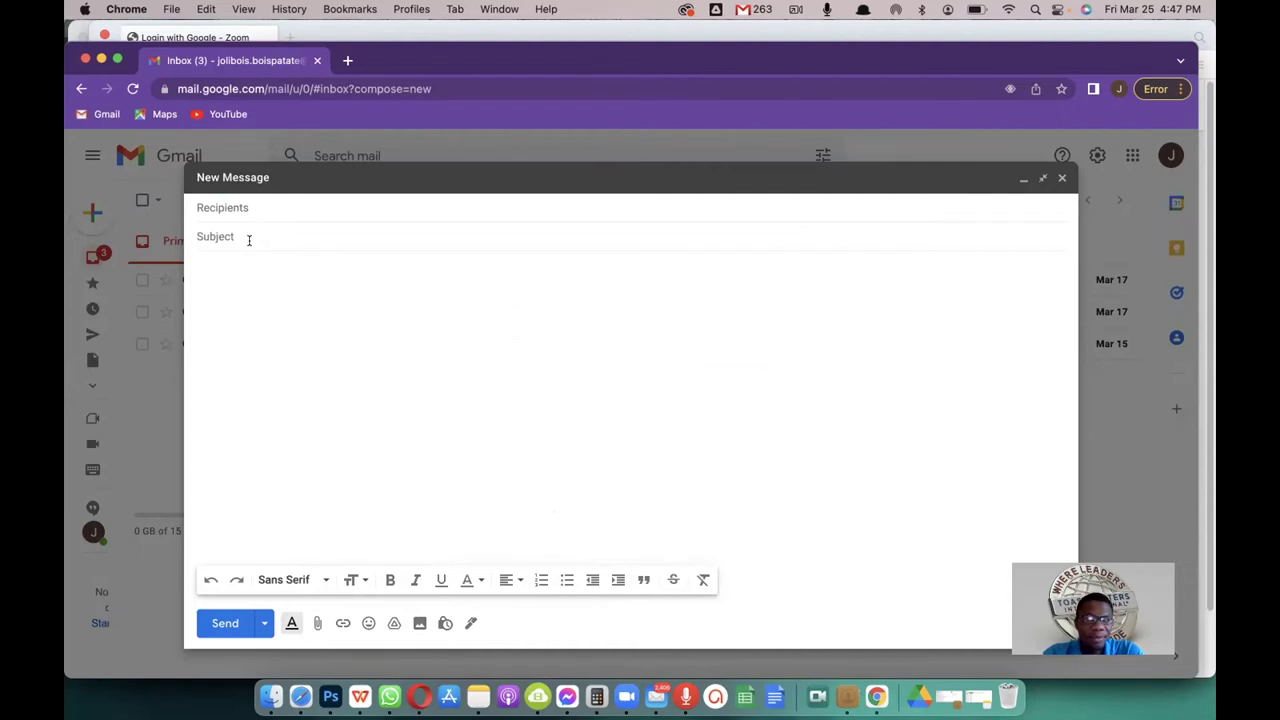
pyautogui.click(245, 207)
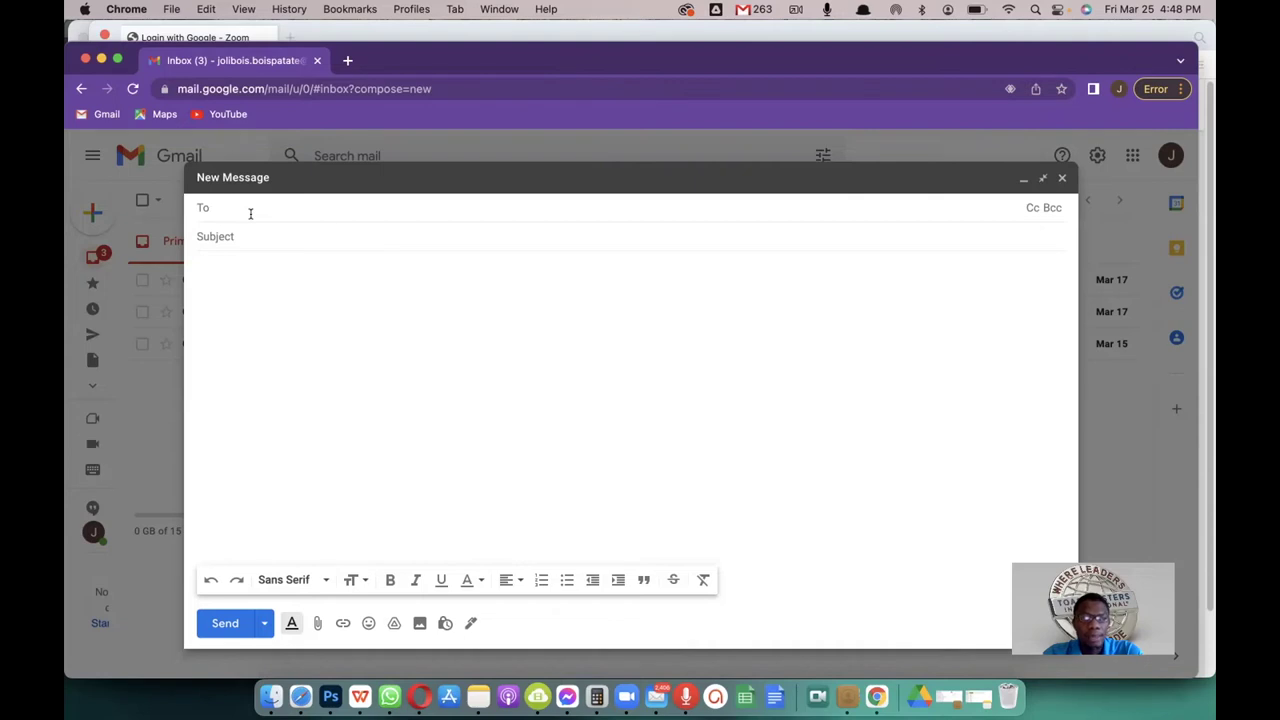
# Step: Enter the recipient's Gmail address in the To field, fixing typos, as a recipient chip
pyautogui.click(234, 210)
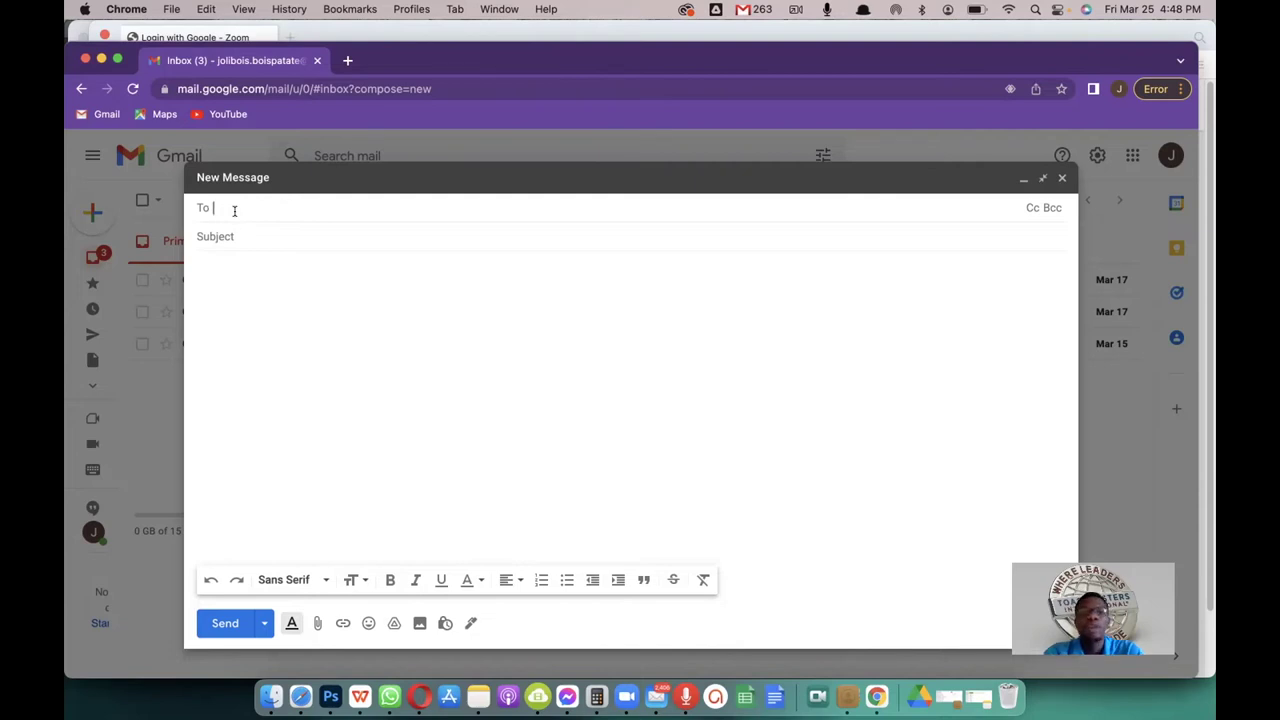
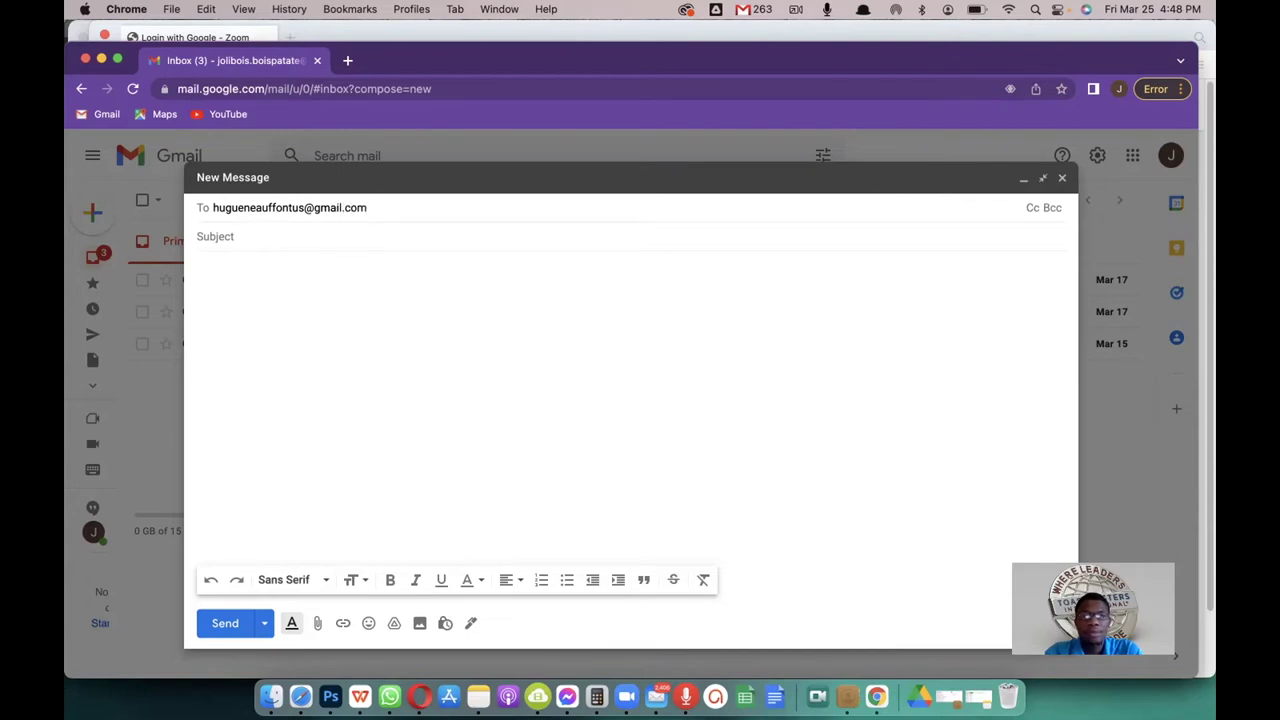
pyautogui.press('Return')
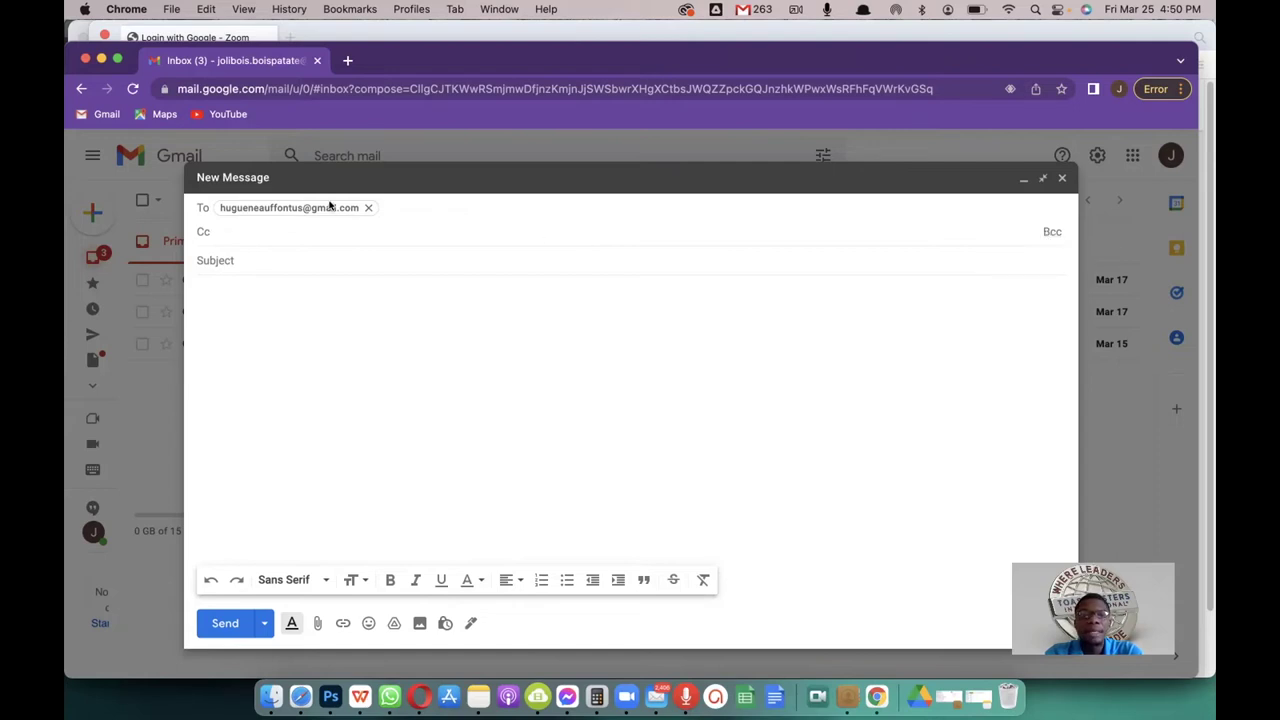
# Step: Reveal a Cc field beside the To row of the draft
pyautogui.moveTo(326, 208)
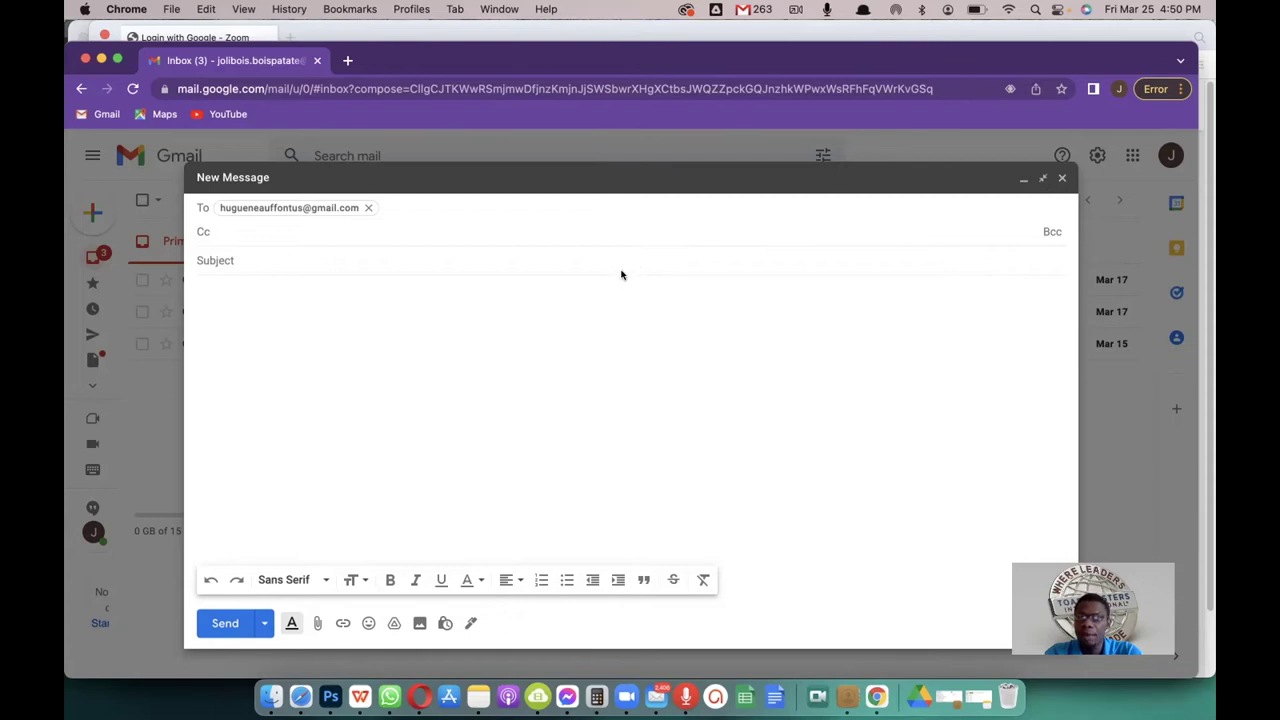
# Step: Add a Bcc line and leave it empty after erasing a partly typed entry
pyautogui.click(1051, 231)
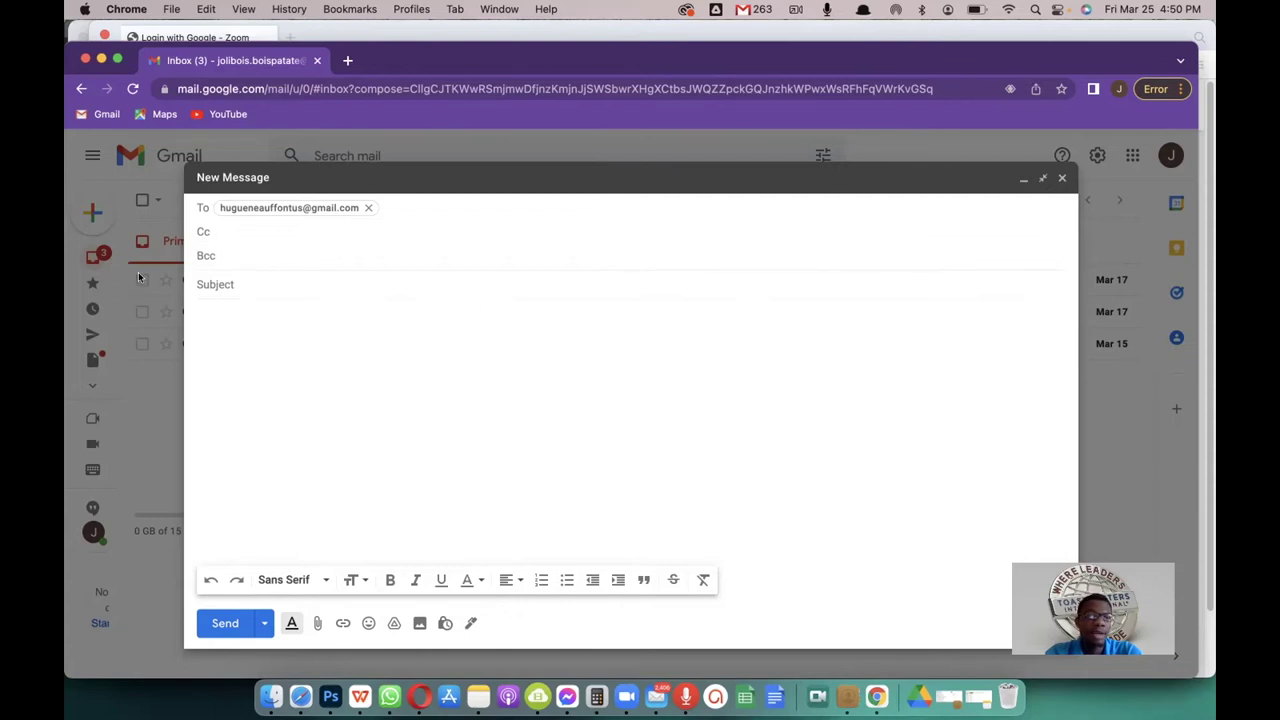
pyautogui.write('hug')
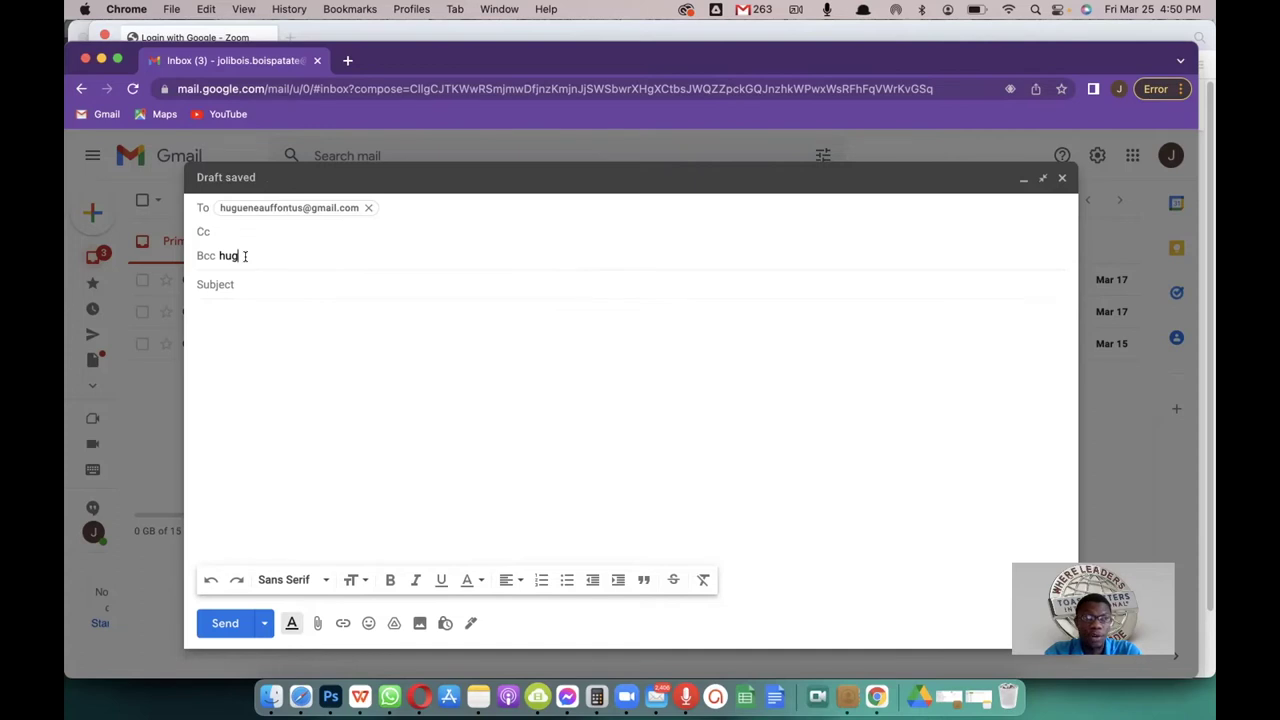
pyautogui.press('BackSpace')
pyautogui.press('BackSpace')
pyautogui.press('BackSpace')
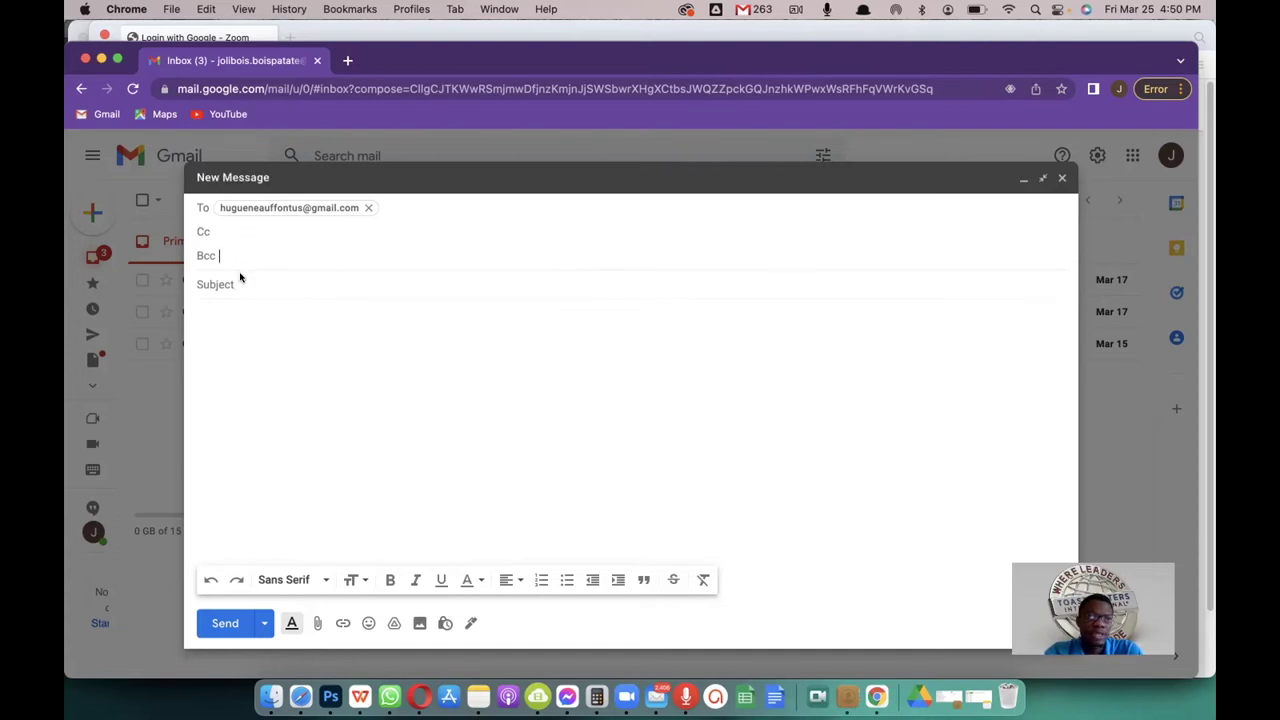
pyautogui.click(240, 280)
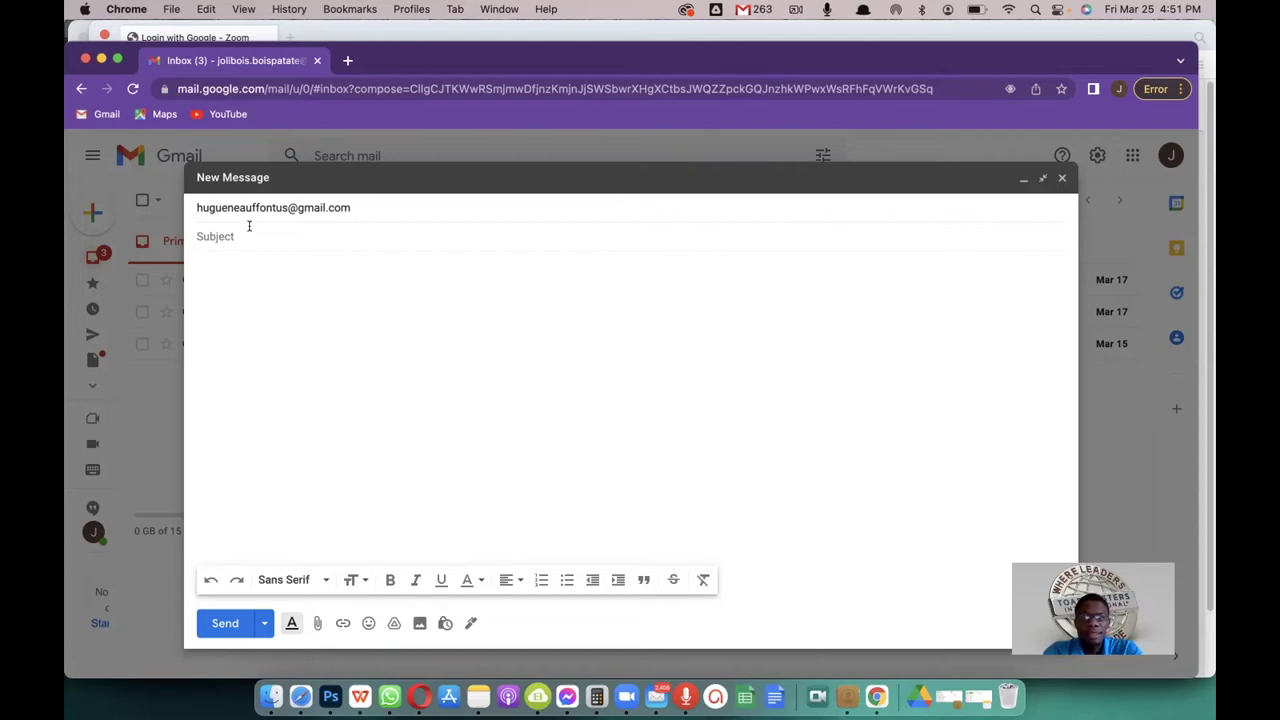
# Step: Type the subject 'My new email', correcting the typos
pyautogui.write('MY')
pyautogui.press('BackSpace')
pyautogui.write('y')
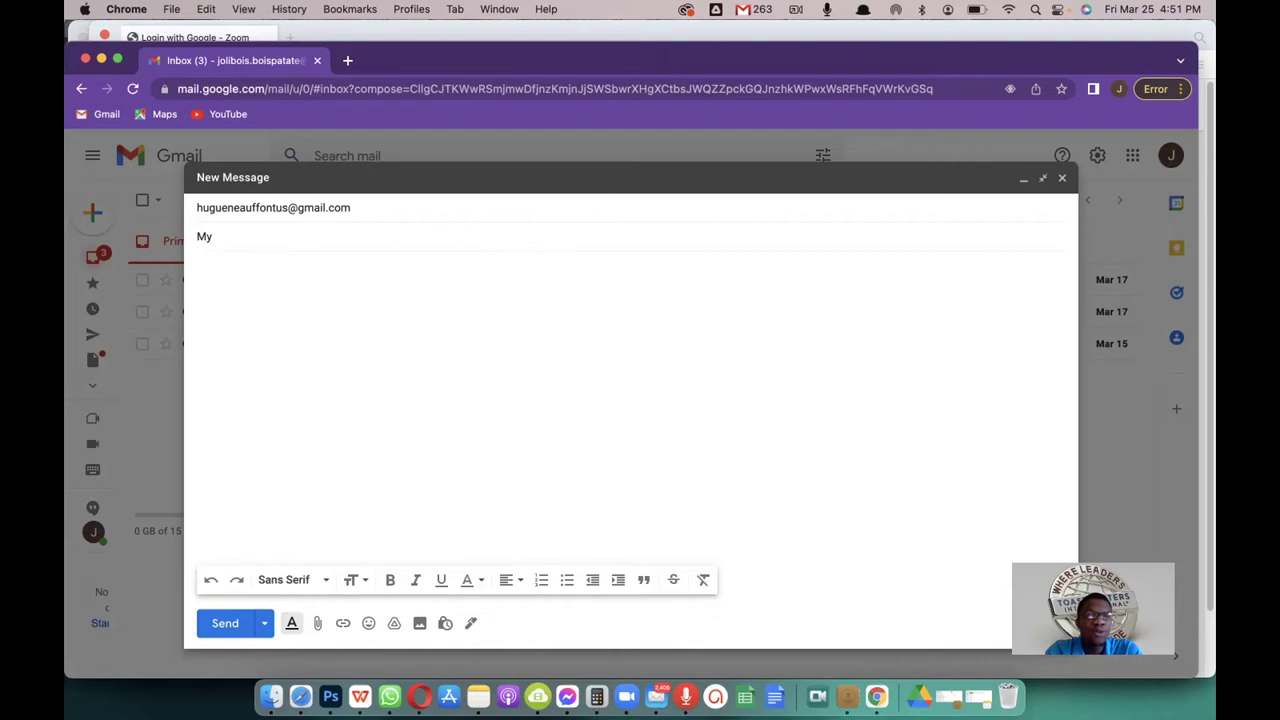
pyautogui.write(' nwe')
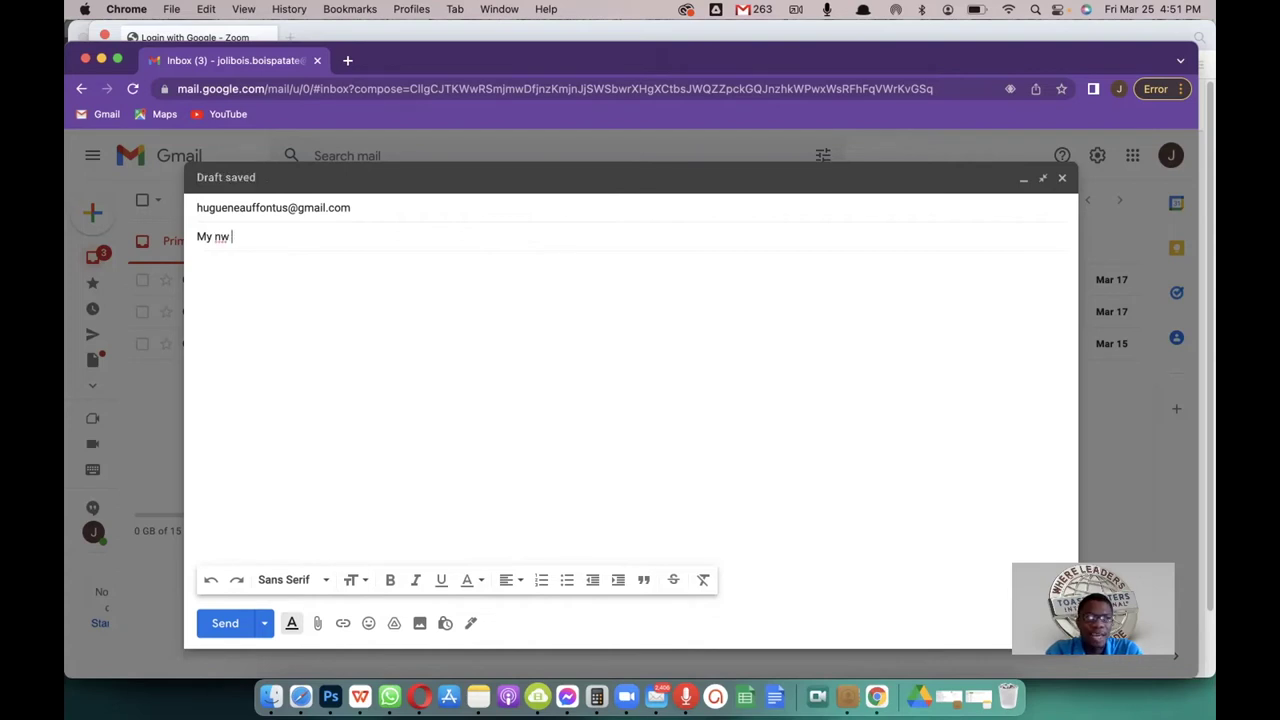
pyautogui.press('BackSpace')
pyautogui.press('BackSpace')
pyautogui.write('ew em')
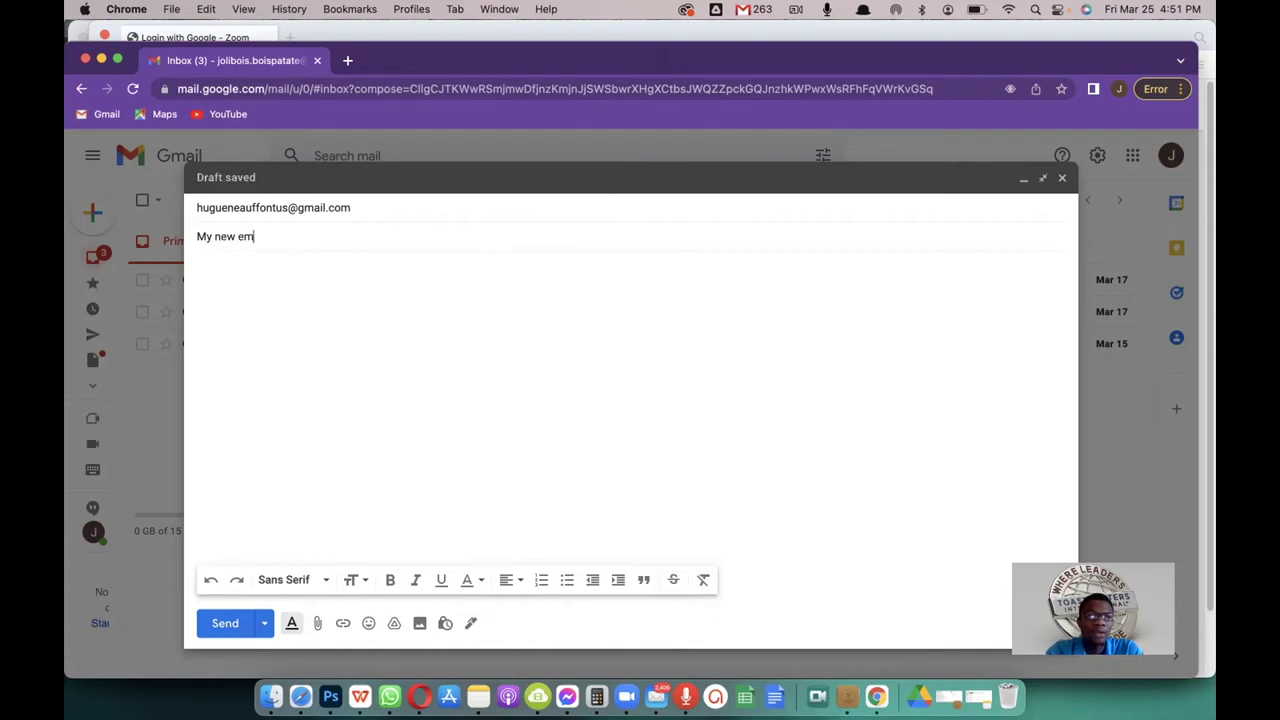
pyautogui.write('ial')
pyautogui.press('BackSpace')
pyautogui.press('BackSpace')
pyautogui.press('BackSpace')
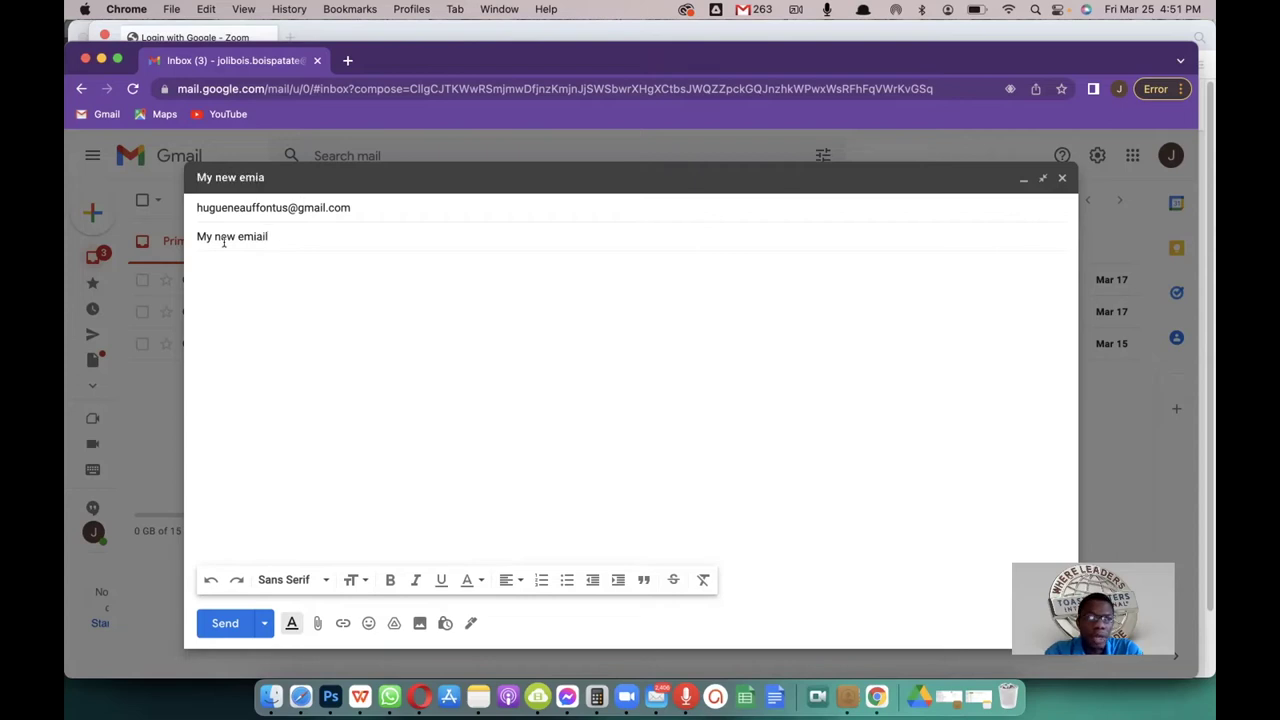
pyautogui.write('ail')
# Step: Begin the message body with 'Dear c'
pyautogui.click(206, 260)
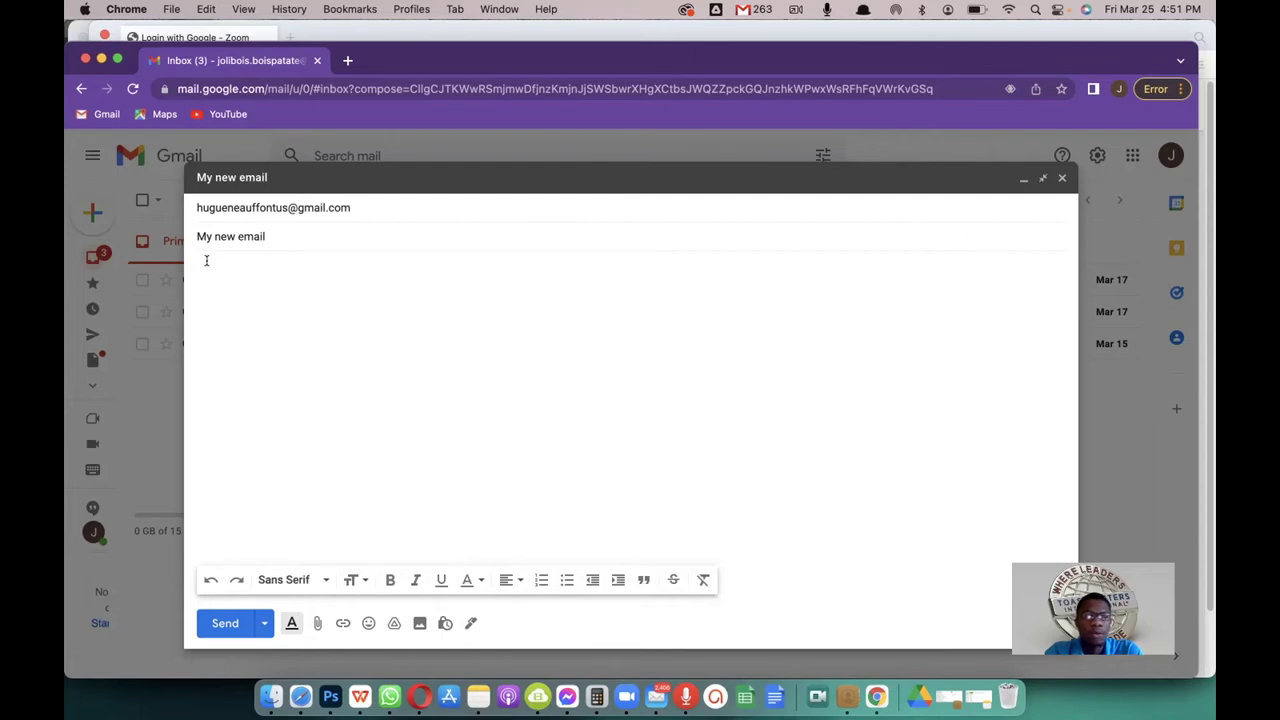
pyautogui.write('b')
pyautogui.press('BackSpace')
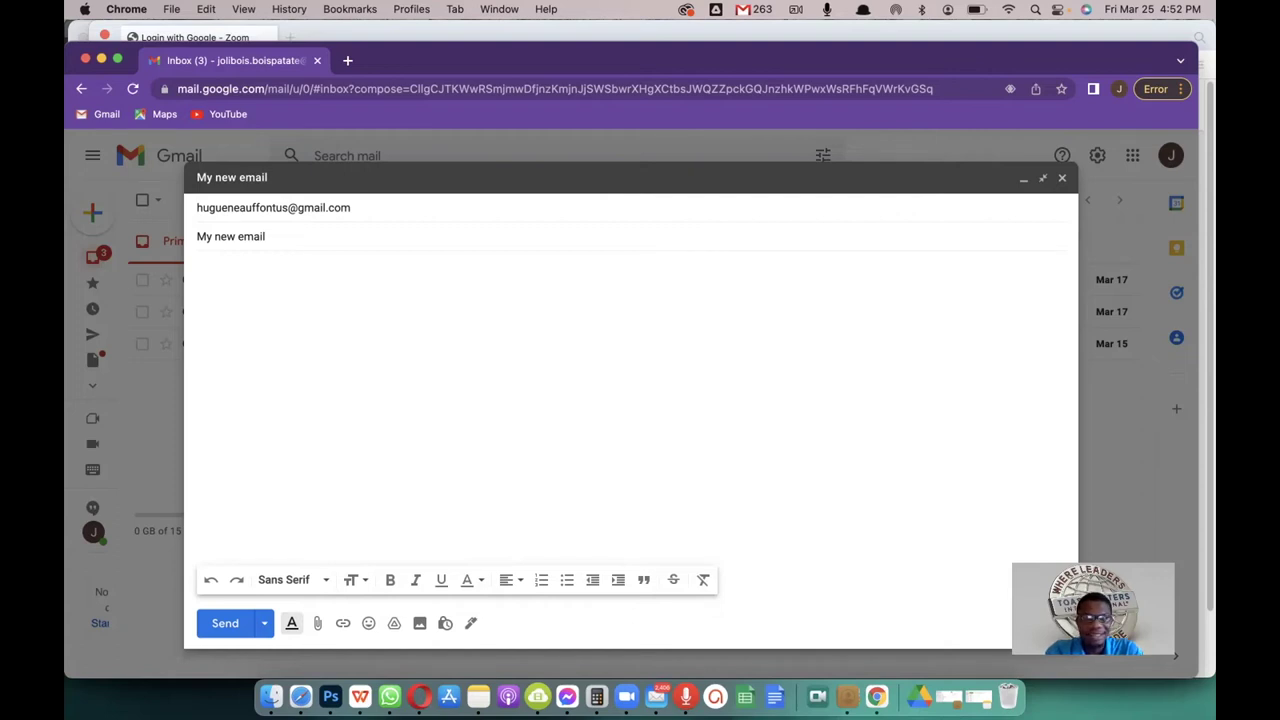
pyautogui.write('Dear cli')
# Step: Write 'Dear colleagues,' and 'I hope you are well with God's protection.' using Smart Compose
pyautogui.press('BackSpace')
pyautogui.press('BackSpace')
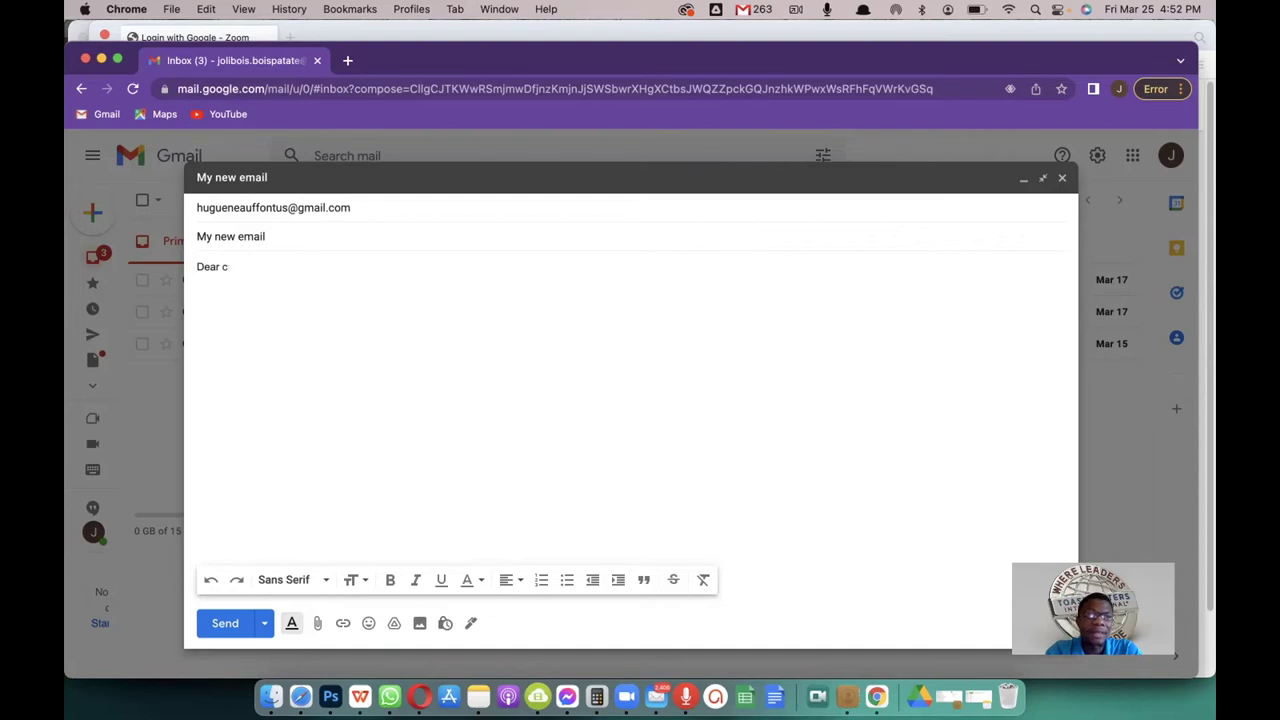
pyautogui.write('ollea')
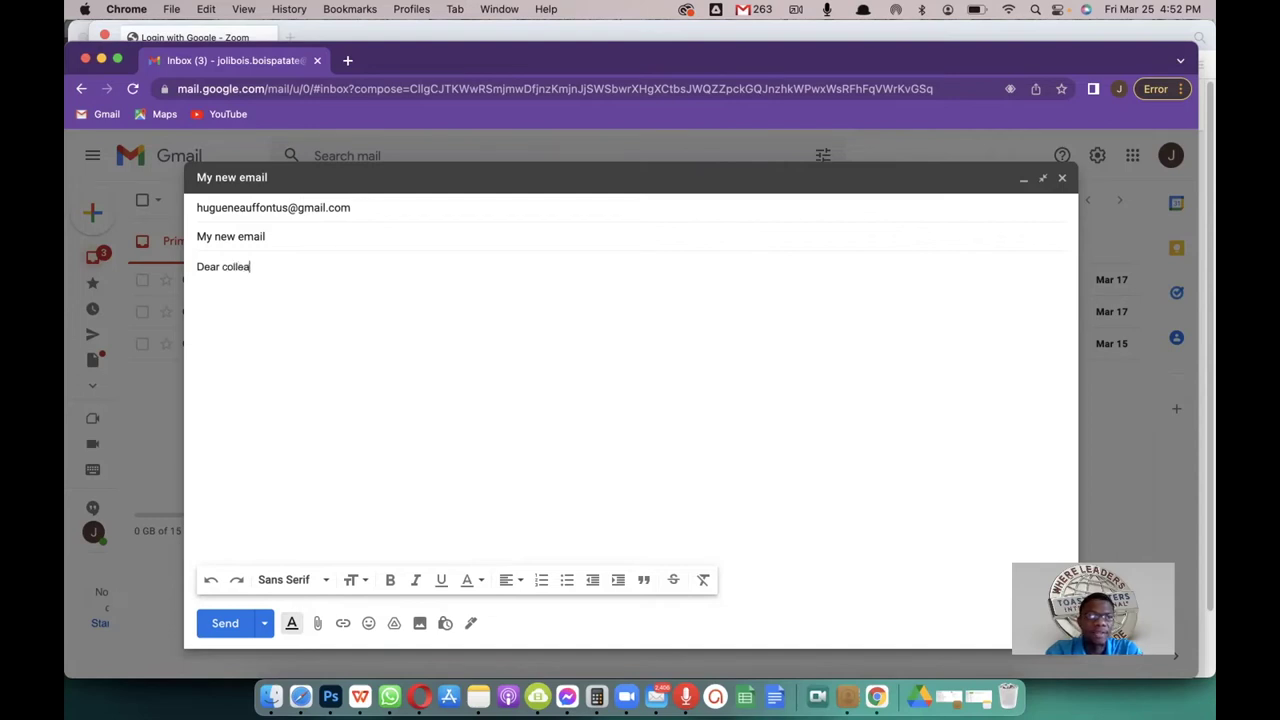
pyautogui.write('gues,')
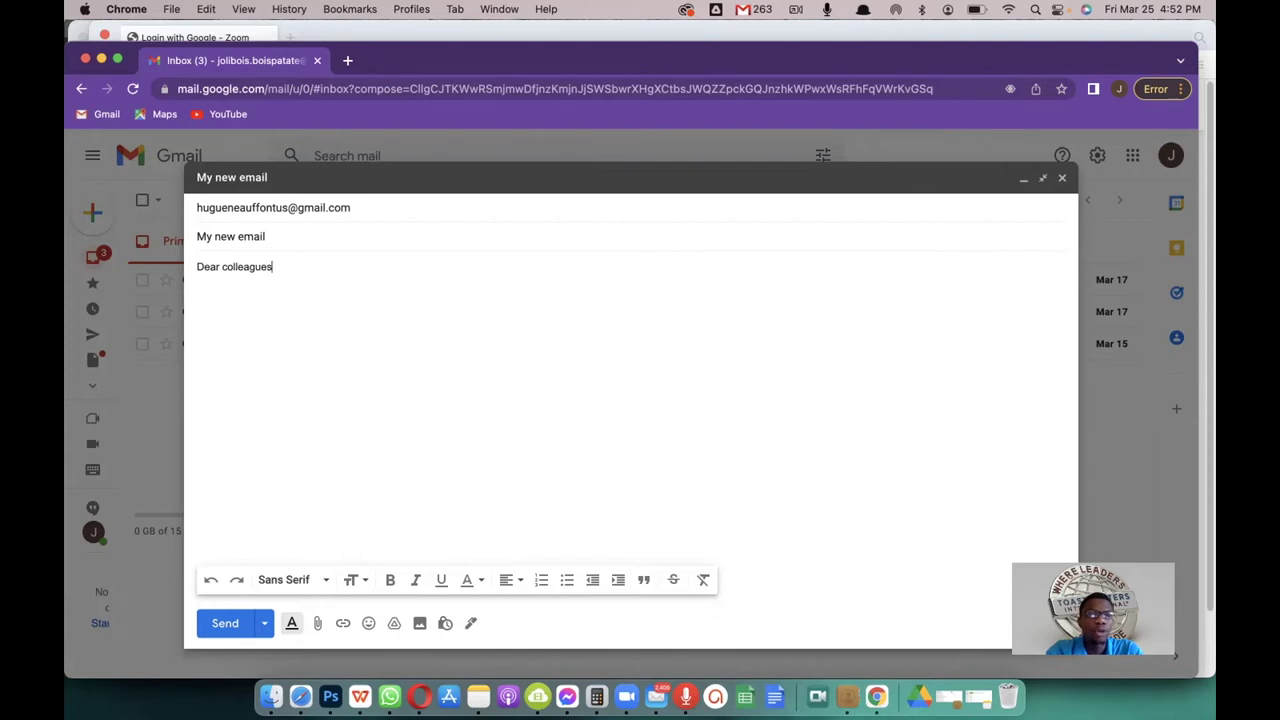
pyautogui.press('Return')
pyautogui.press('Return')
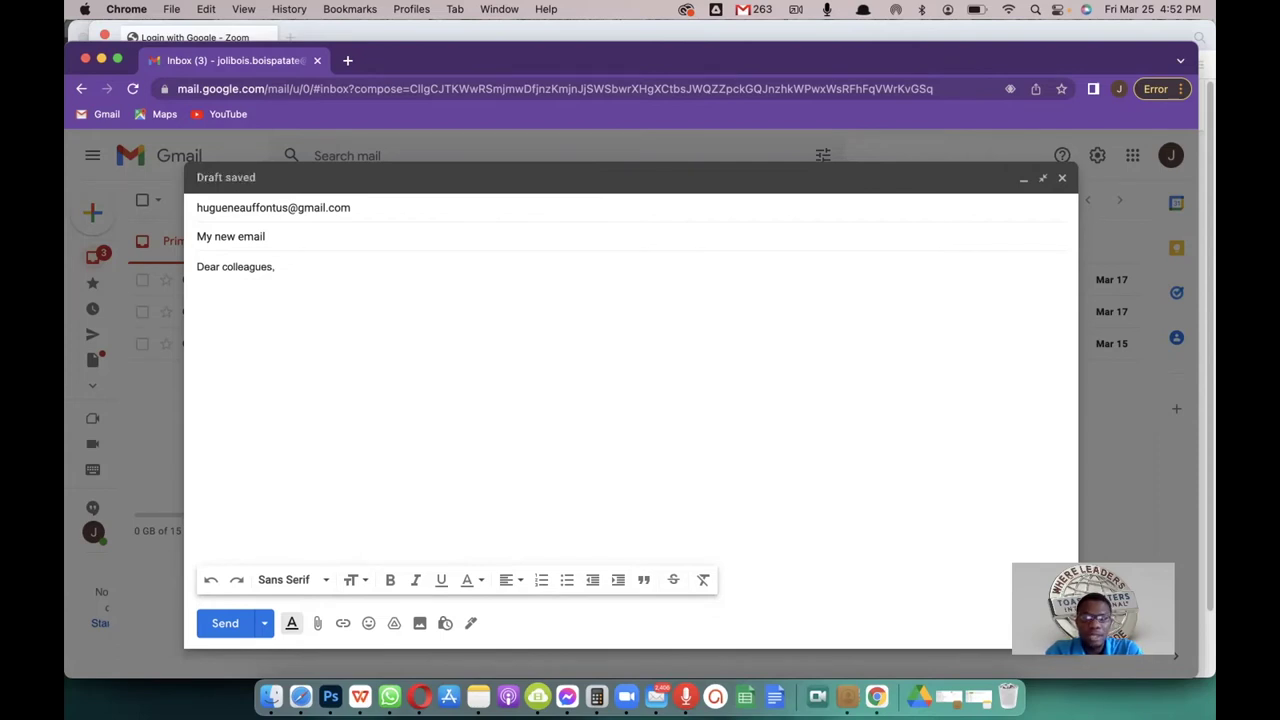
pyautogui.write('I hope yo')
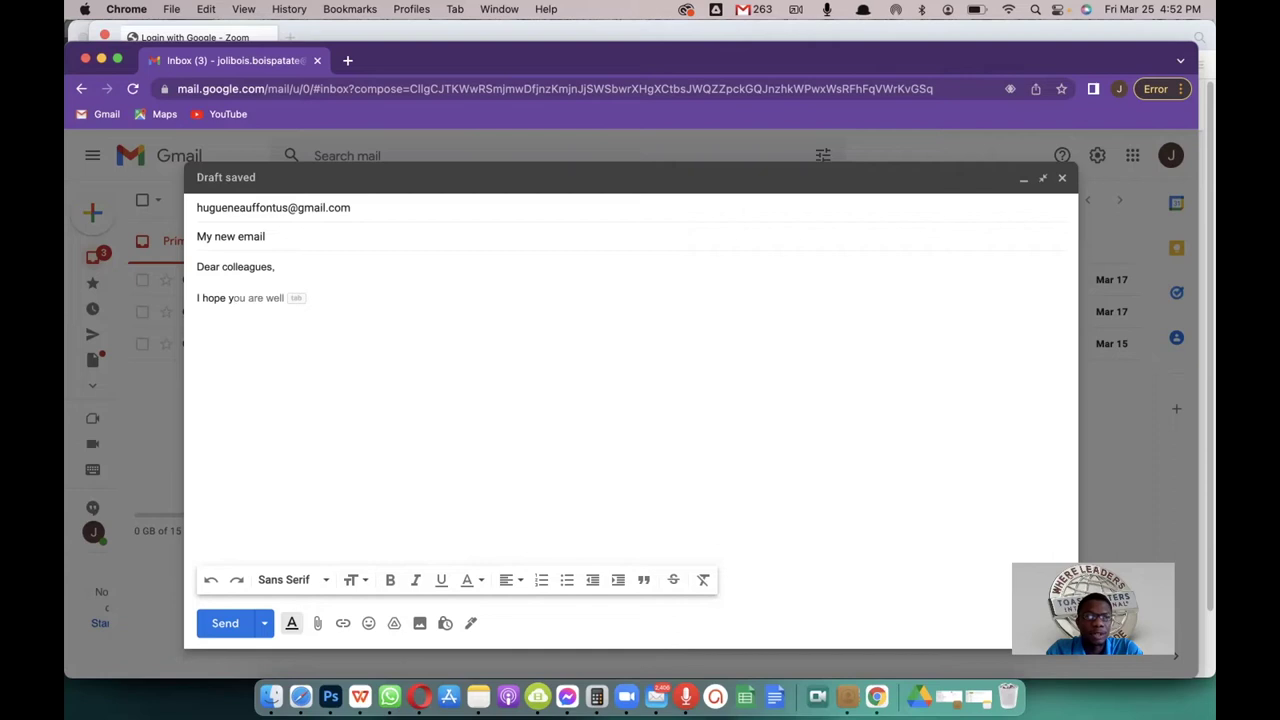
pyautogui.press('Tab')
pyautogui.write('.')
pyautogui.press('BackSpace')
pyautogui.press('BackSpace')
pyautogui.write('w')
pyautogui.write("'s protecti")
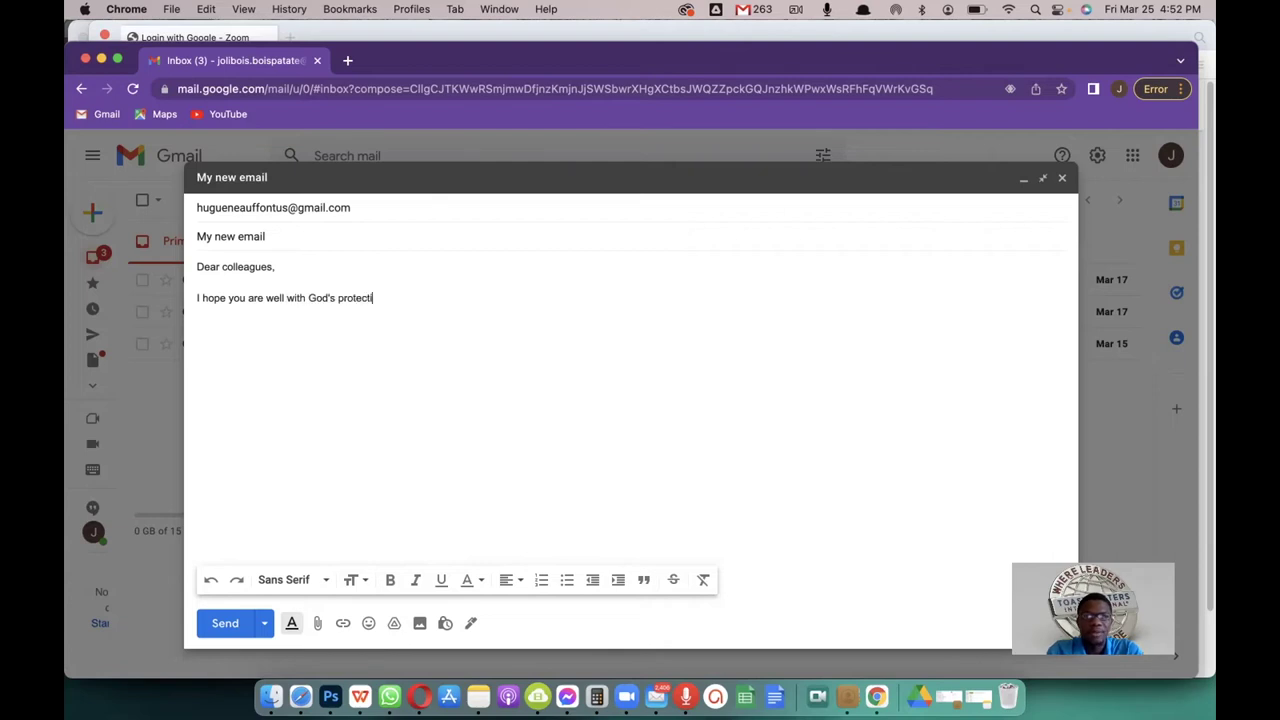
pyautogui.write('on.  I just wanted to let you kmow')
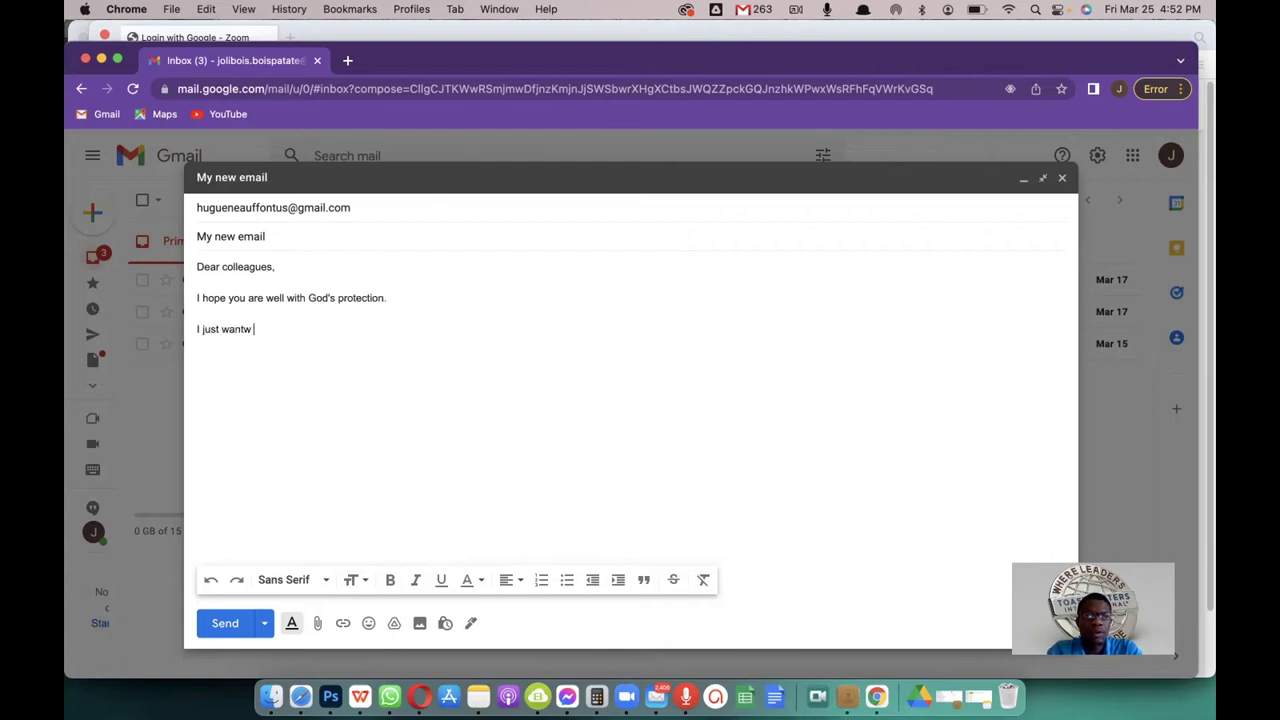
# Step: Finish the paragraph about the new email address and sign off with 'Blessings' via Smart Compose
pyautogui.press('BackSpace')
pyautogui.press('BackSpace')
pyautogui.press('BackSpace')
pyautogui.write('now that I have a new email.')
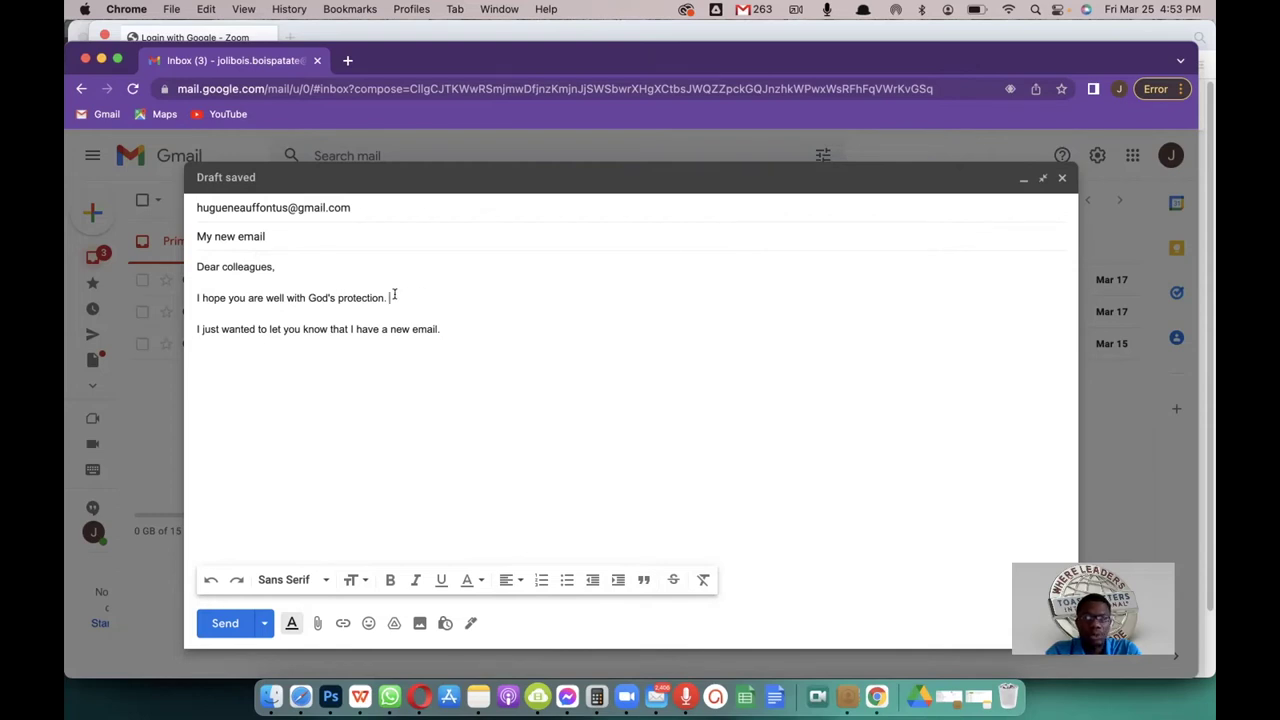
pyautogui.click(218, 330)
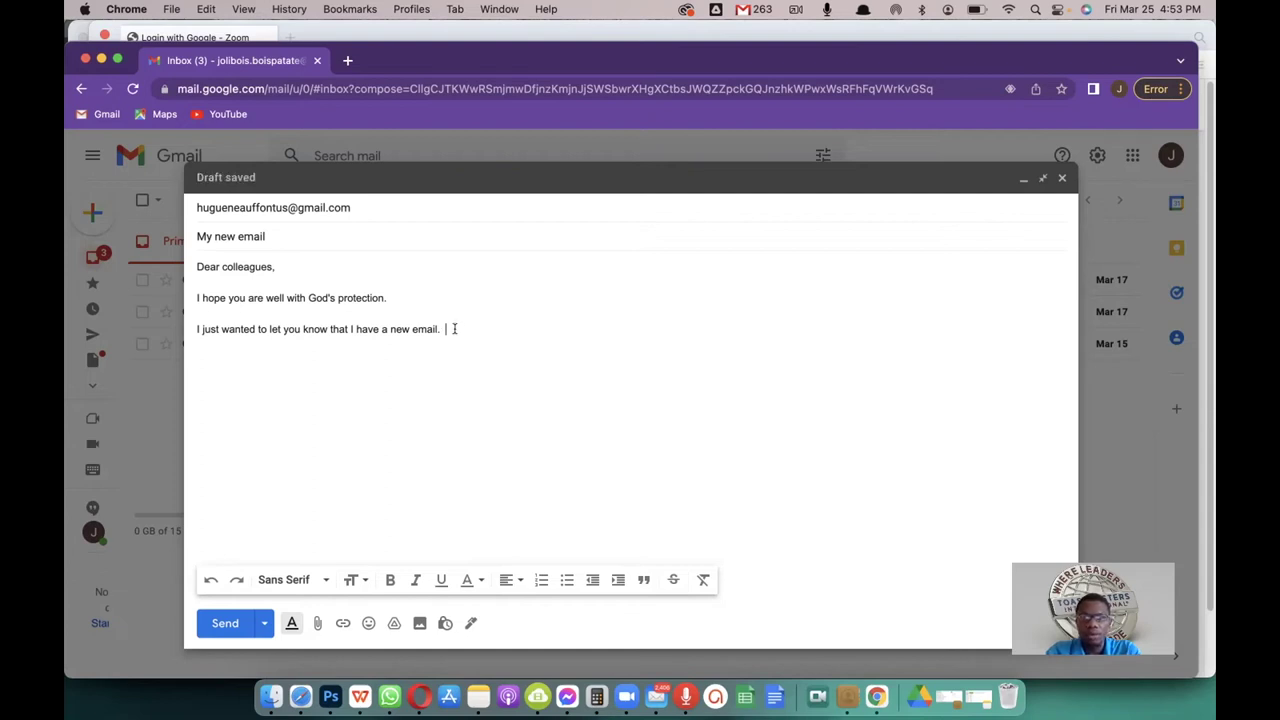
pyautogui.write('And you')
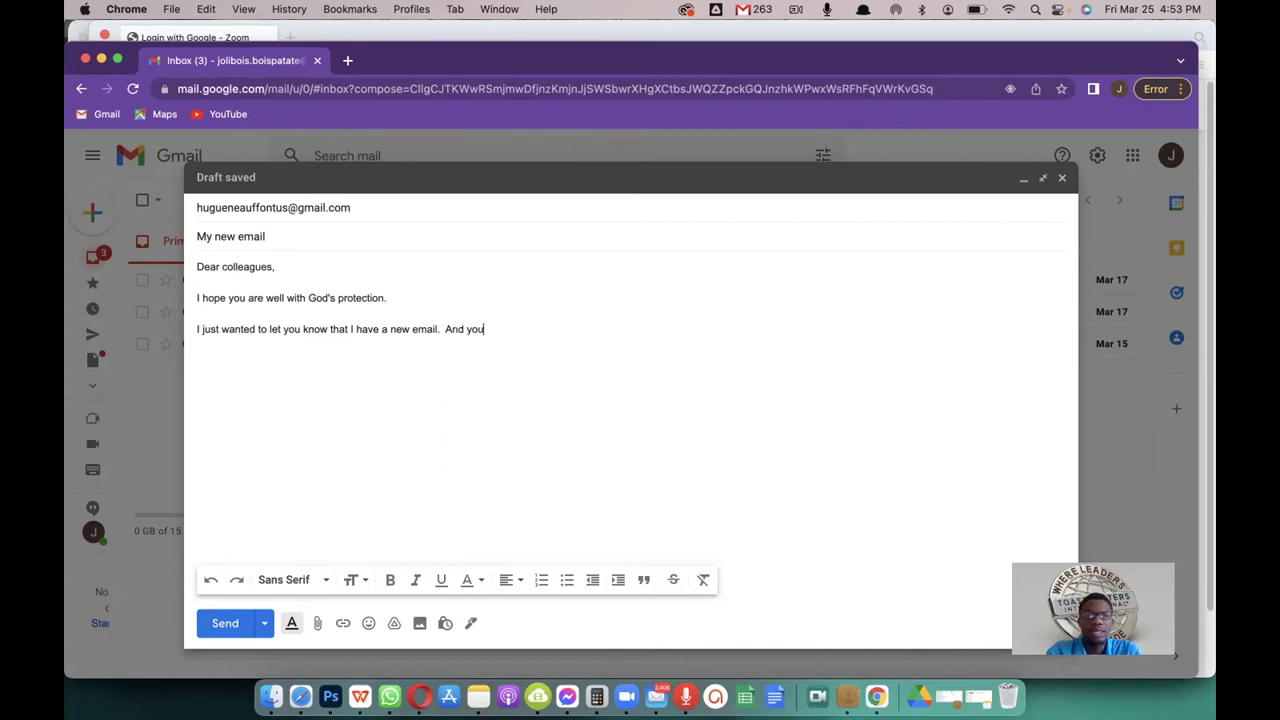
pyautogui.write(' can use it to communi')
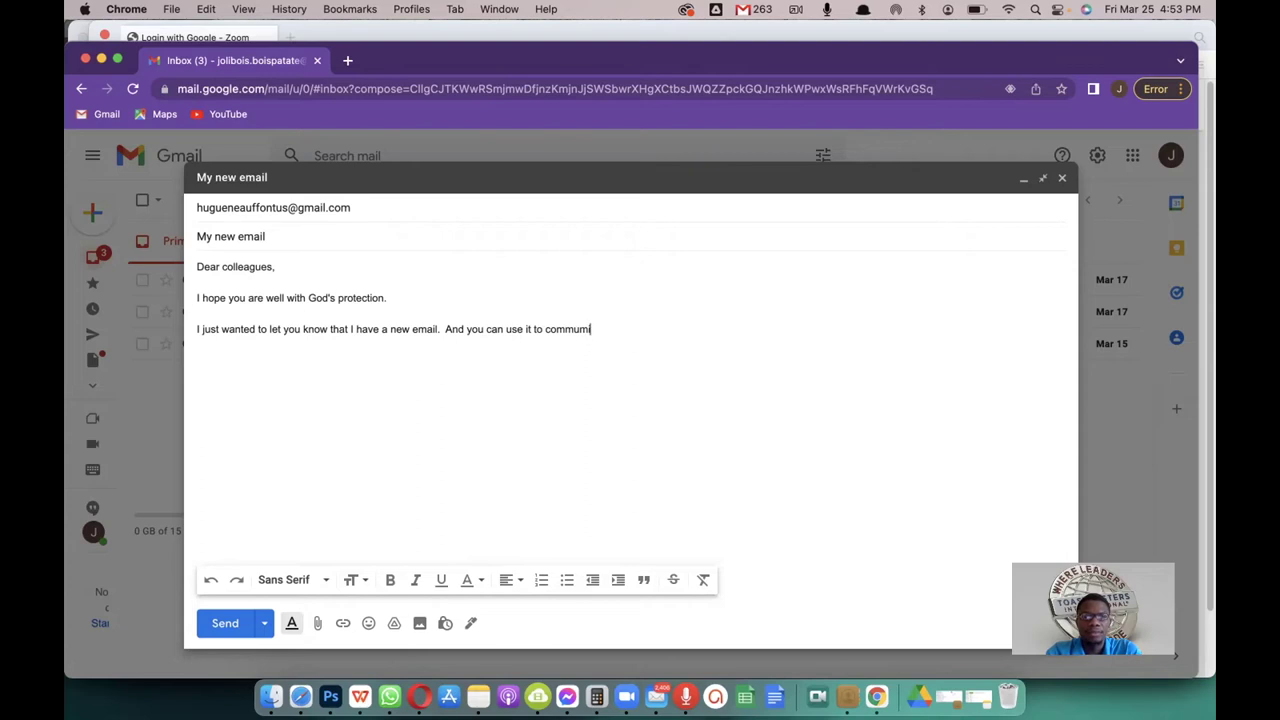
pyautogui.write('nicate with me from now on.')
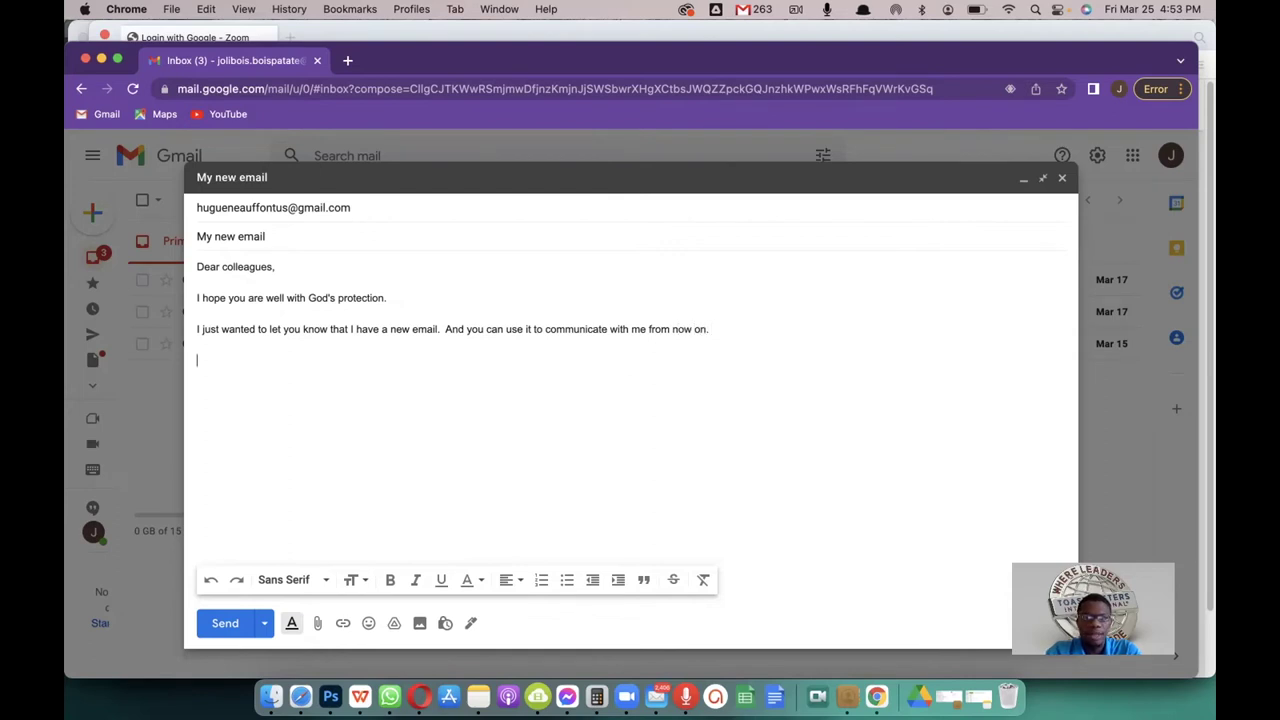
pyautogui.write('B')
pyautogui.press('BackSpace')
pyautogui.press('BackSpace')
pyautogui.write('Bless')
pyautogui.press('Tab')
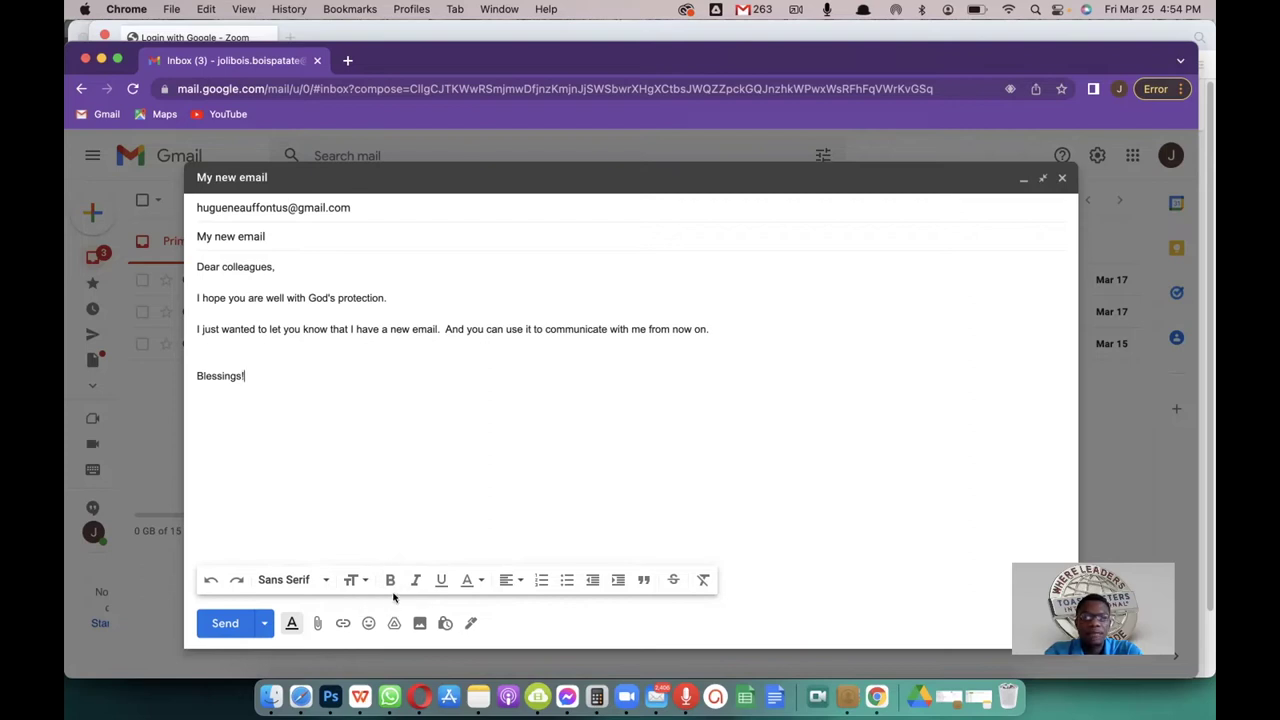
# Step: Bold the greeting 'Dear colleagues,', briefly applying then removing italics
pyautogui.moveTo(277, 266); pyautogui.dragTo(193, 266)
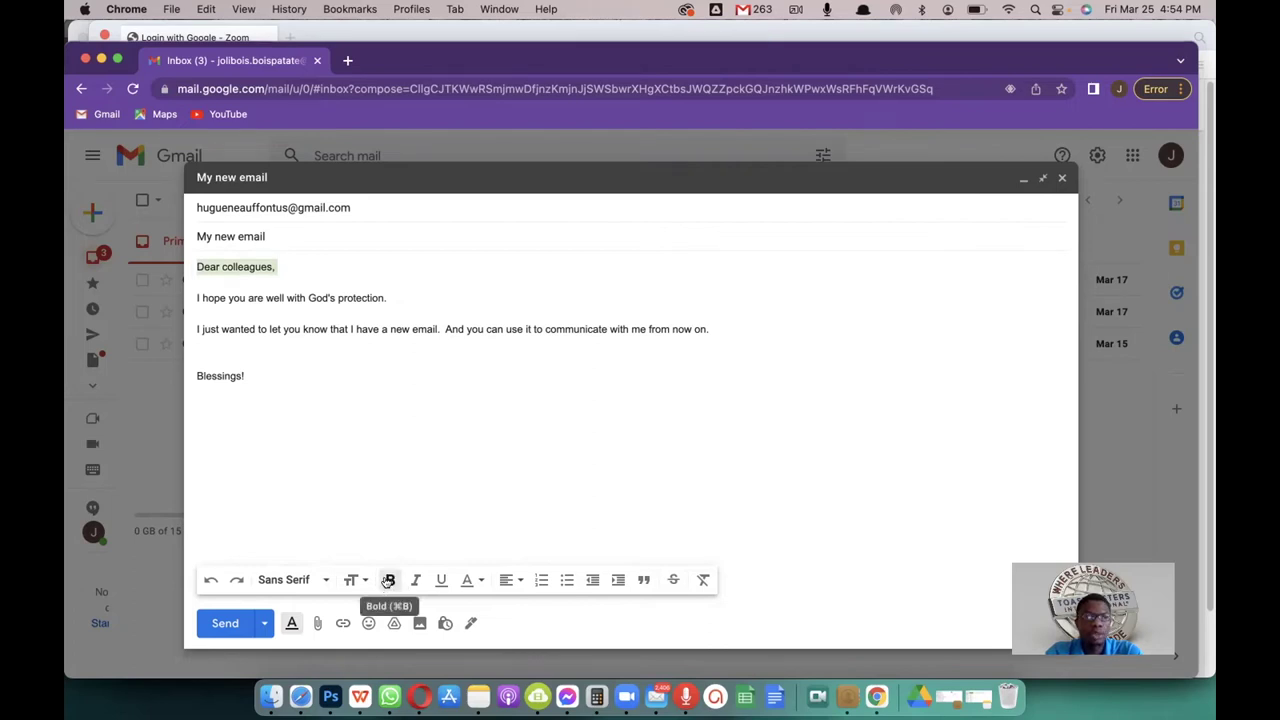
pyautogui.click(389, 580)
pyautogui.click(323, 297)
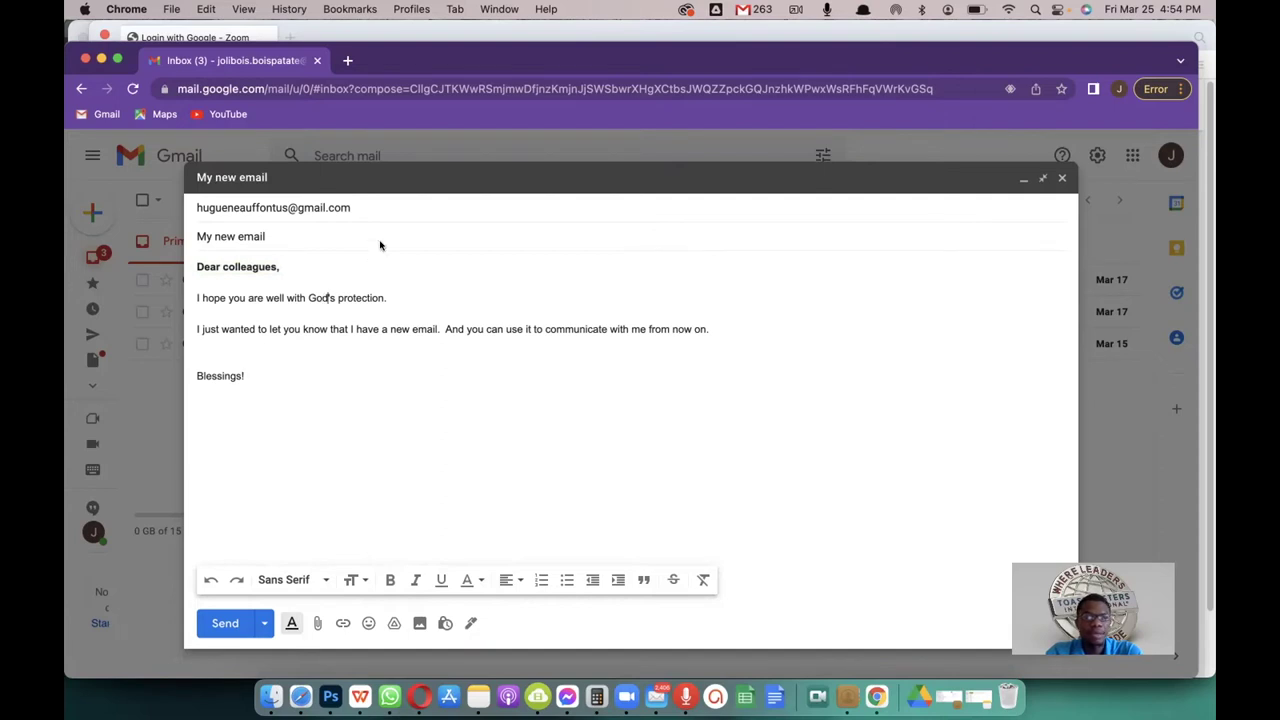
pyautogui.click(278, 267)
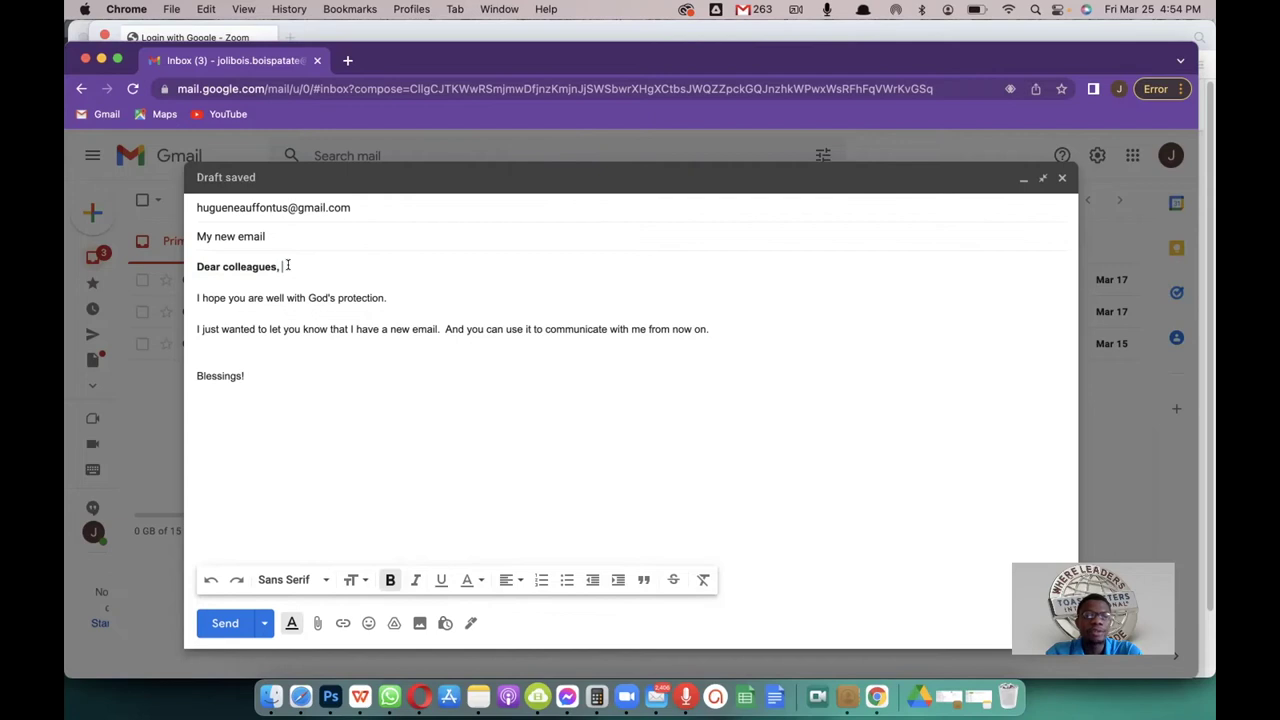
pyautogui.moveTo(286, 266); pyautogui.dragTo(194, 267)
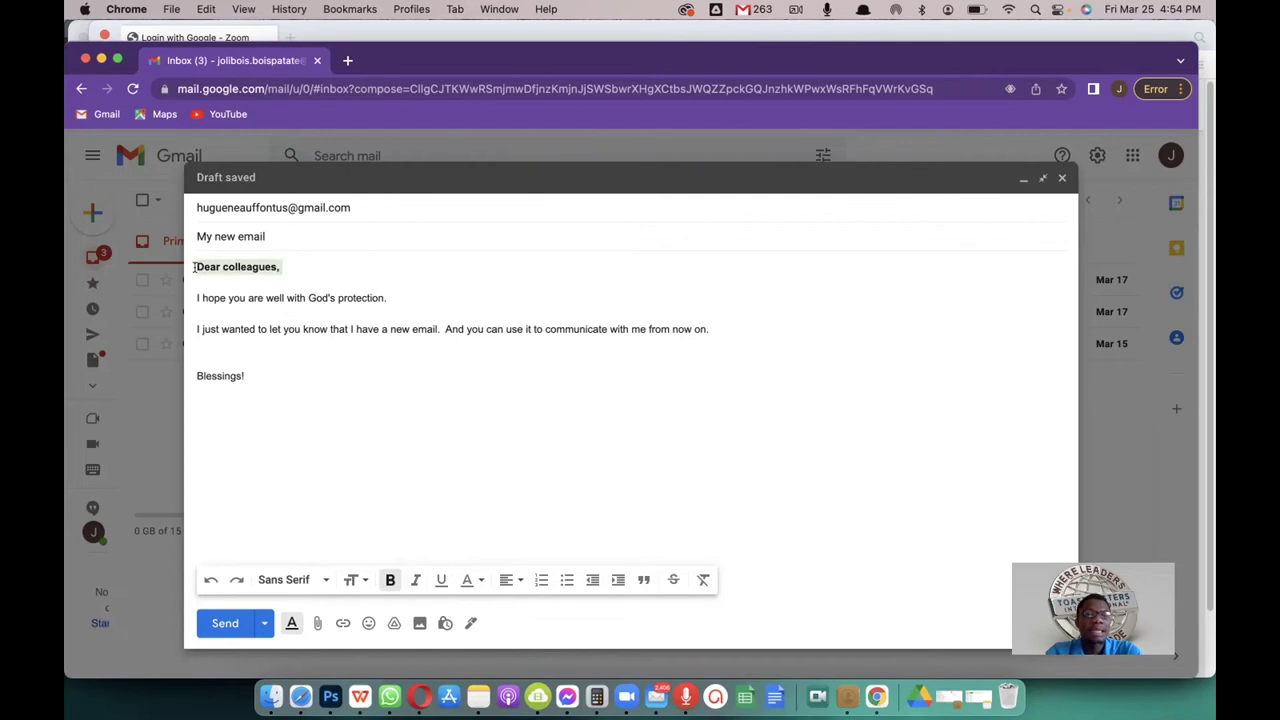
pyautogui.click(415, 582)
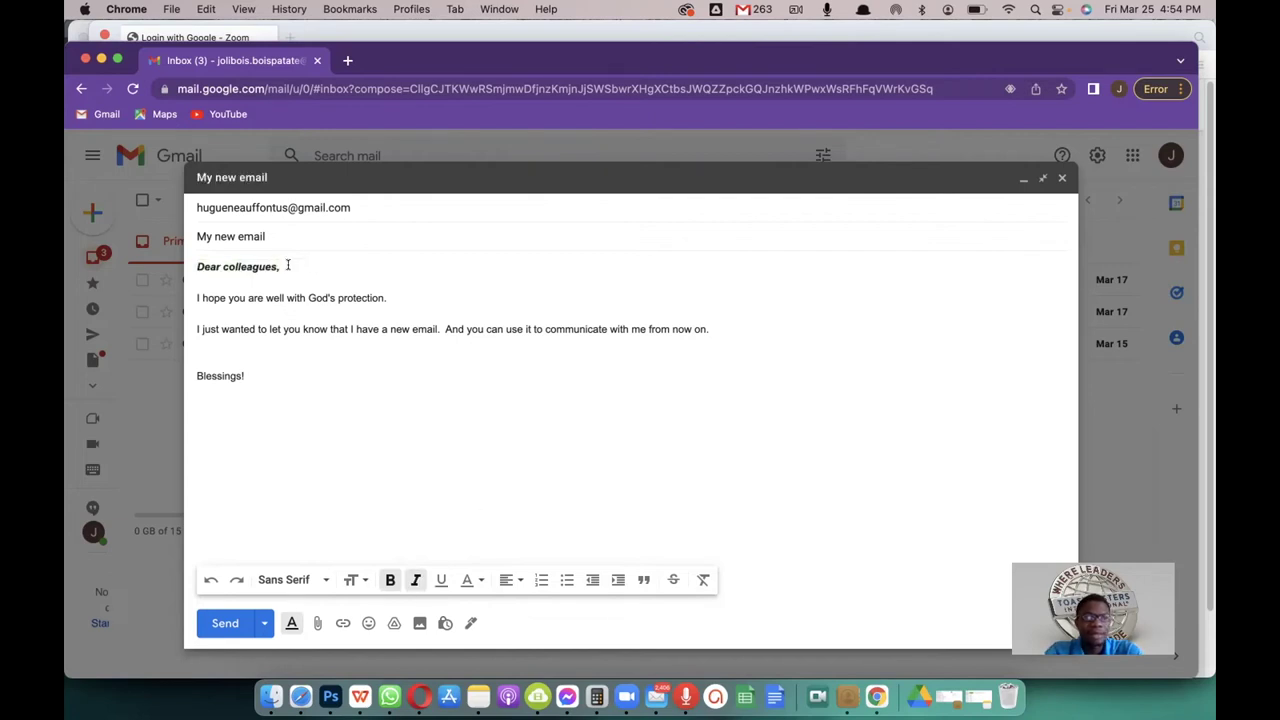
pyautogui.click(410, 581)
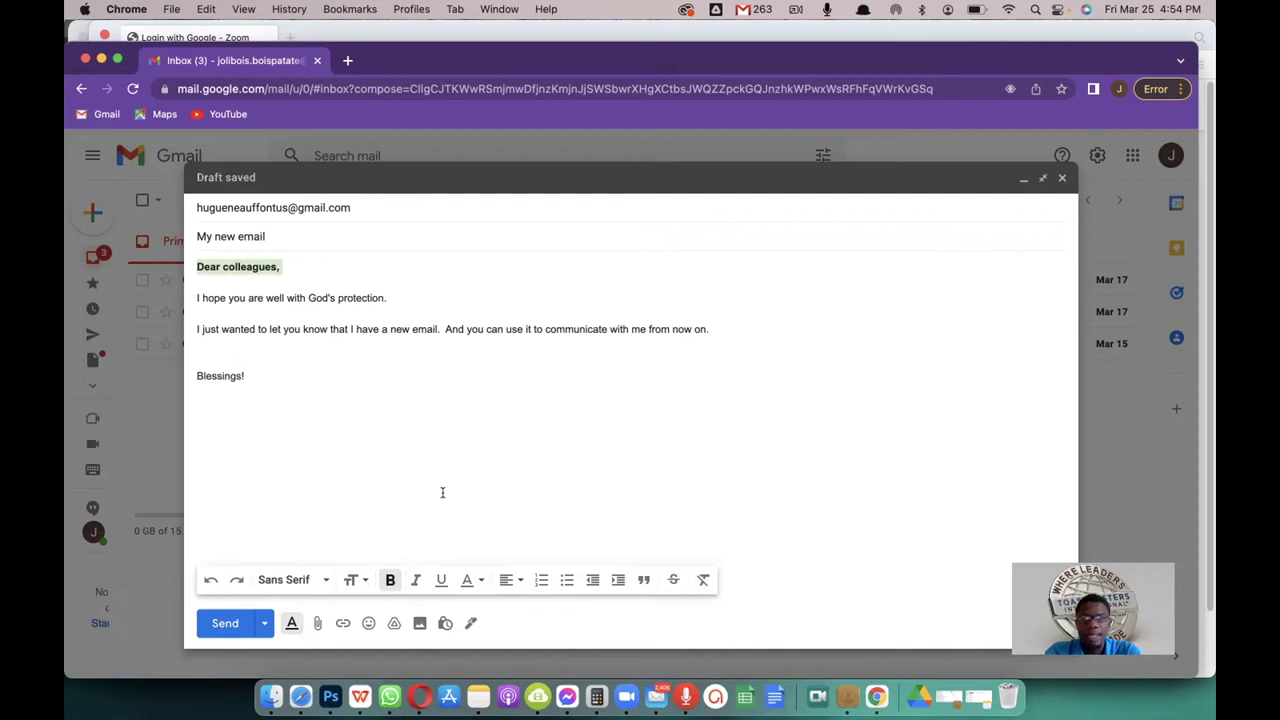
pyautogui.click(386, 297)
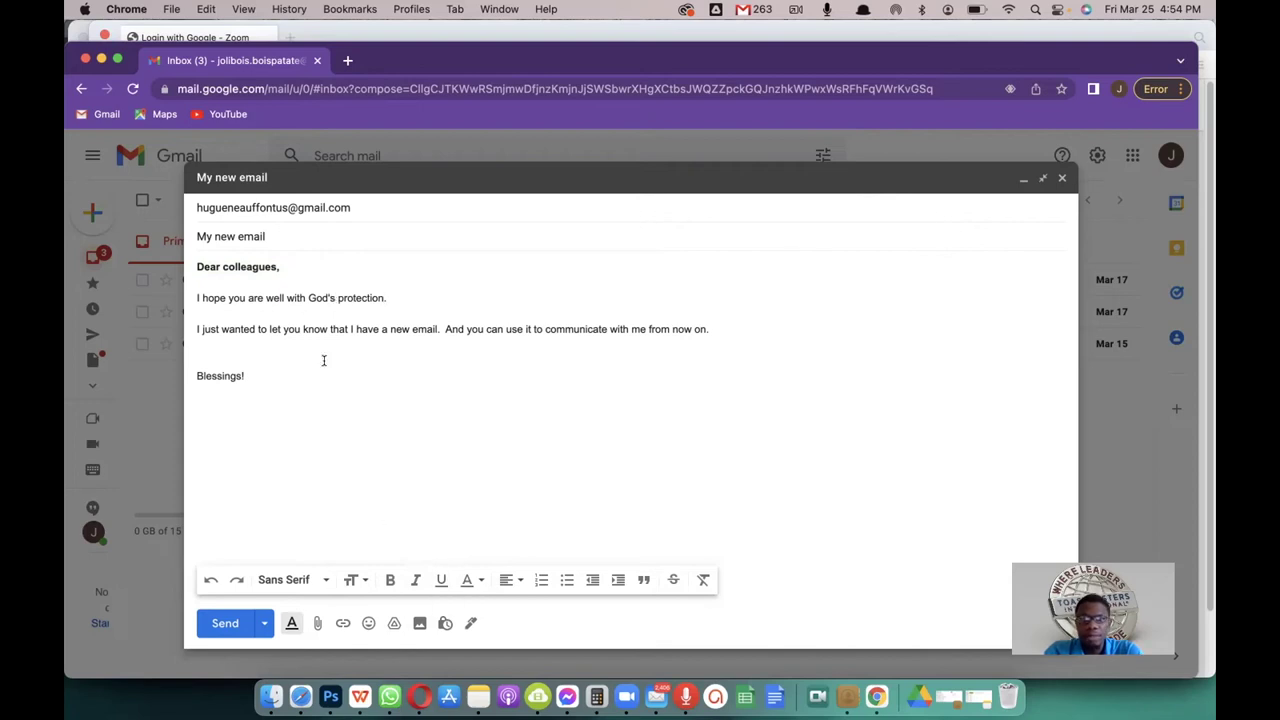
# Step: Underline the word 'protection', then remove the underline again
pyautogui.moveTo(387, 298); pyautogui.dragTo(336, 298)
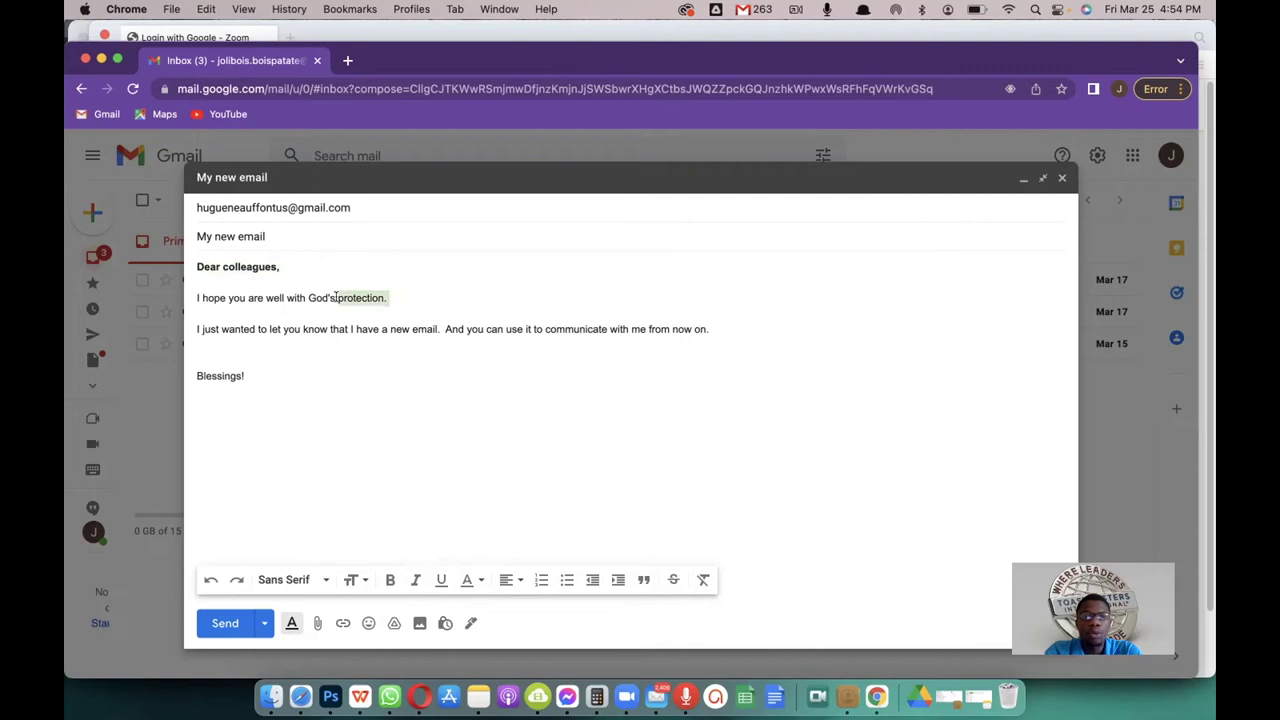
pyautogui.click(440, 580)
pyautogui.click(437, 378)
pyautogui.moveTo(397, 291); pyautogui.dragTo(337, 297)
pyautogui.click(440, 580)
pyautogui.click(417, 340)
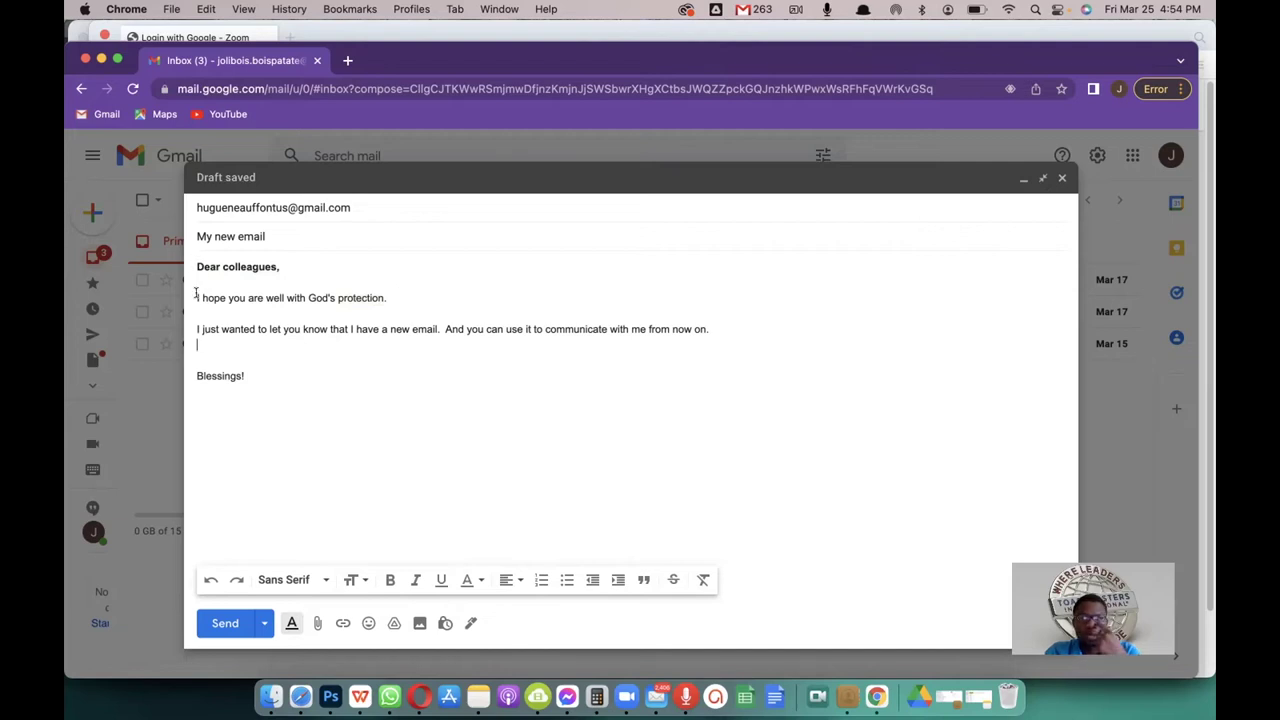
# Step: Colour the line 'I hope you are well with God's protection.' dark blue
pyautogui.moveTo(197, 297); pyautogui.dragTo(406, 297)
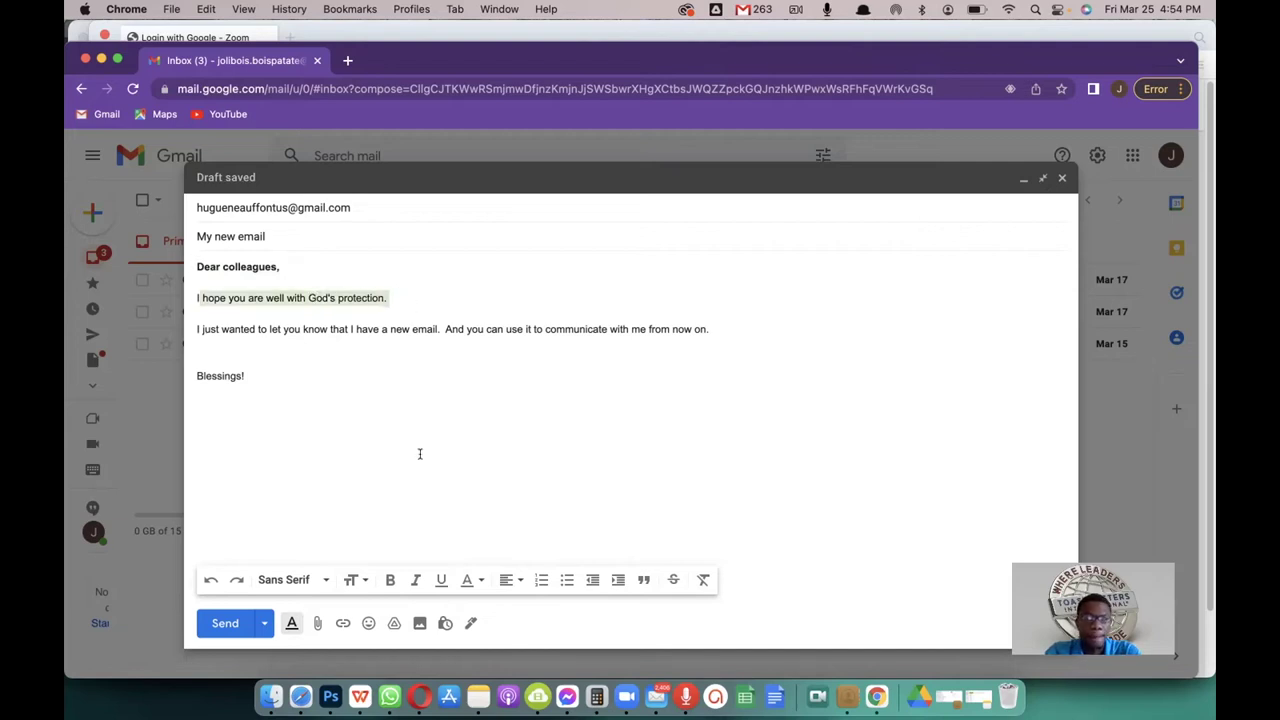
pyautogui.click(469, 580)
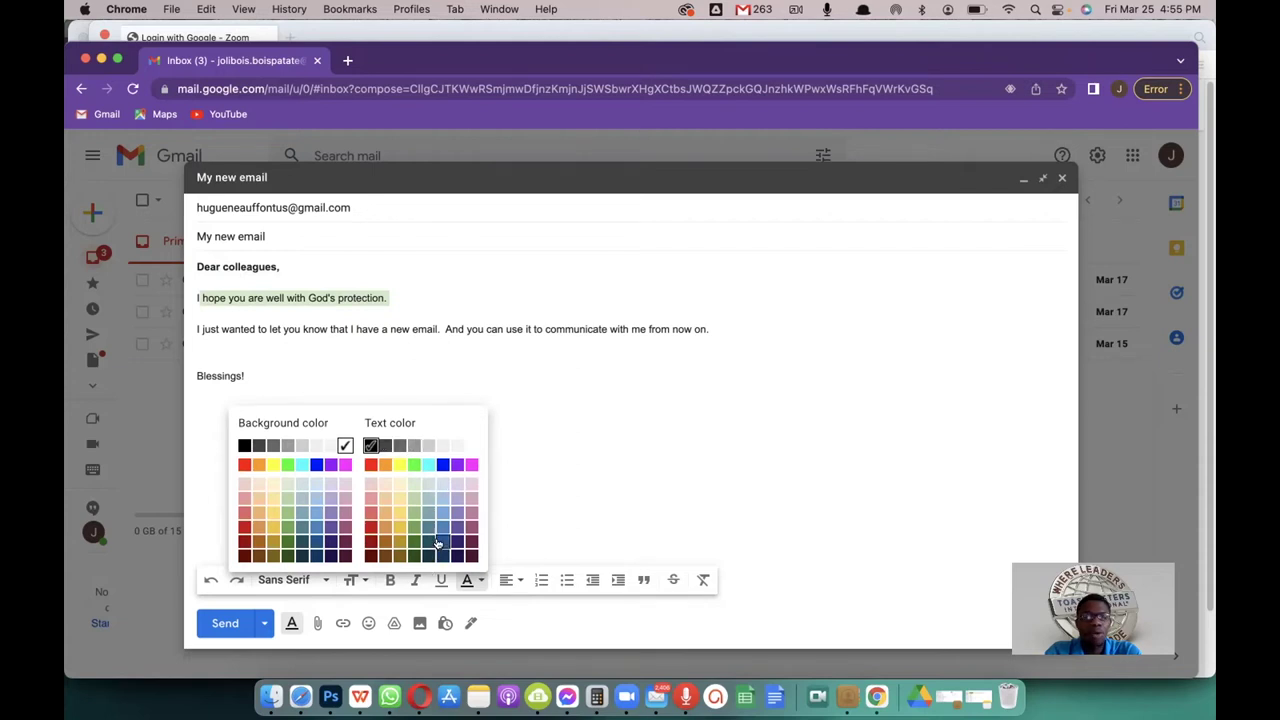
pyautogui.click(437, 543)
pyautogui.click(259, 336)
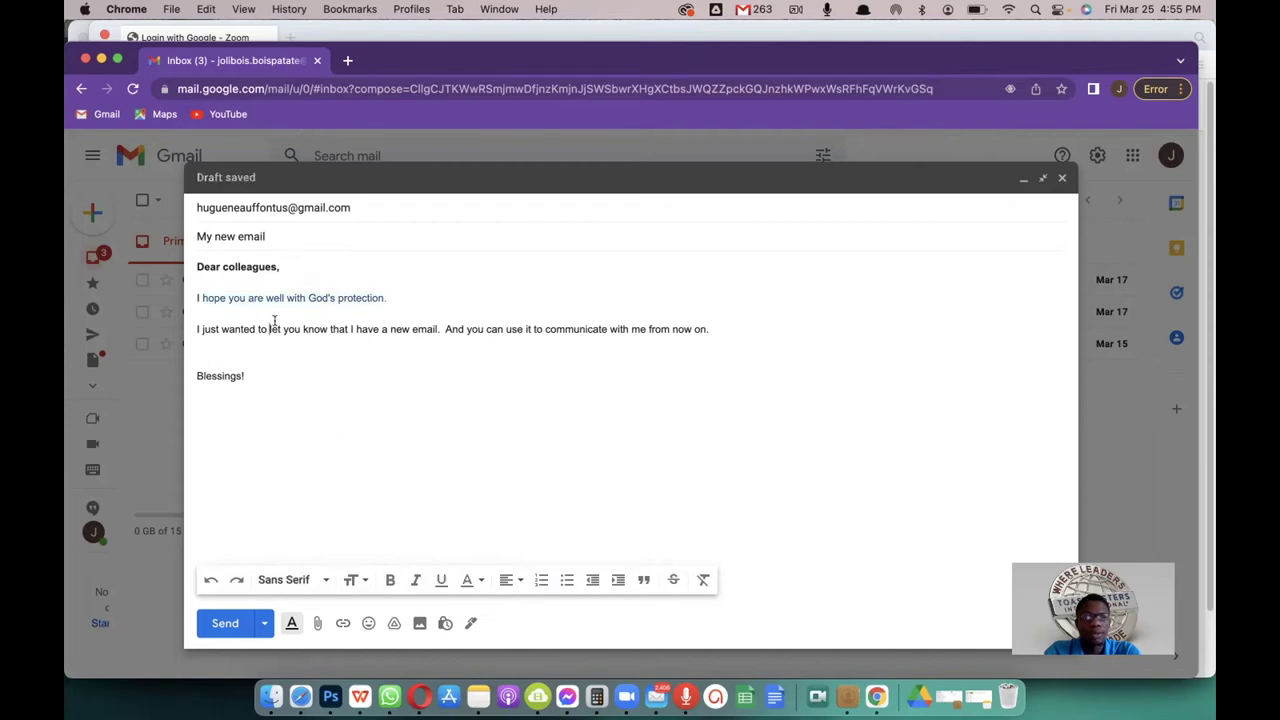
pyautogui.moveTo(388, 297); pyautogui.dragTo(190, 299)
pyautogui.click(475, 581)
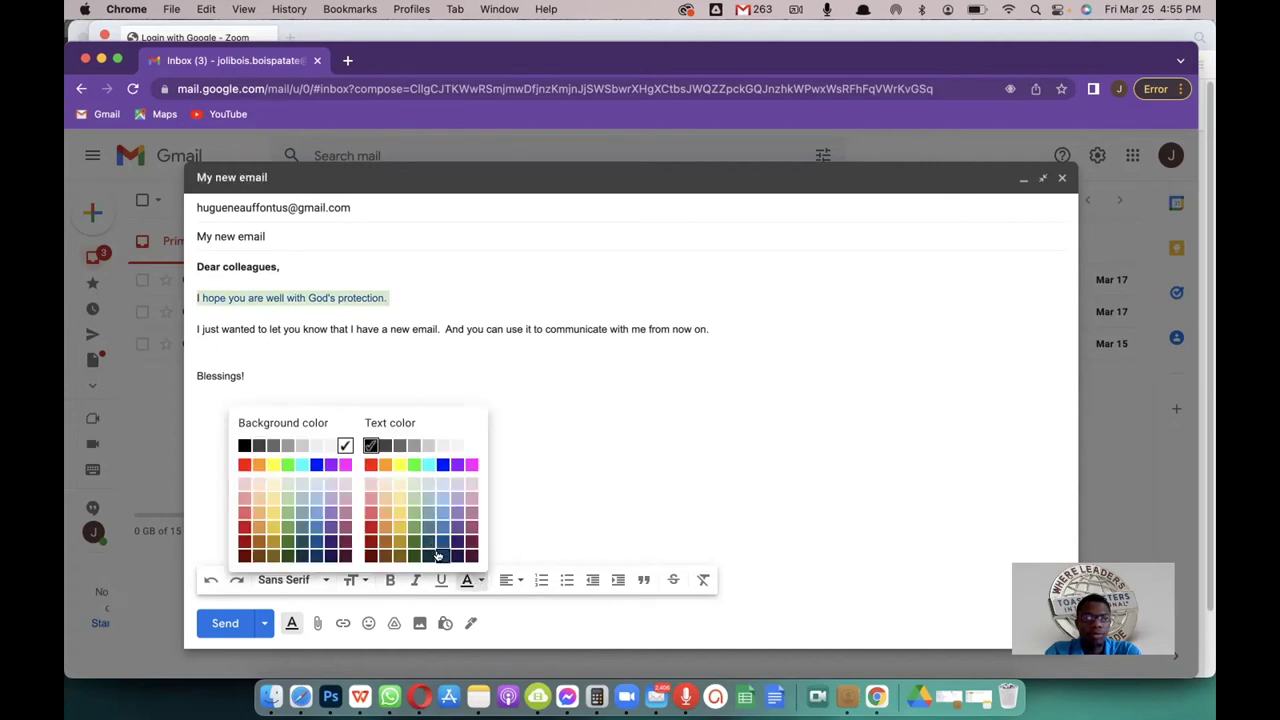
pyautogui.click(437, 556)
pyautogui.click(357, 420)
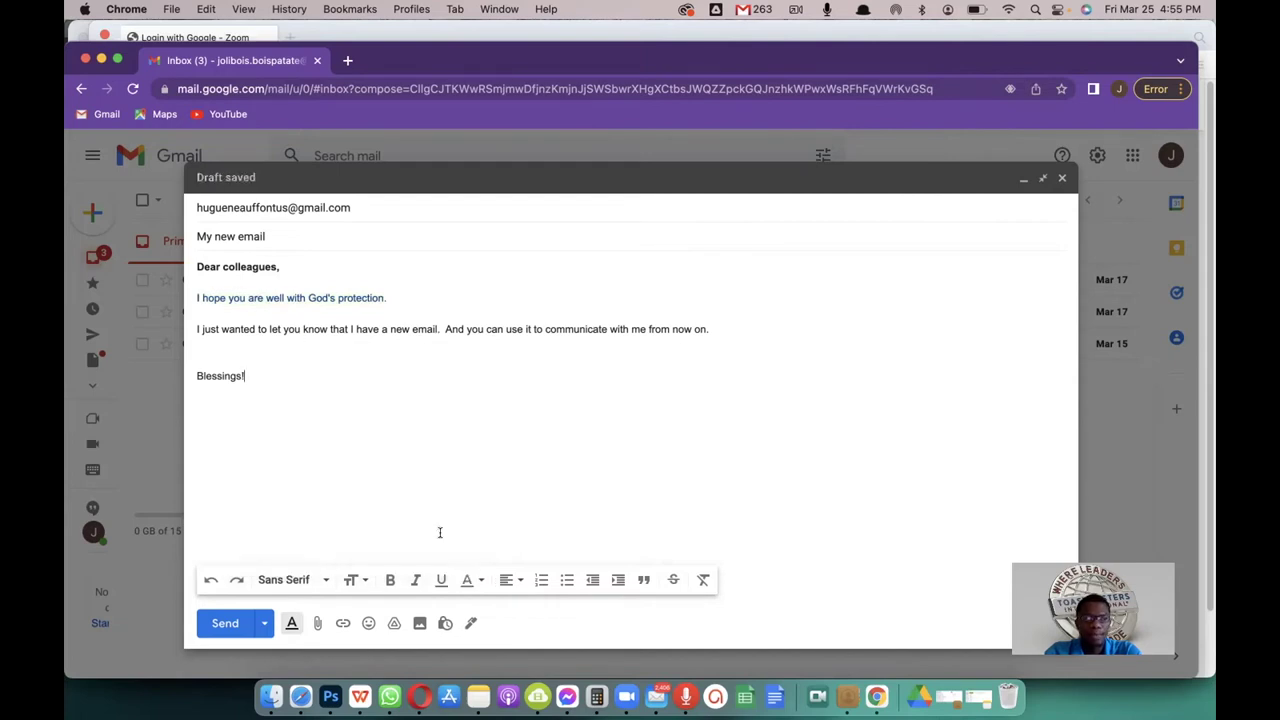
pyautogui.click(358, 580)
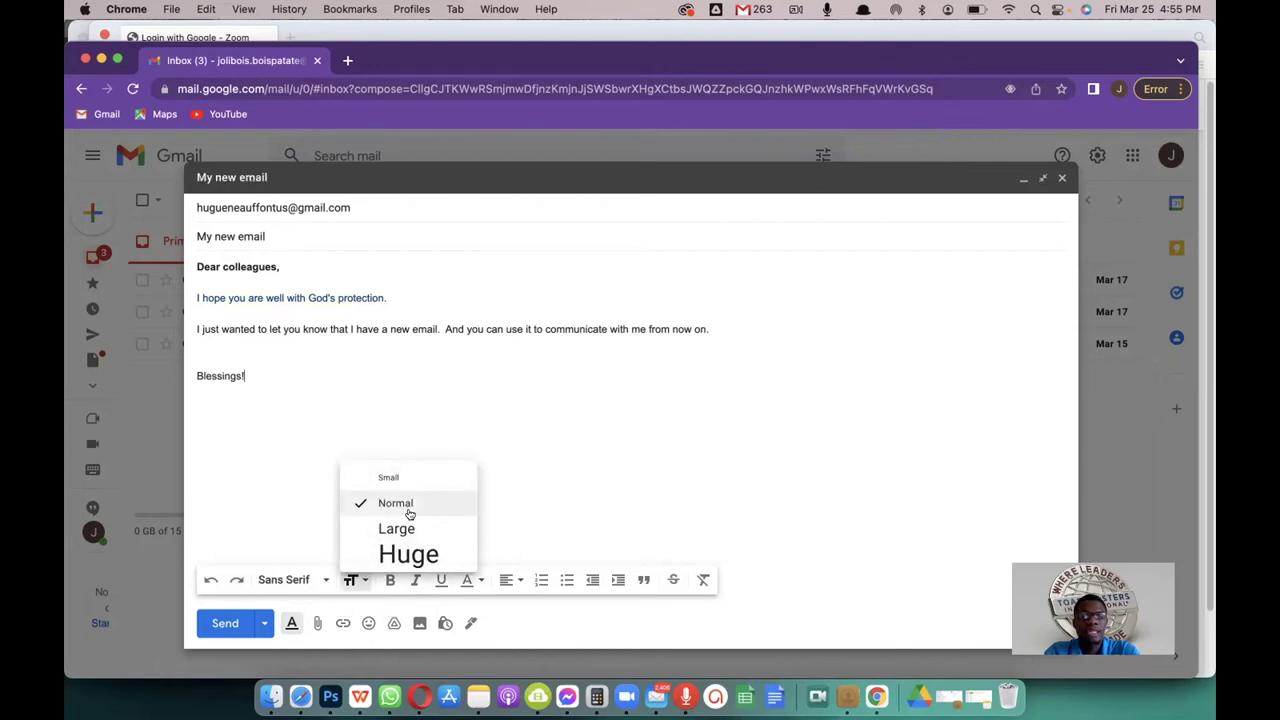
pyautogui.click(271, 381)
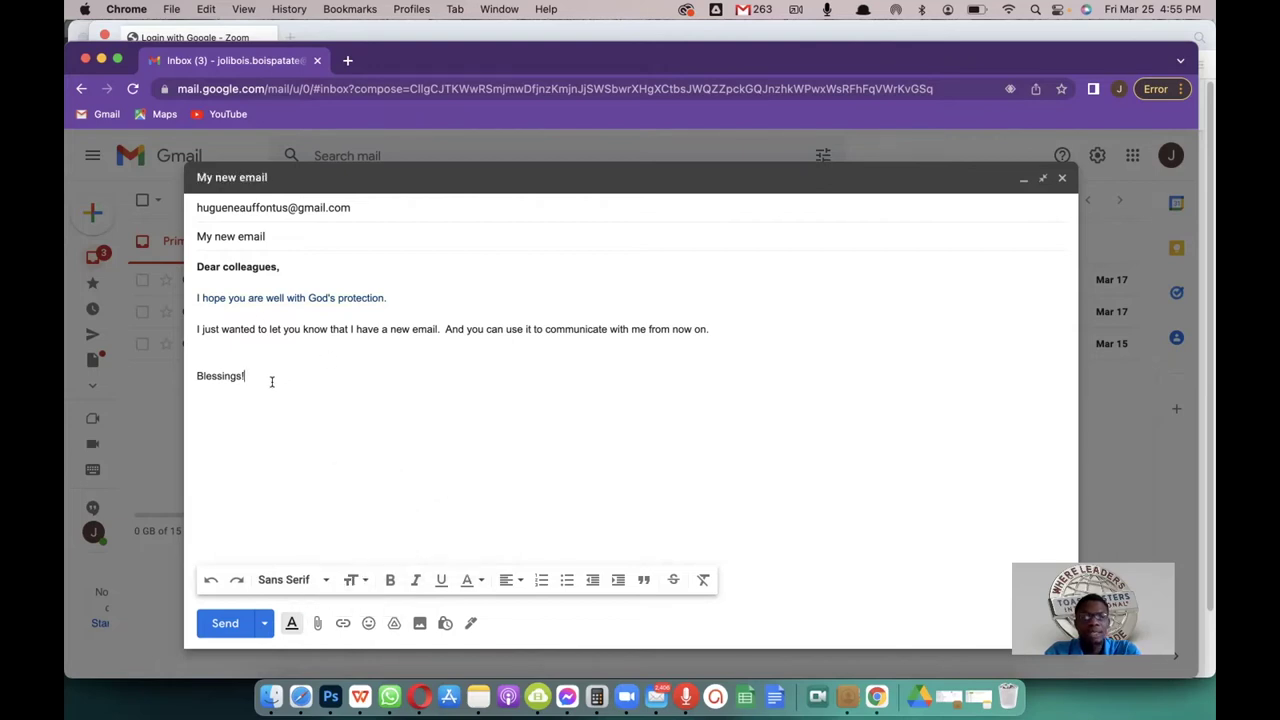
pyautogui.moveTo(247, 377); pyautogui.dragTo(193, 264)
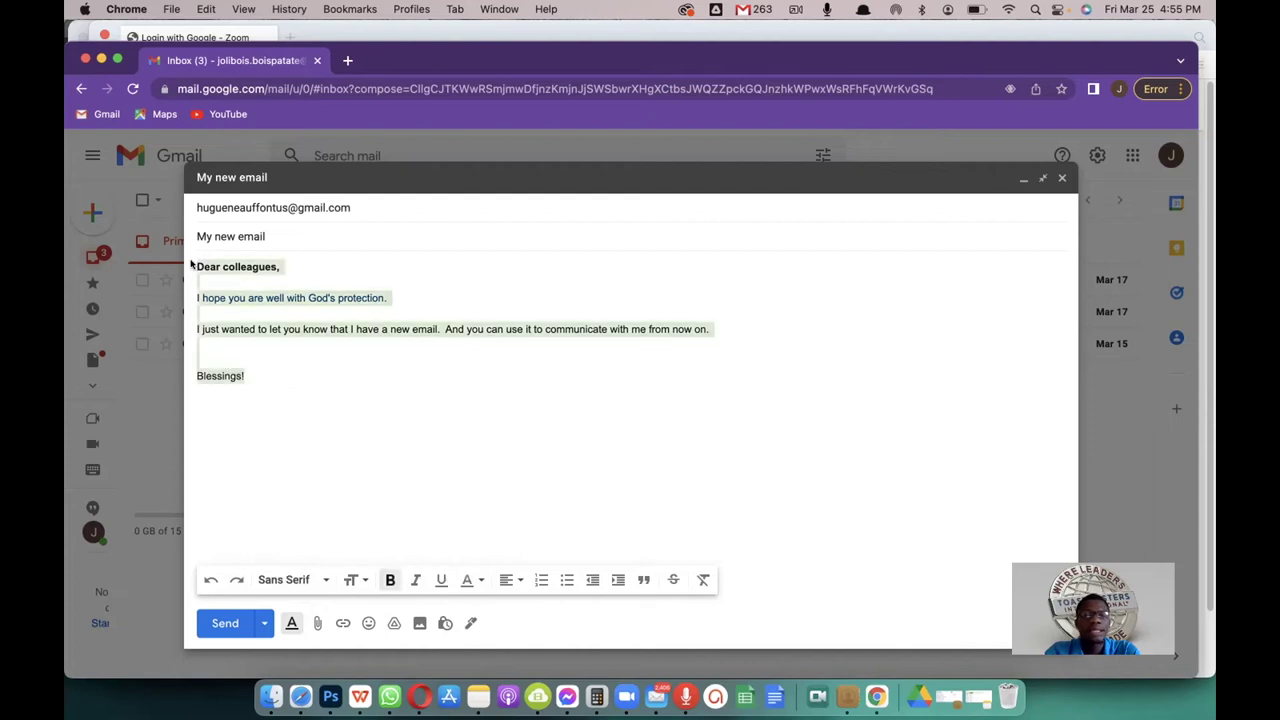
pyautogui.click(224, 298)
pyautogui.click(198, 268)
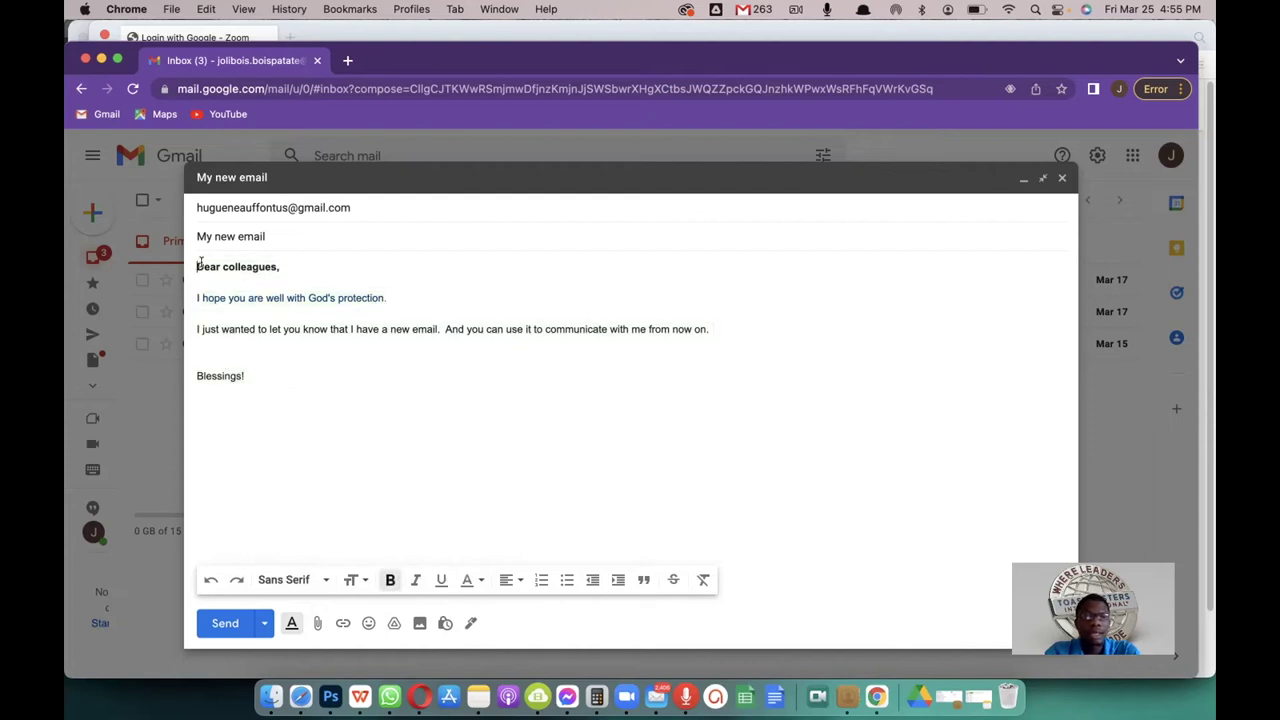
pyautogui.click(221, 283)
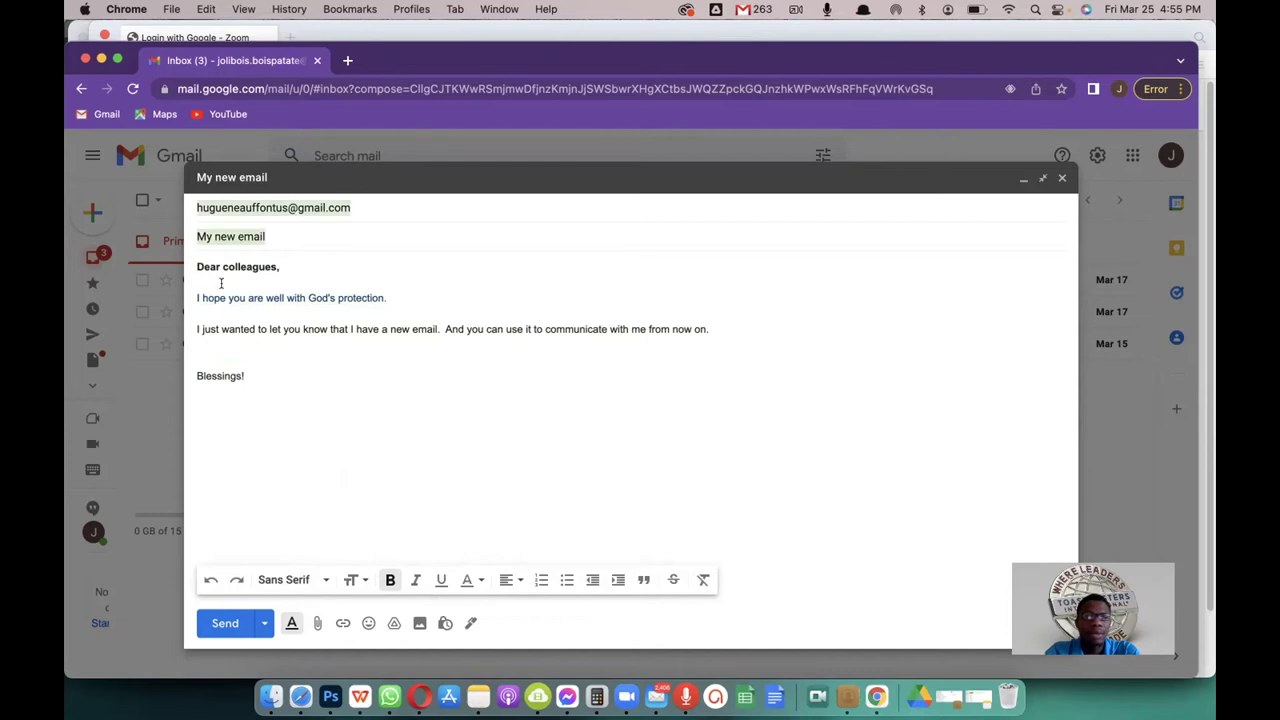
pyautogui.moveTo(196, 266); pyautogui.dragTo(287, 380)
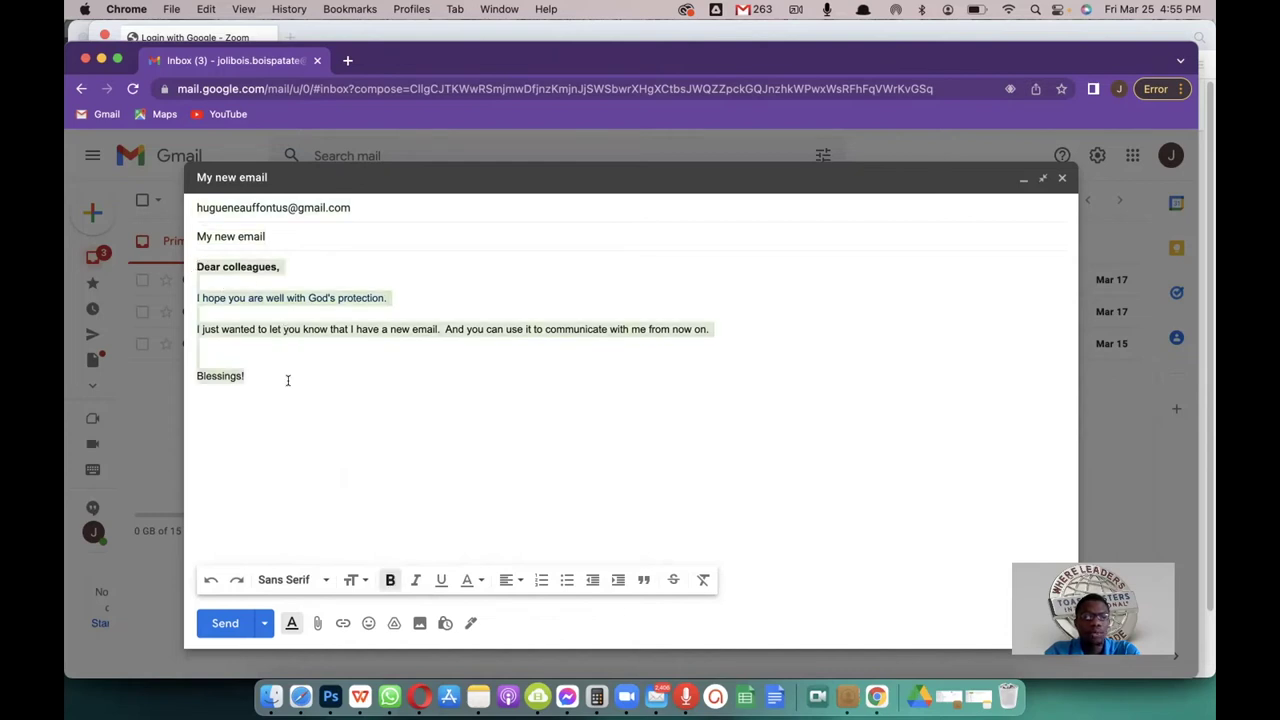
pyautogui.click(356, 582)
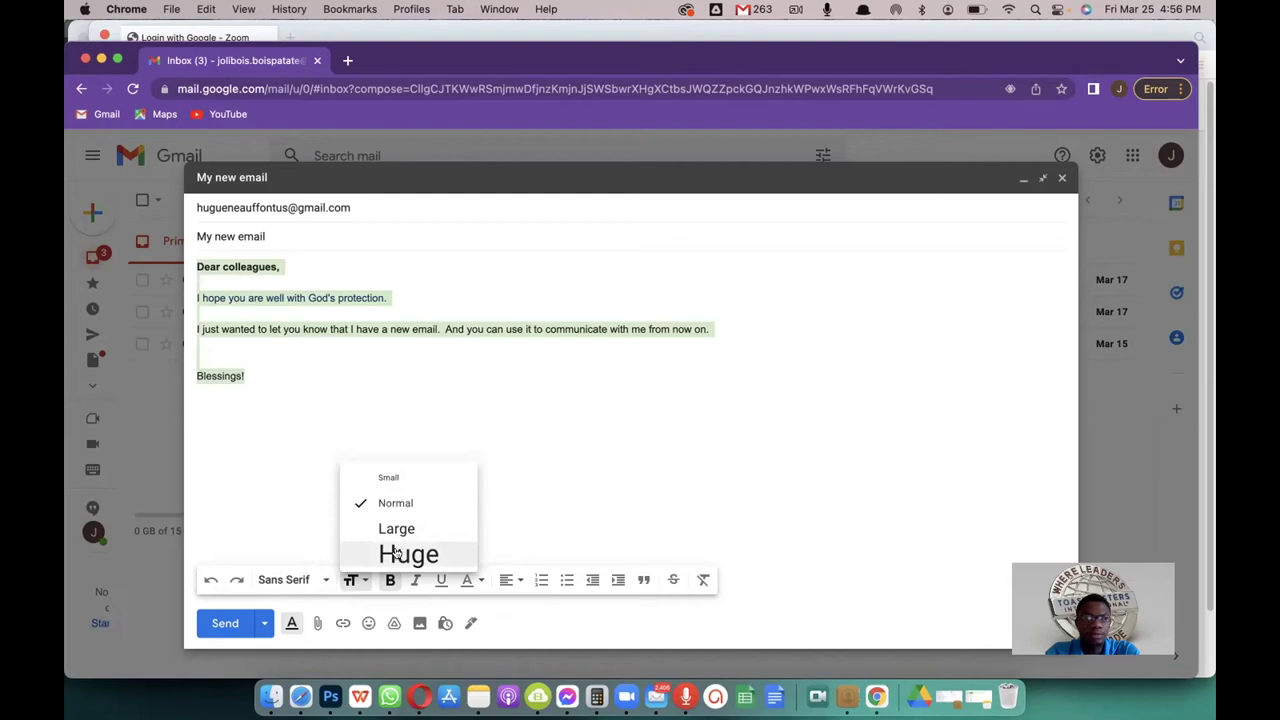
pyautogui.click(395, 551)
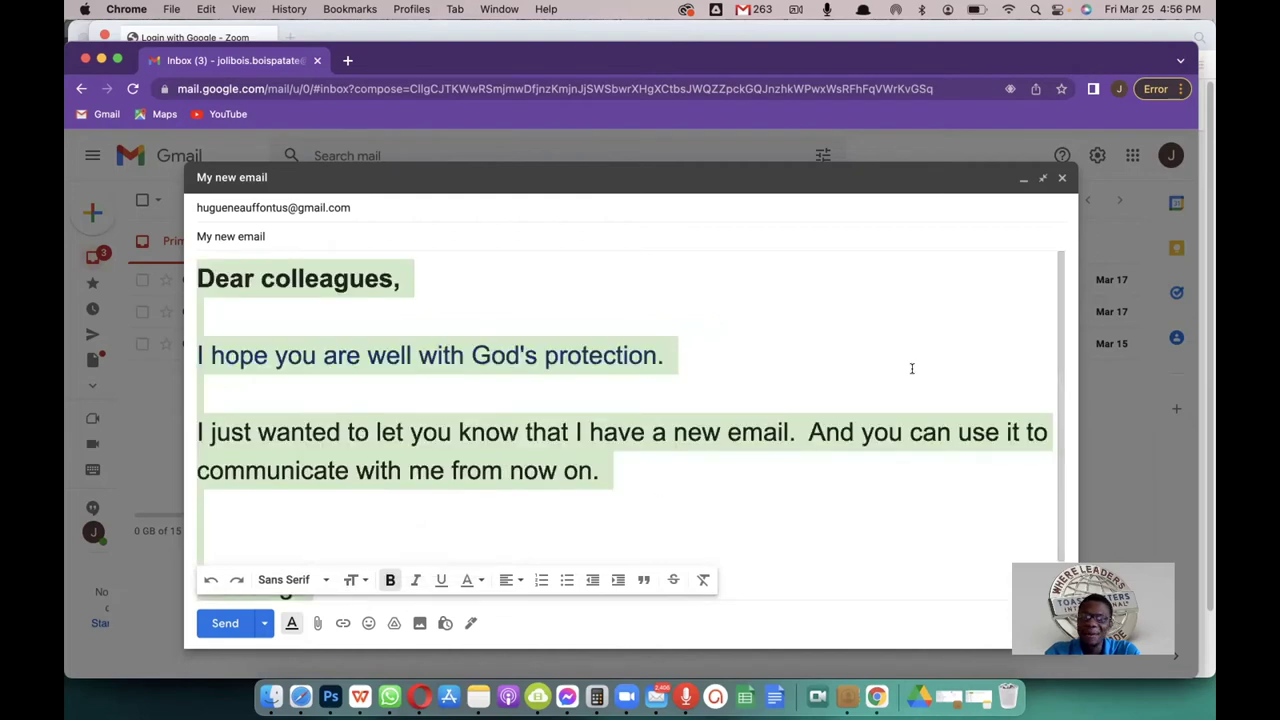
pyautogui.moveTo(1061, 311); pyautogui.dragTo(1063, 449)
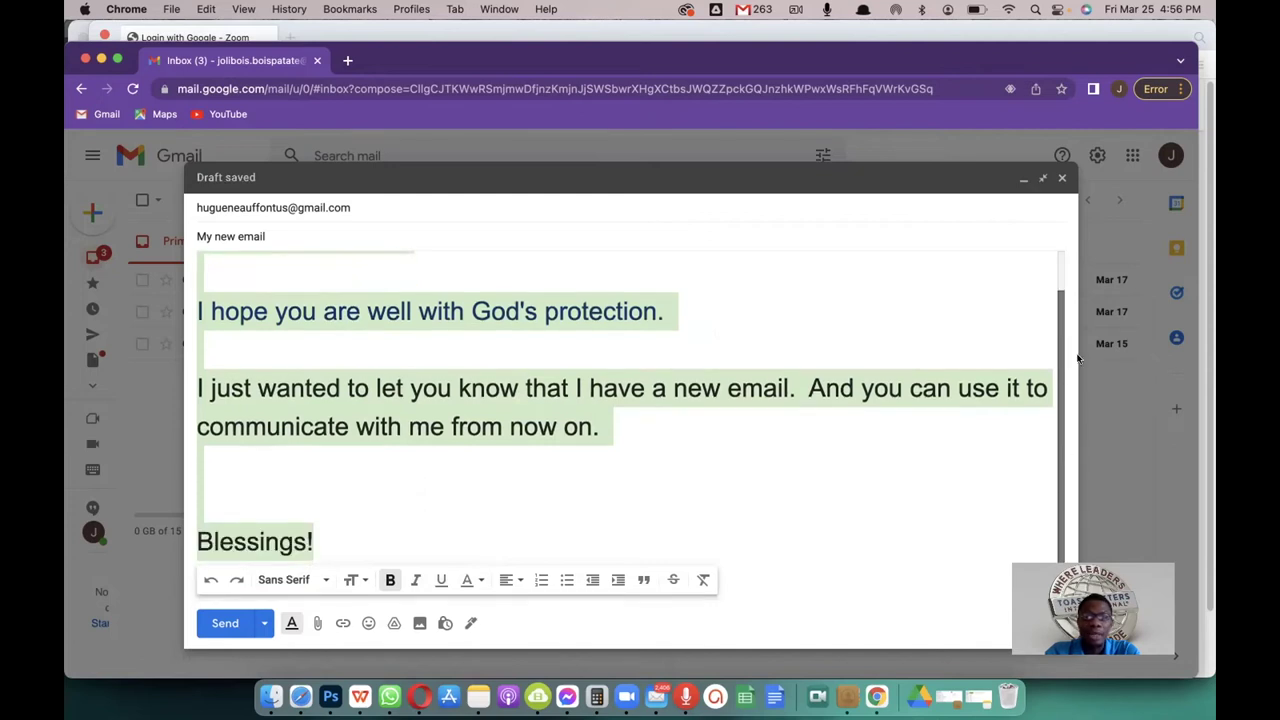
pyautogui.scroll(1, 1078, 358)
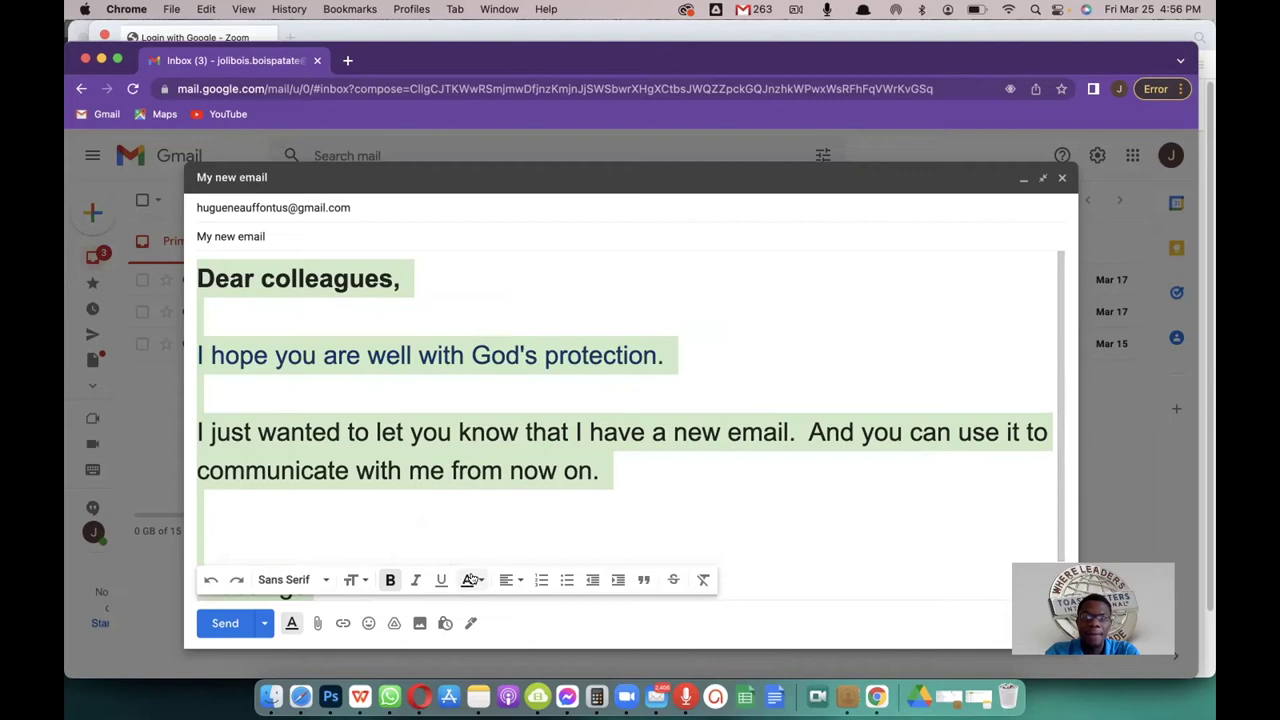
pyautogui.click(352, 580)
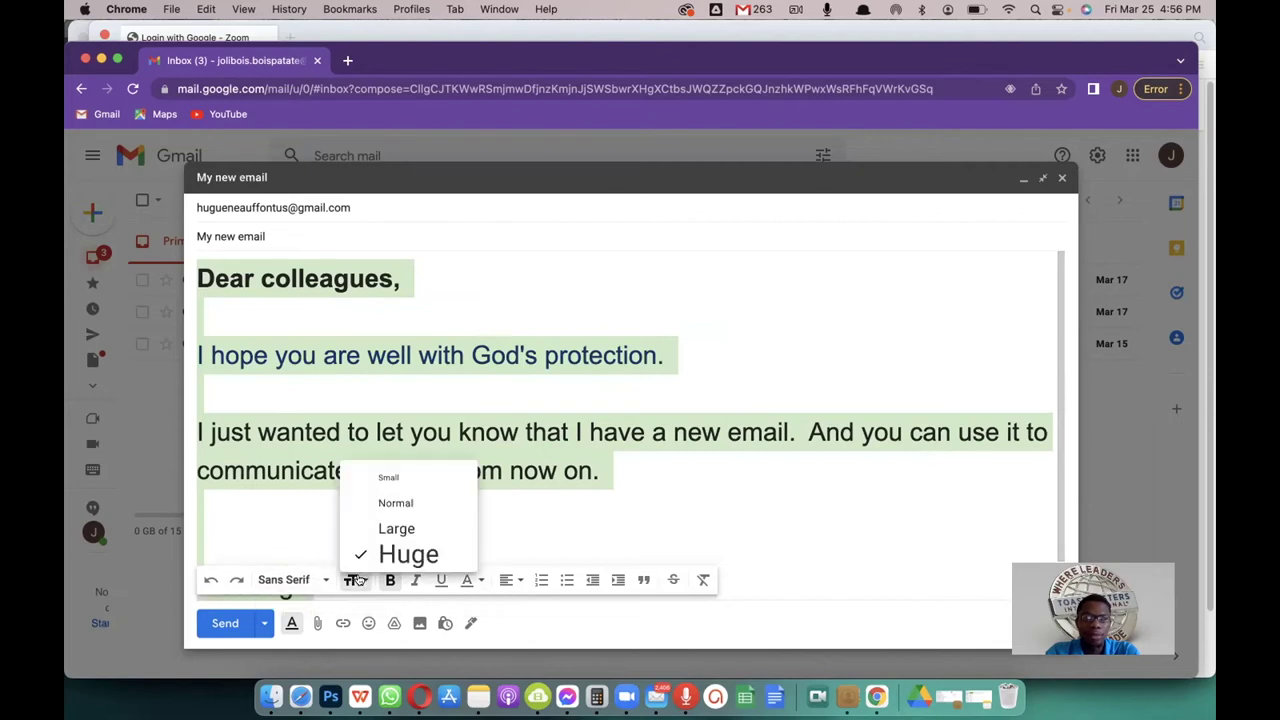
pyautogui.click(385, 500)
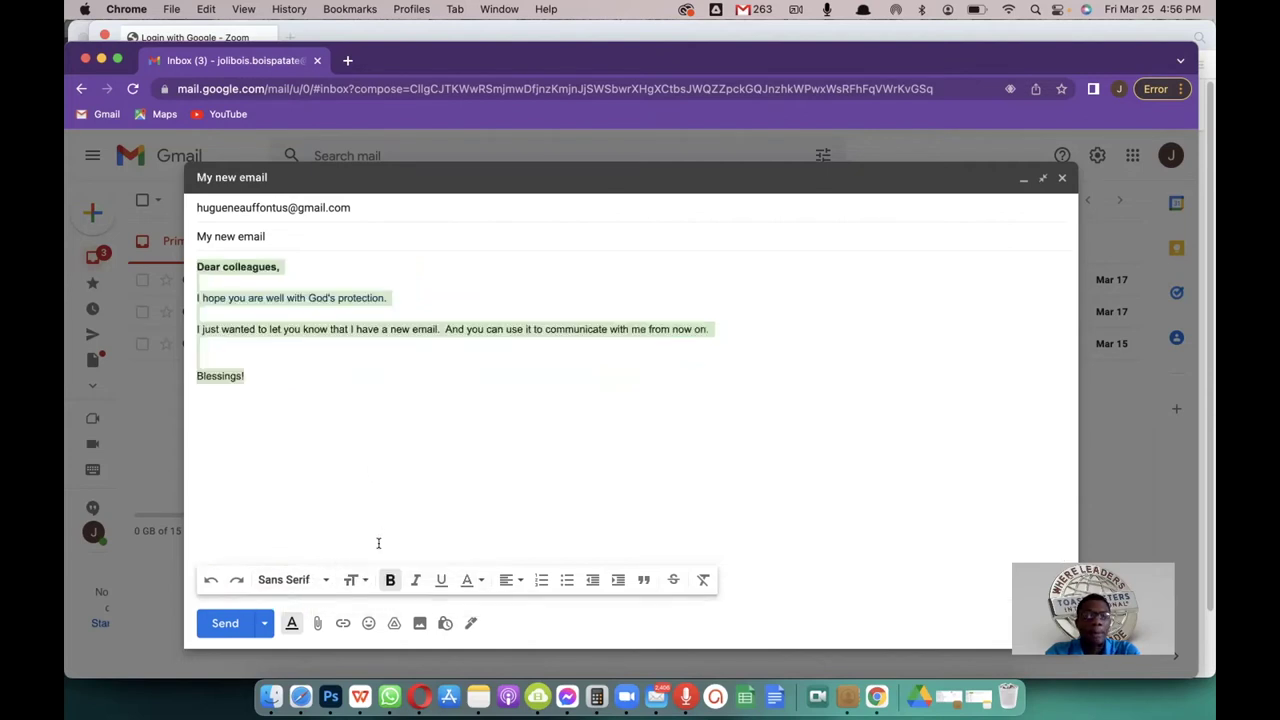
pyautogui.click(350, 580)
pyautogui.click(378, 523)
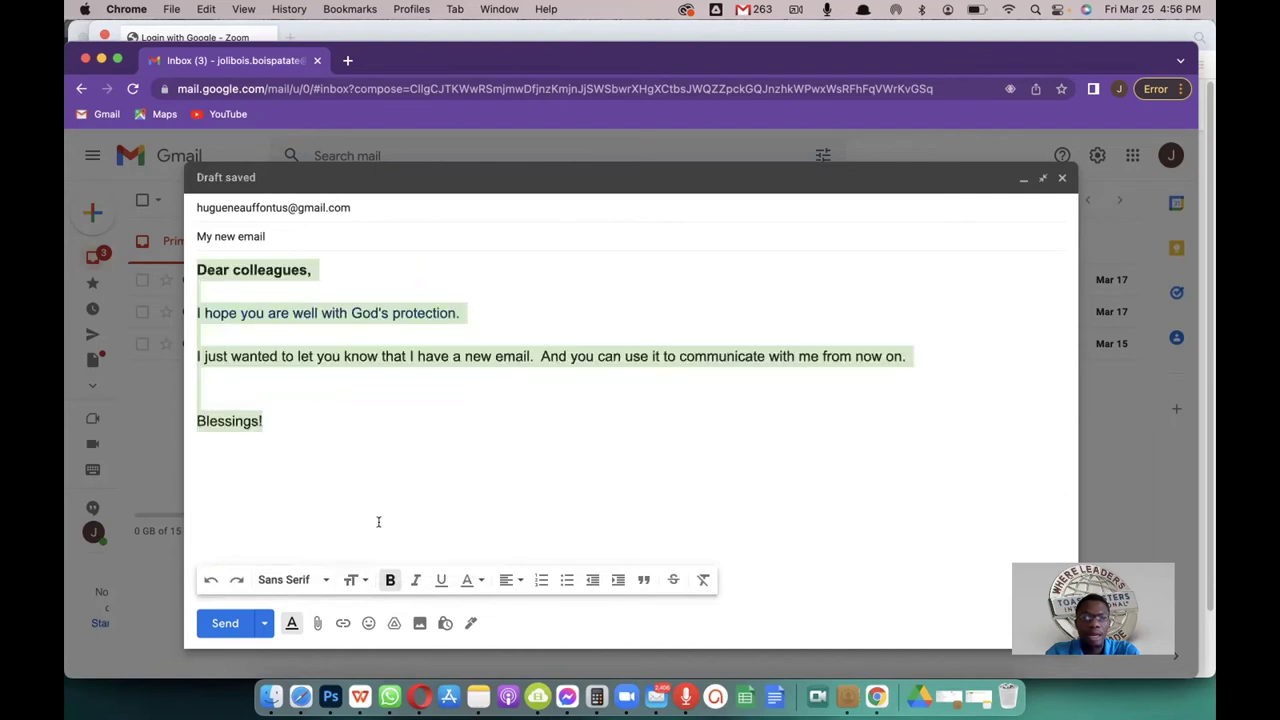
pyautogui.click(277, 423)
pyautogui.moveTo(277, 423); pyautogui.dragTo(196, 260)
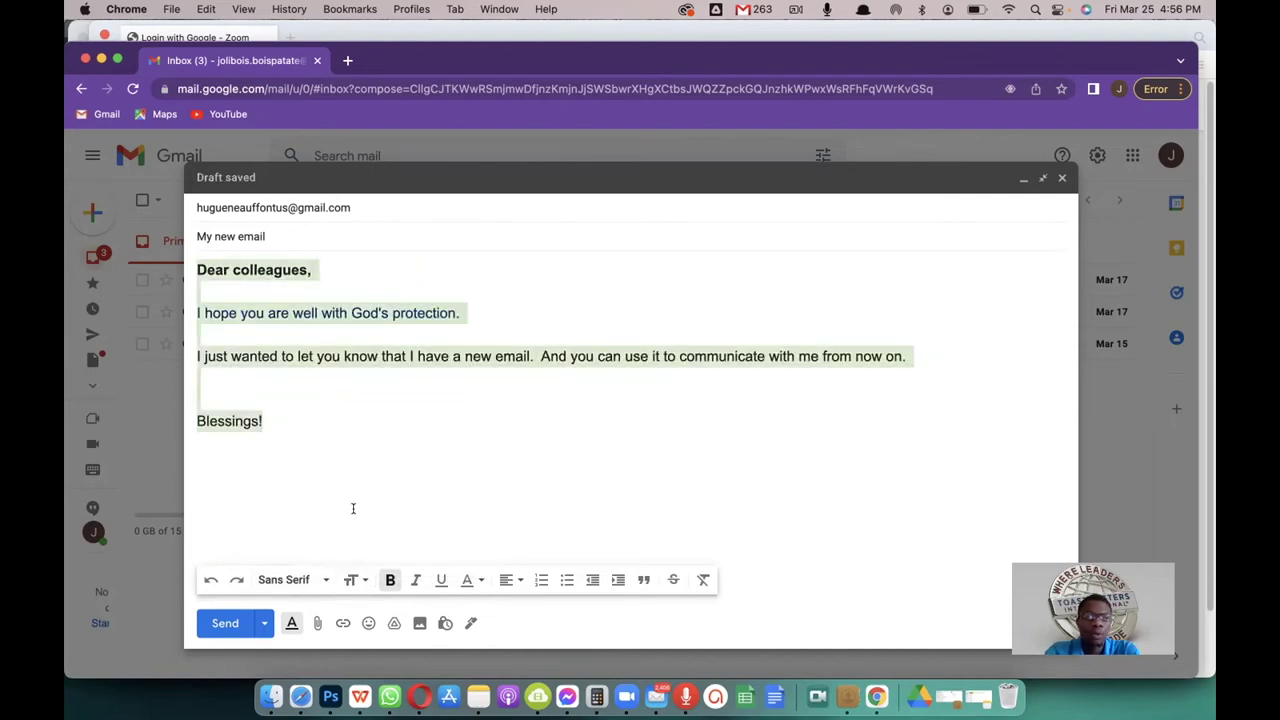
pyautogui.click(352, 580)
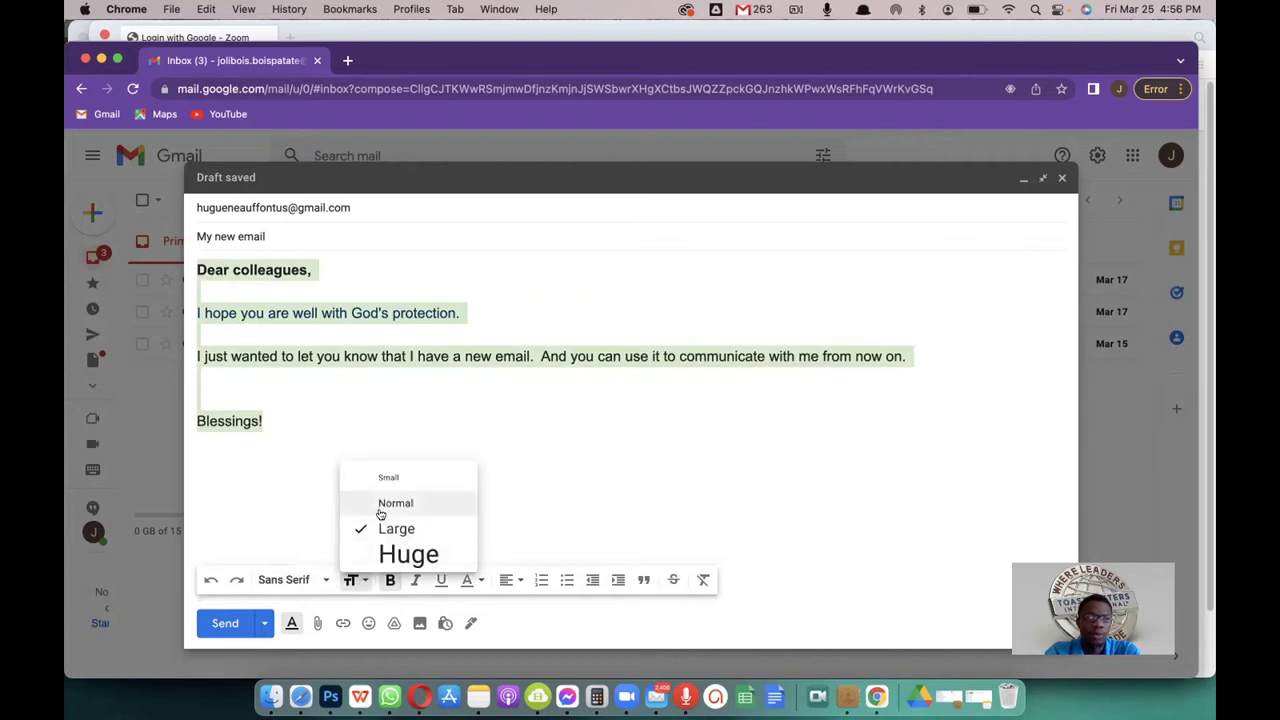
pyautogui.click(381, 510)
pyautogui.click(274, 380)
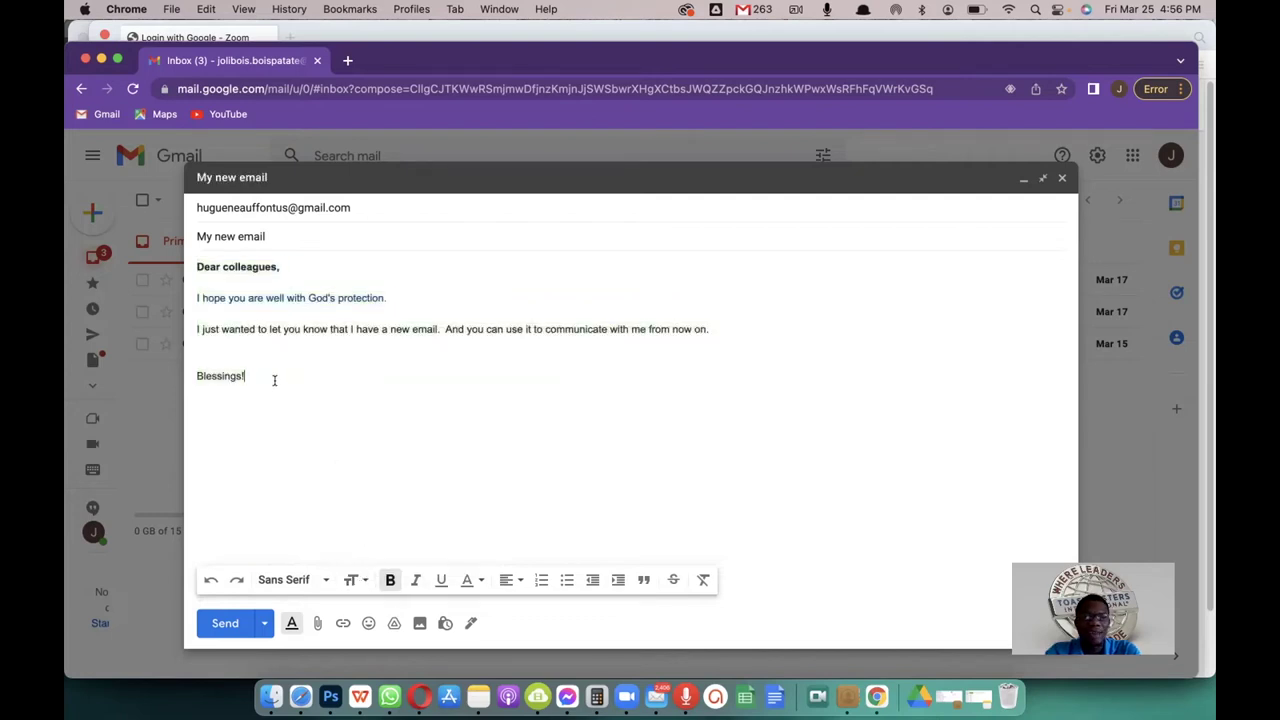
pyautogui.click(310, 581)
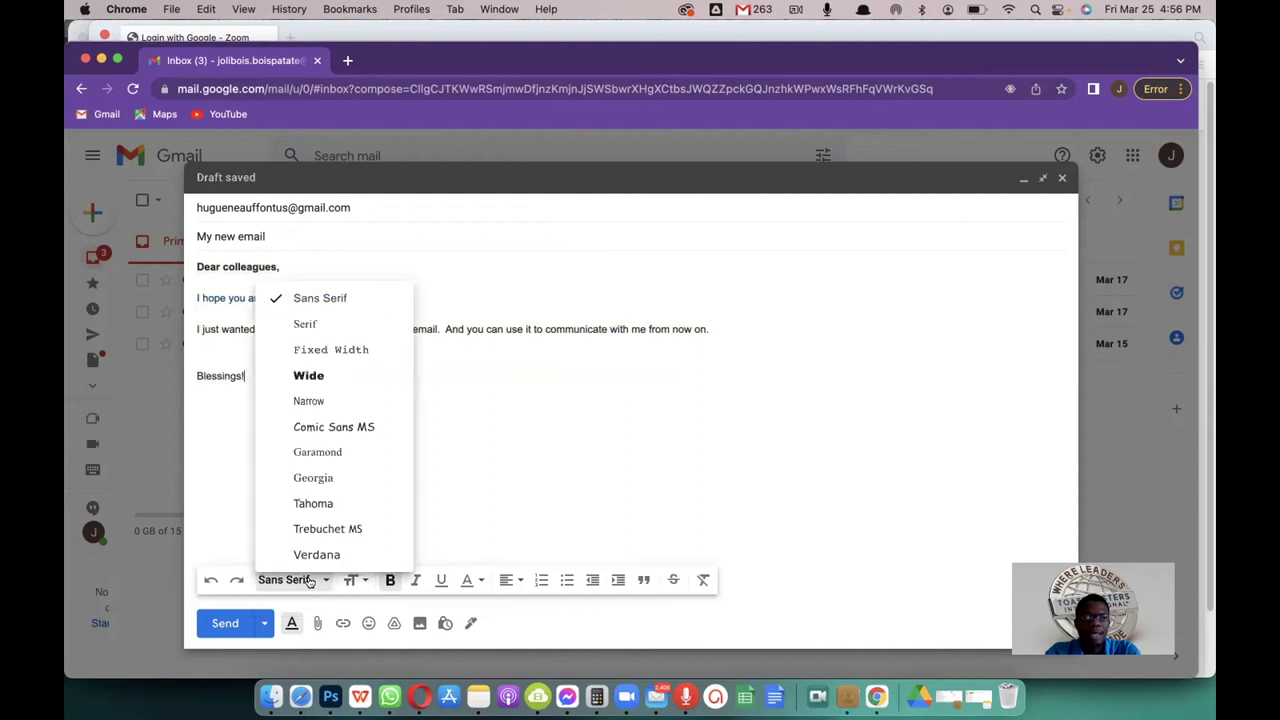
pyautogui.click(466, 408)
pyautogui.click(321, 580)
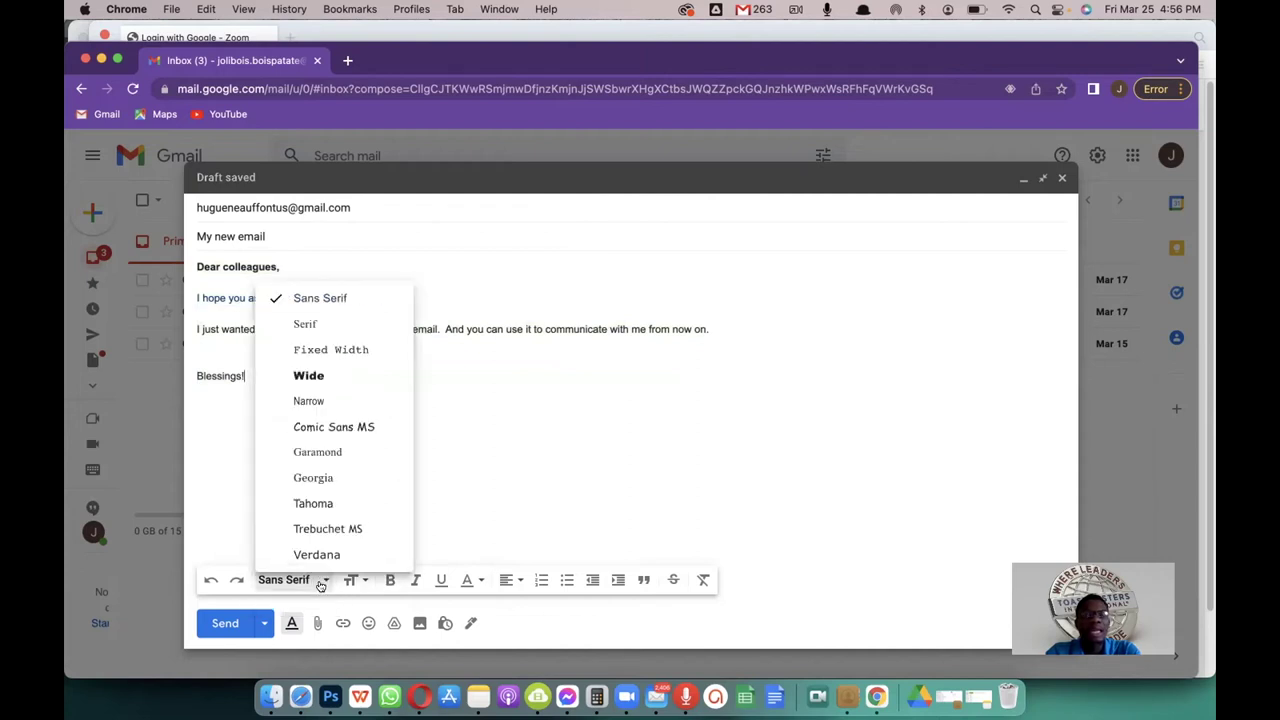
pyautogui.click(459, 365)
pyautogui.moveTo(278, 371); pyautogui.dragTo(197, 254)
pyautogui.click(238, 353)
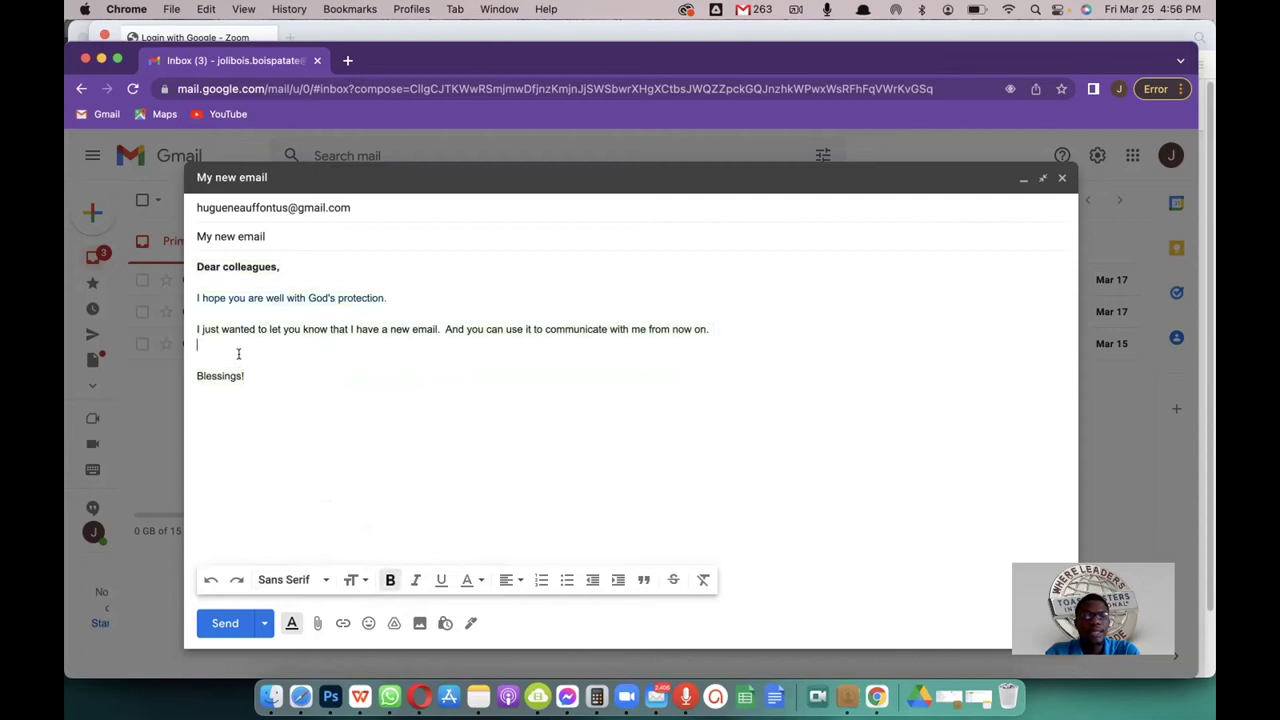
pyautogui.moveTo(245, 372); pyautogui.dragTo(189, 263)
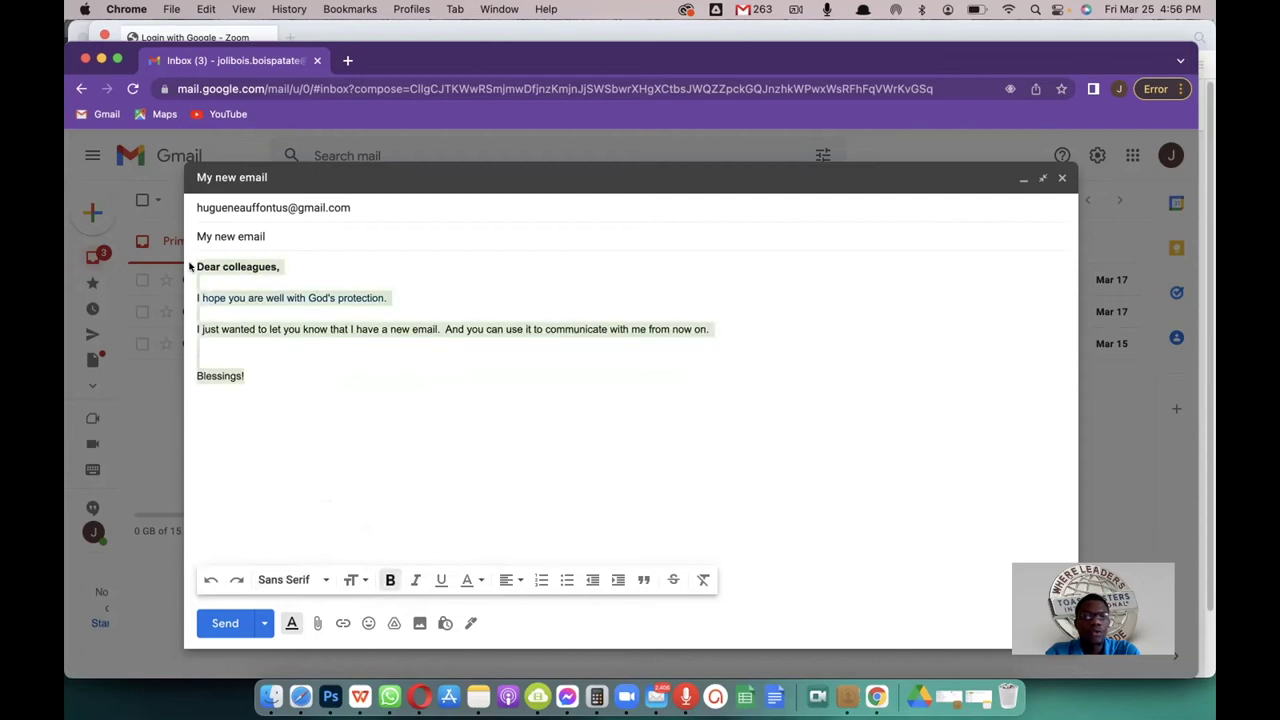
pyautogui.click(310, 580)
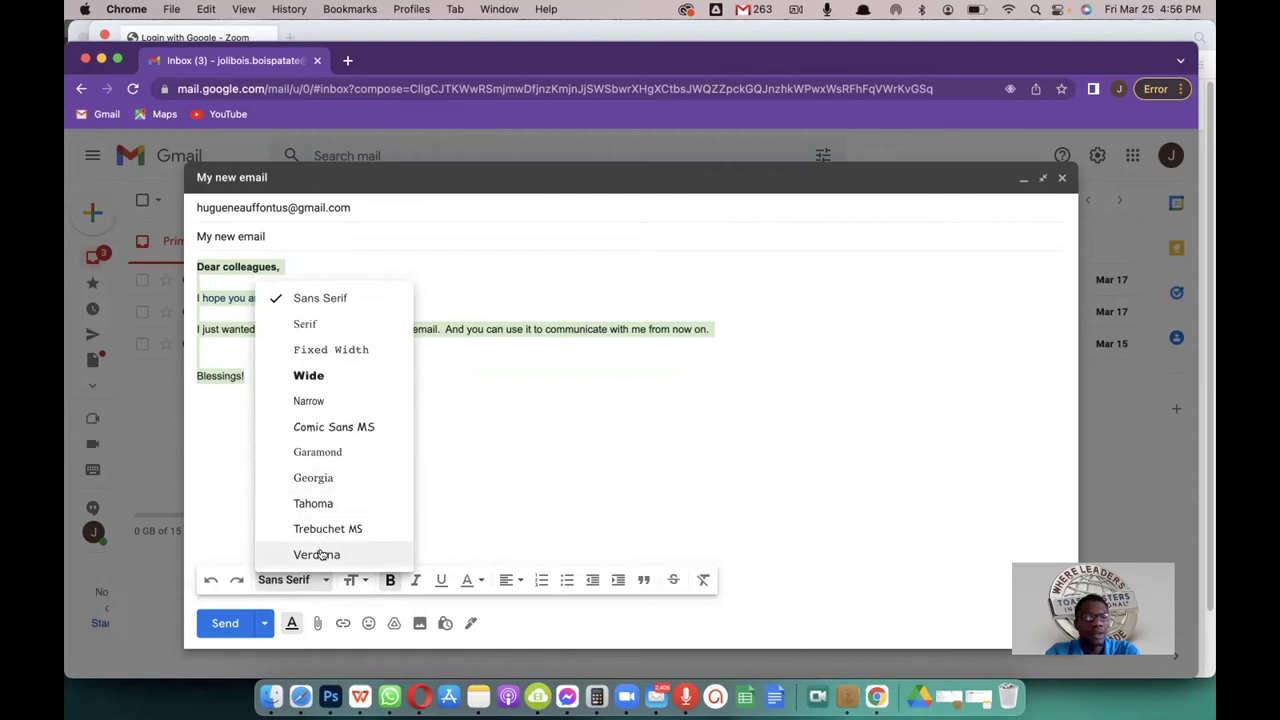
pyautogui.press('Escape')
pyautogui.click(423, 460)
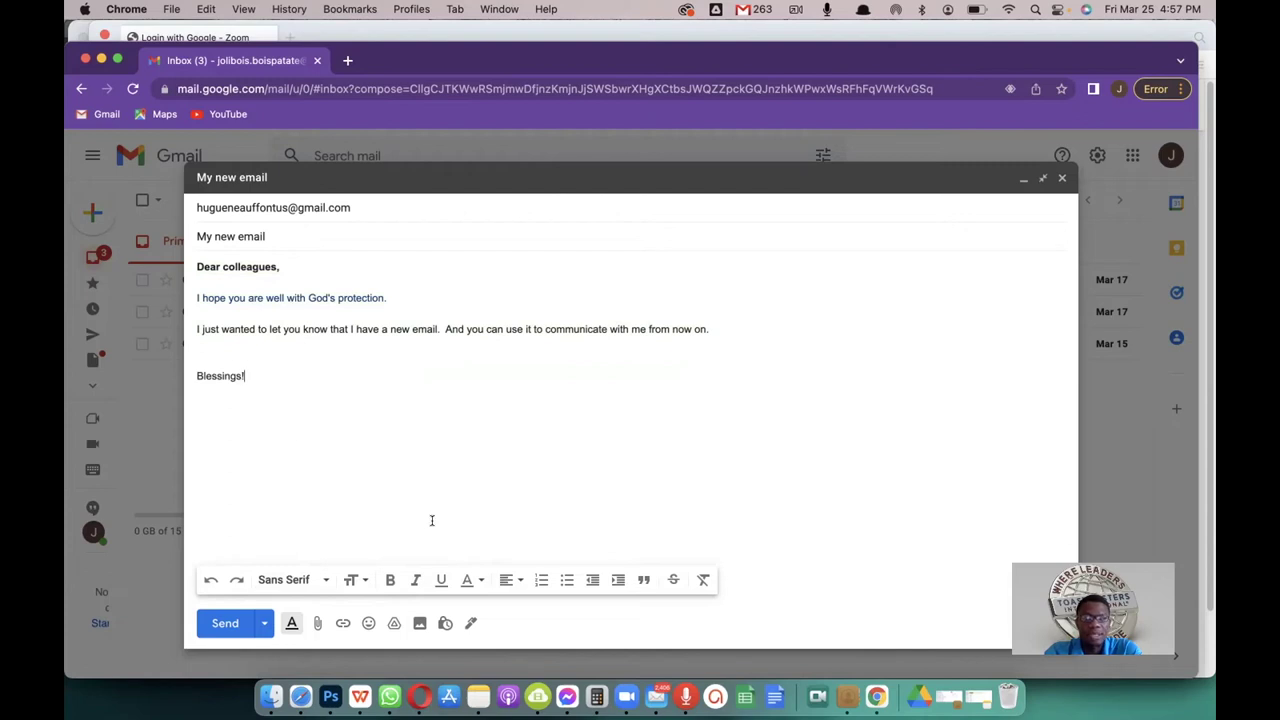
# Step: Align the Blessings! line to the right
pyautogui.click(509, 581)
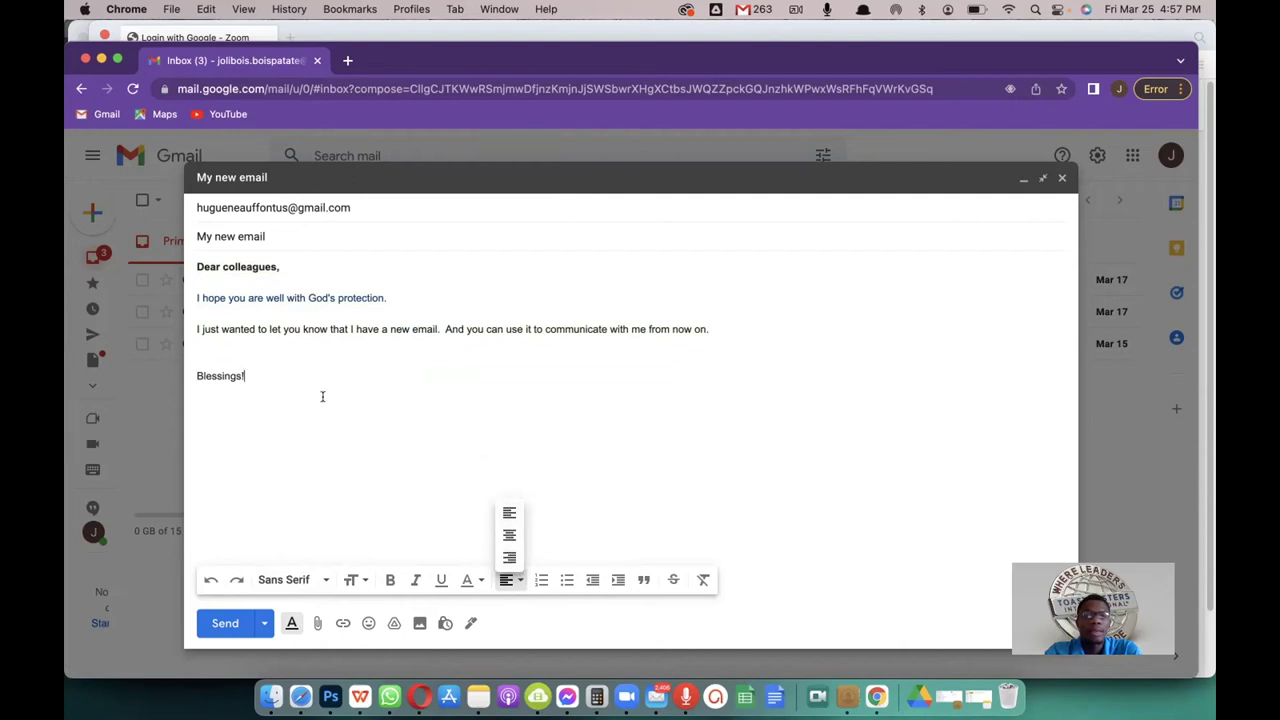
pyautogui.click(248, 372)
pyautogui.keyDown('shift'); pyautogui.click(191, 378); pyautogui.keyUp('shift')
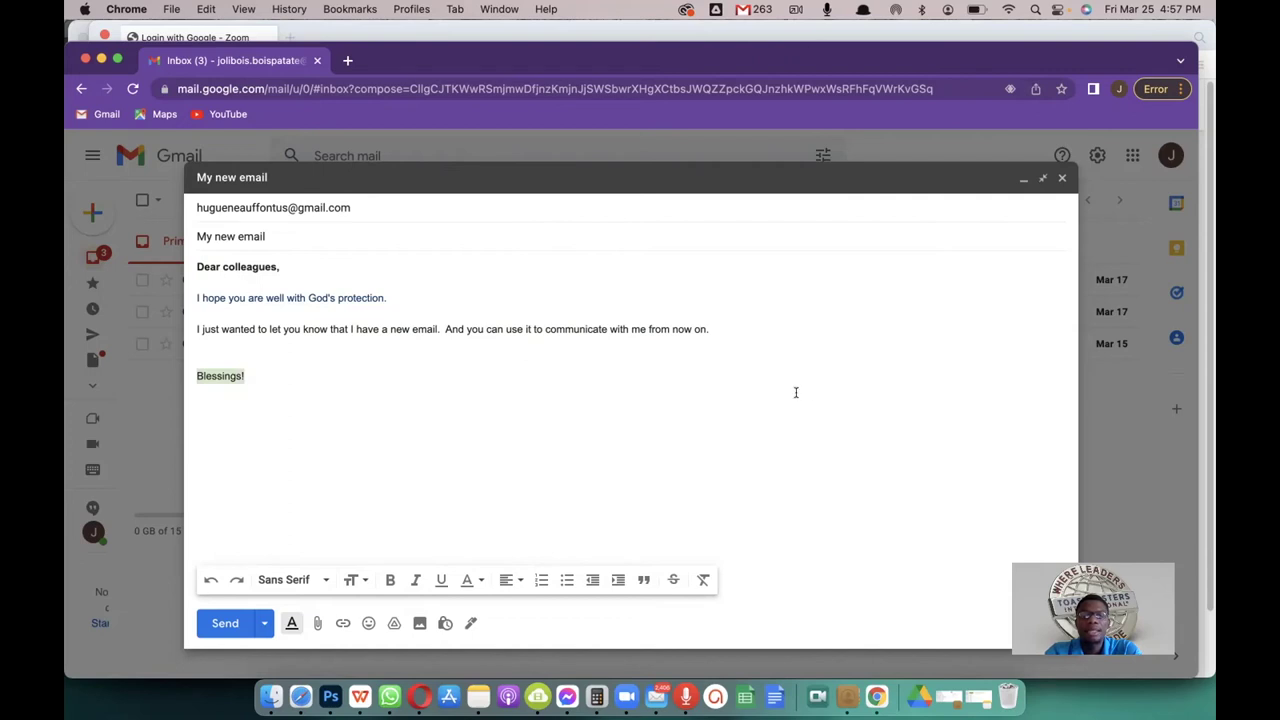
pyautogui.click(510, 580)
pyautogui.click(508, 551)
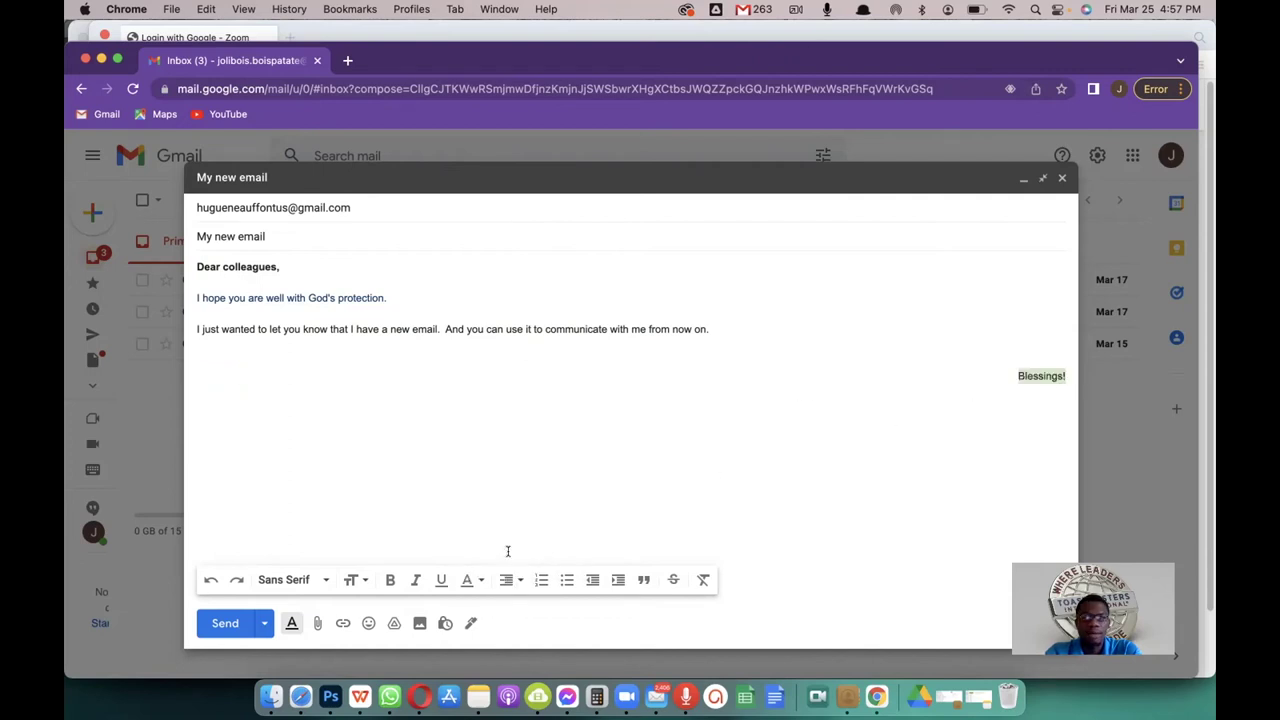
# Step: Add a period after 'from now on' and keep Blessings! on its own line below
pyautogui.click(1016, 375)
pyautogui.press('BackSpace')
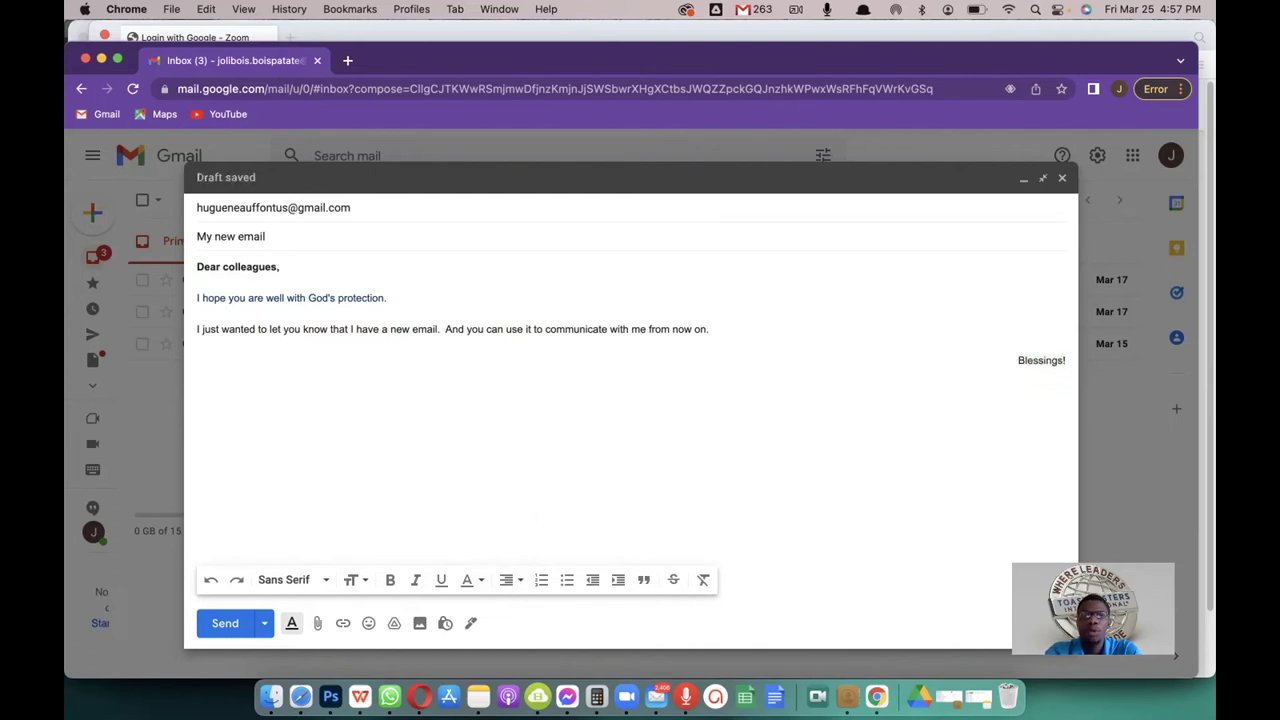
pyautogui.press('BackSpace')
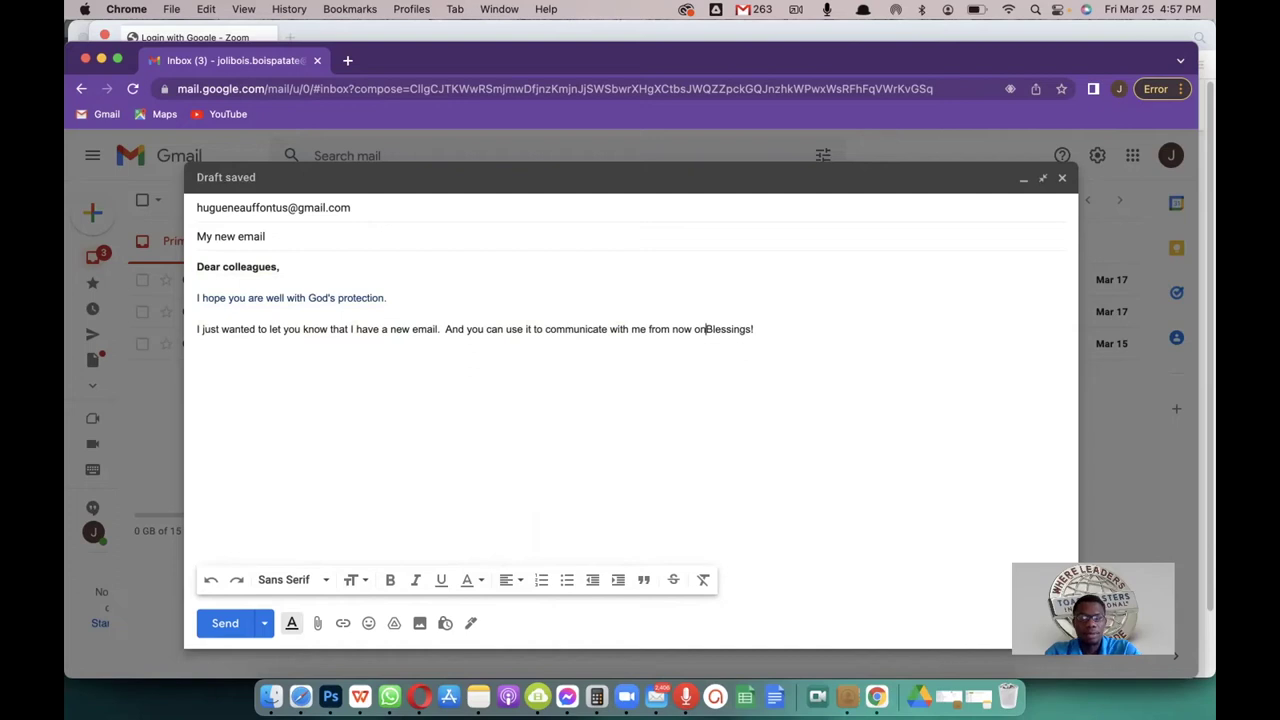
pyautogui.write('.')
pyautogui.press('Return')
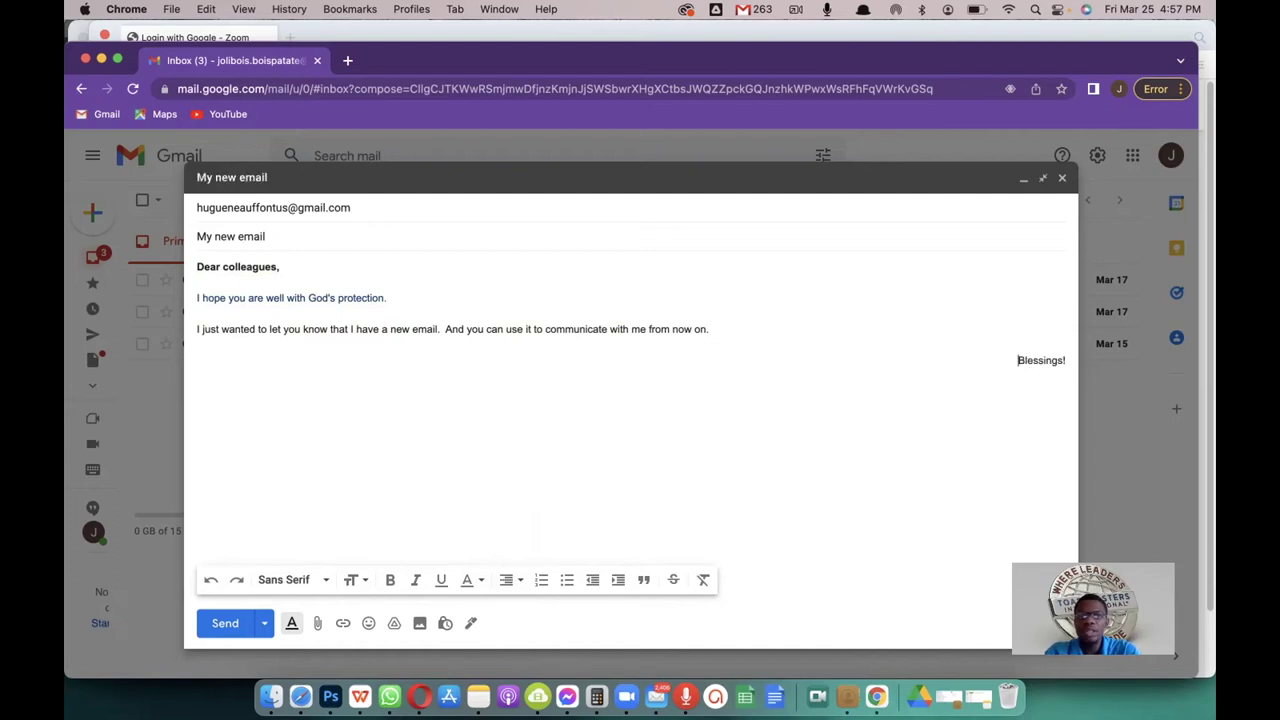
pyautogui.press('BackSpace')
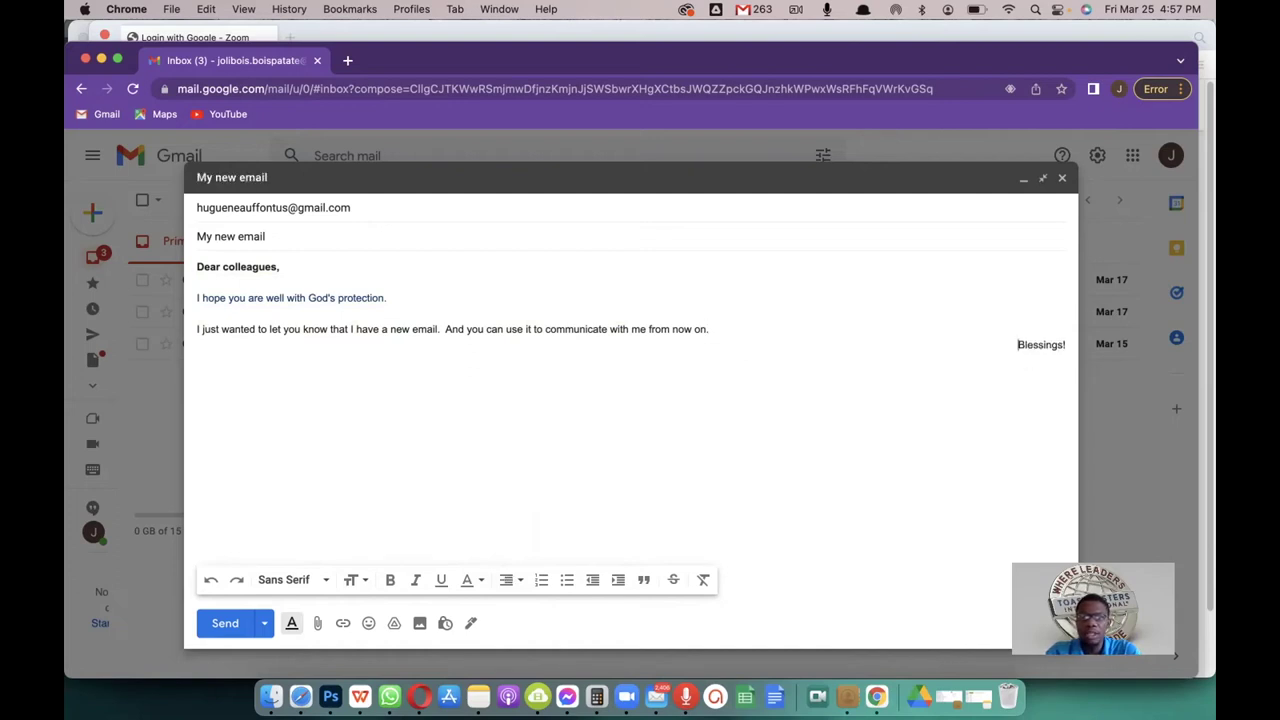
pyautogui.press('BackSpace')
pyautogui.press('Return')
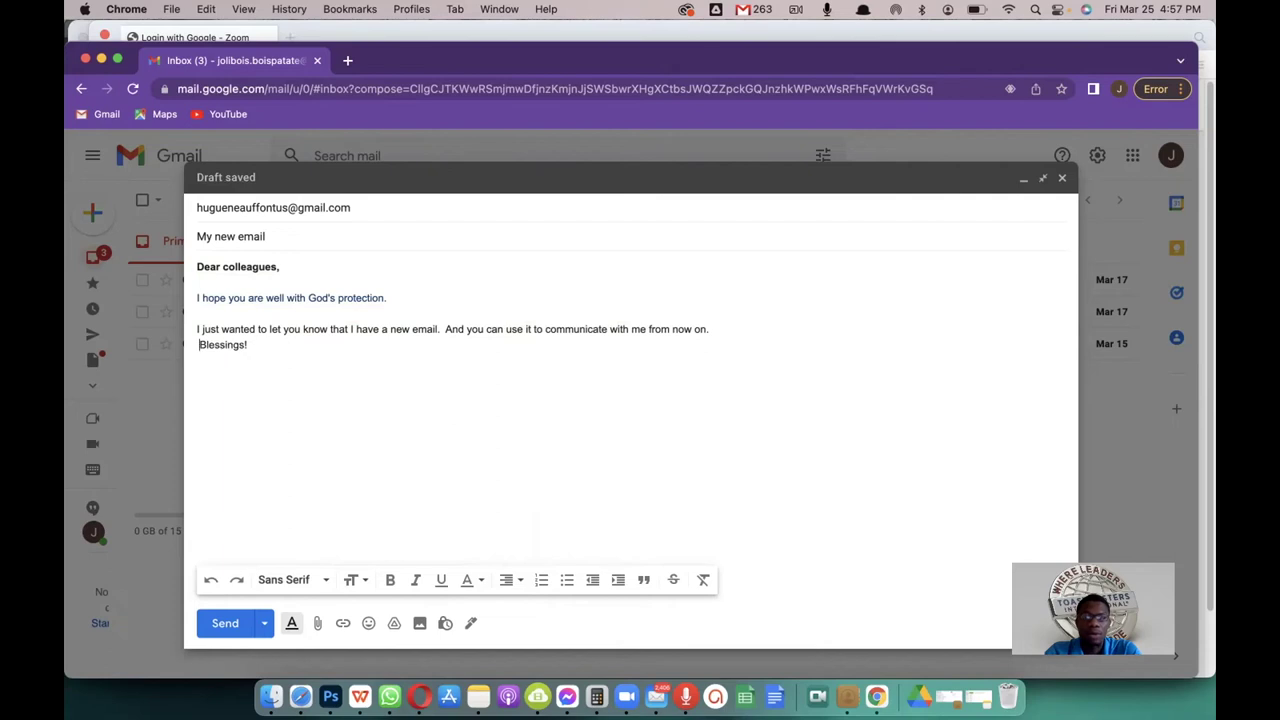
# Step: Center the Blessings! line, then rebreak it onto its own line under the sentence
pyautogui.click(510, 580)
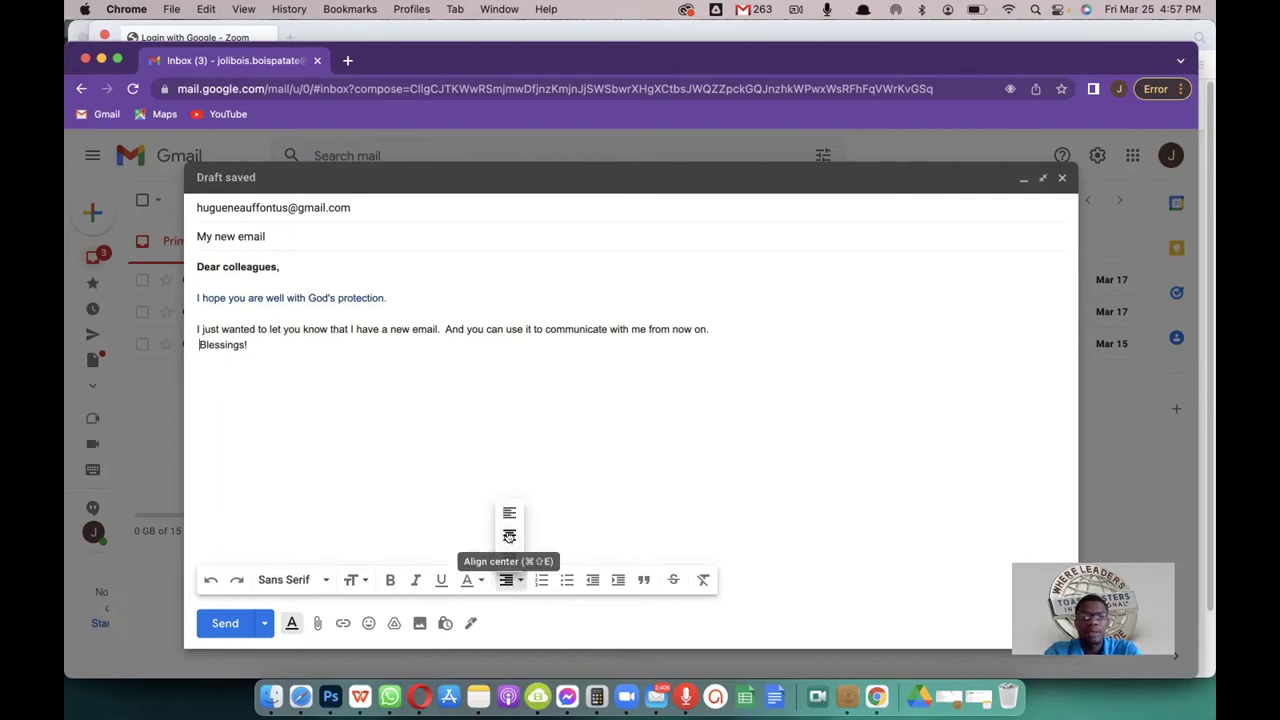
pyautogui.click(508, 536)
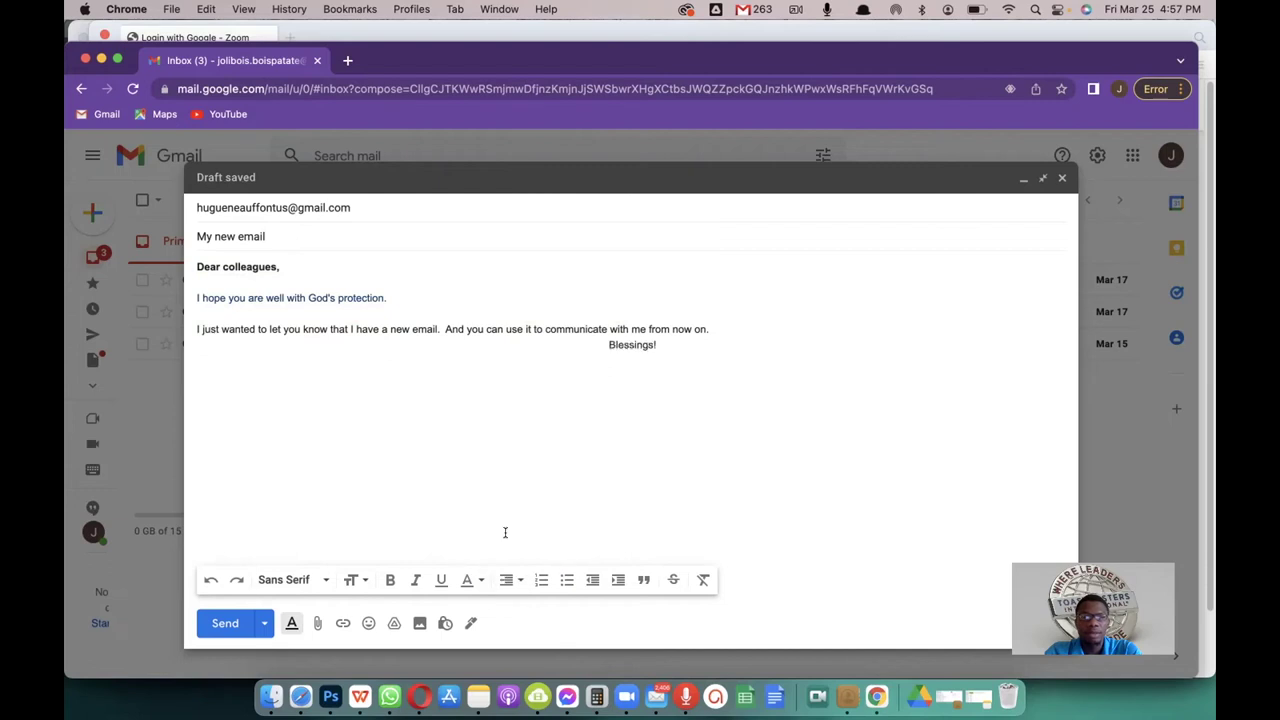
pyautogui.click(608, 345)
pyautogui.press('BackSpace')
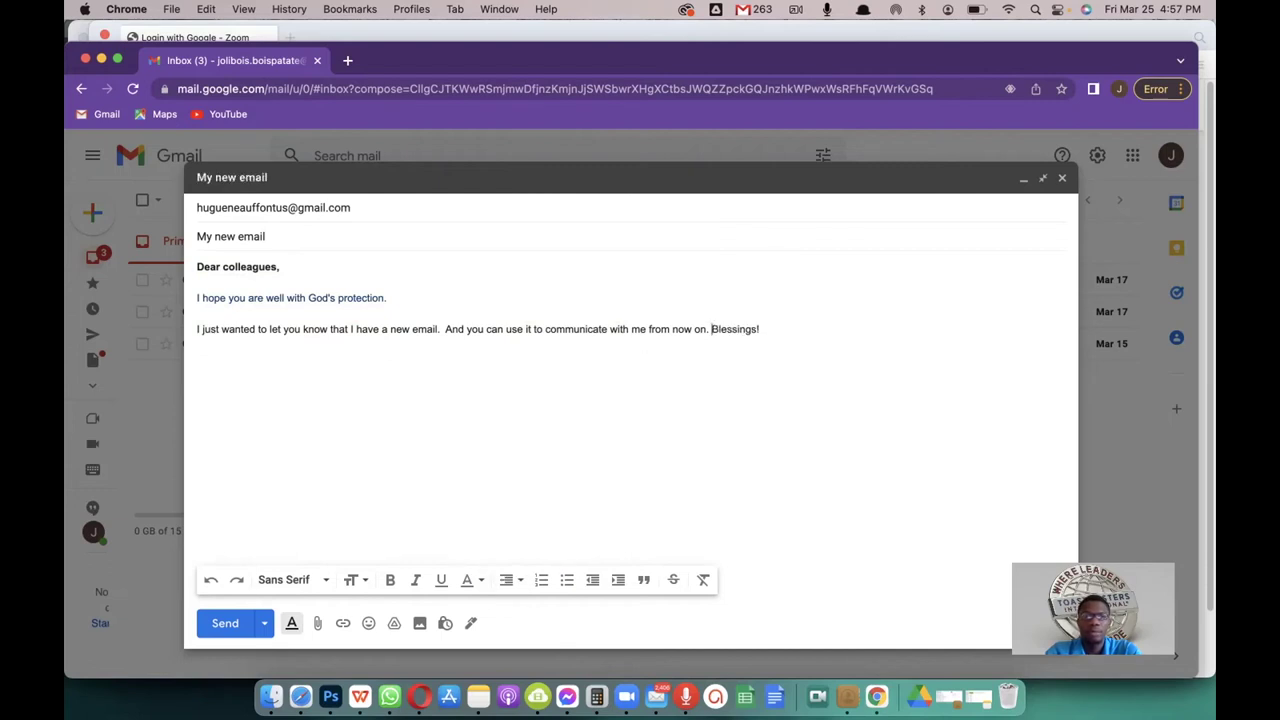
pyautogui.press('Return')
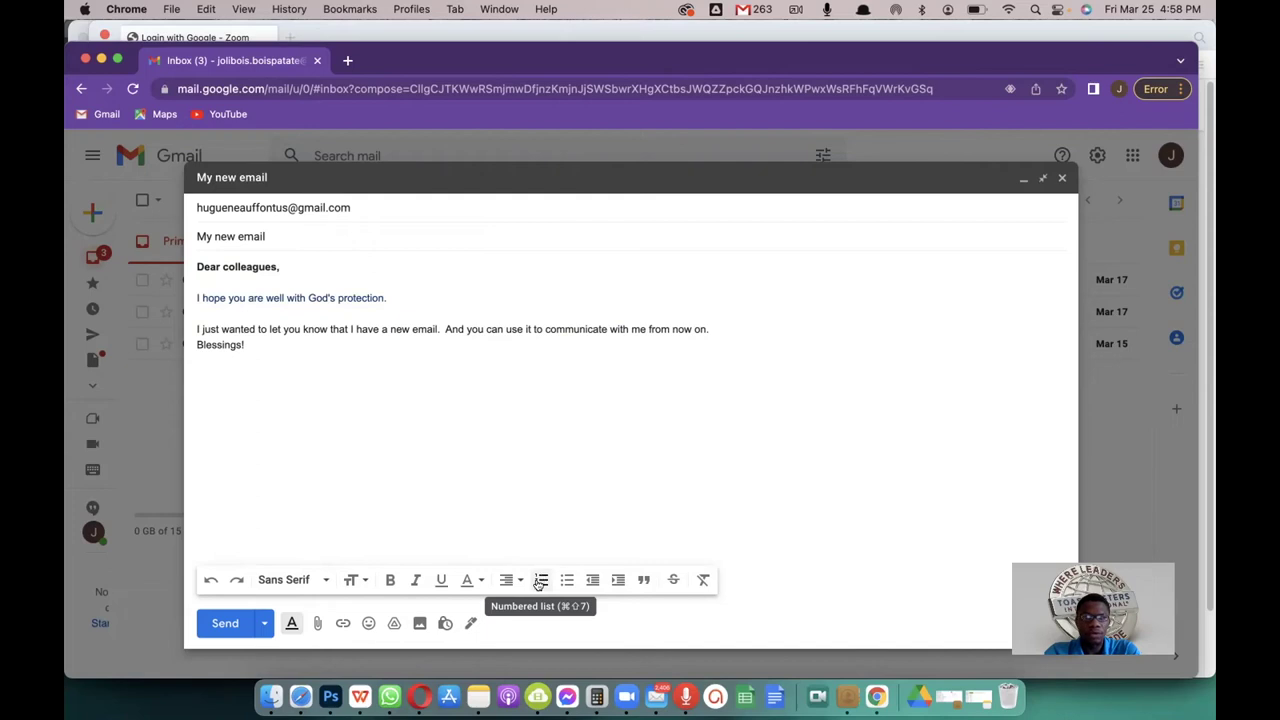
pyautogui.click(229, 367)
pyautogui.press('Return')
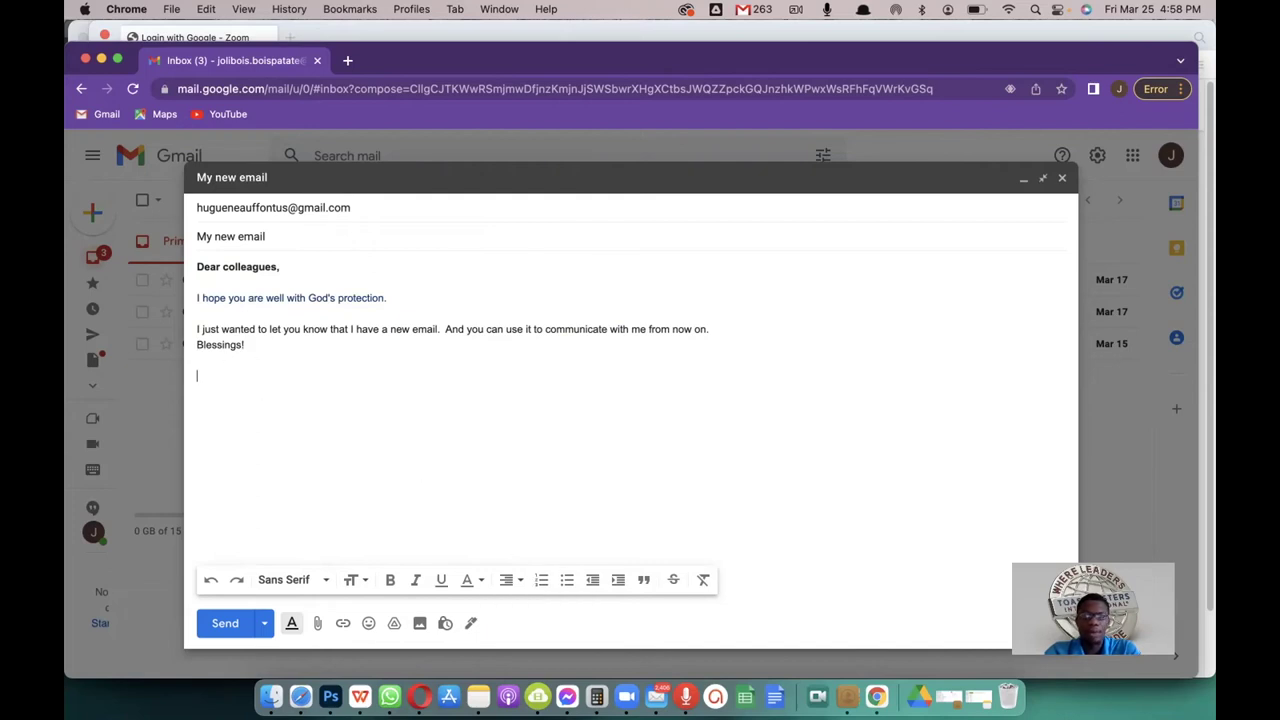
pyautogui.click(541, 580)
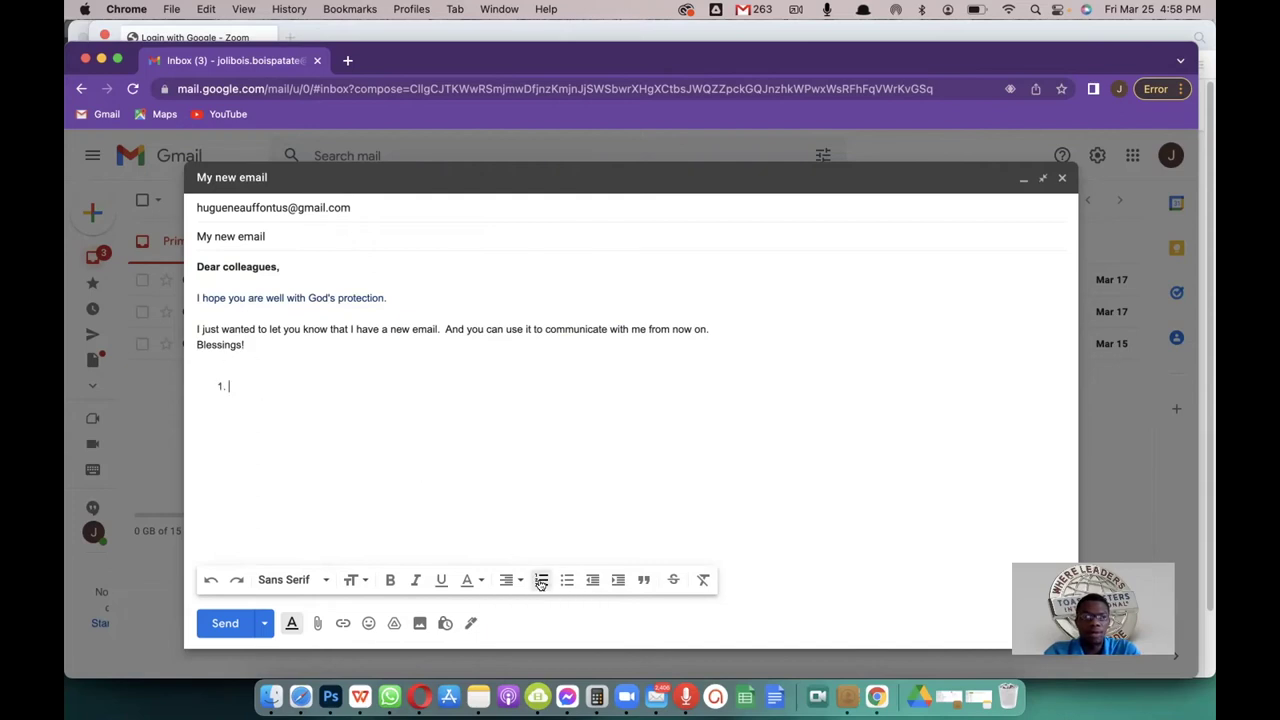
pyautogui.write('Go')
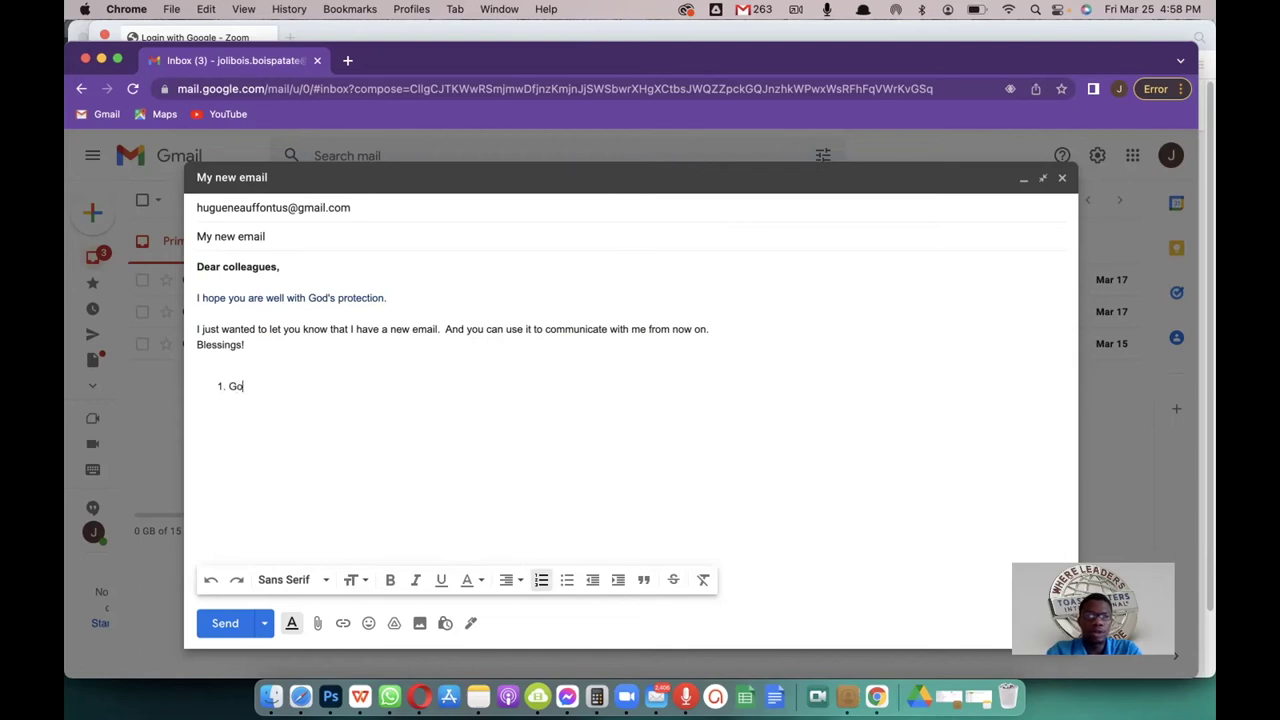
pyautogui.write('od')
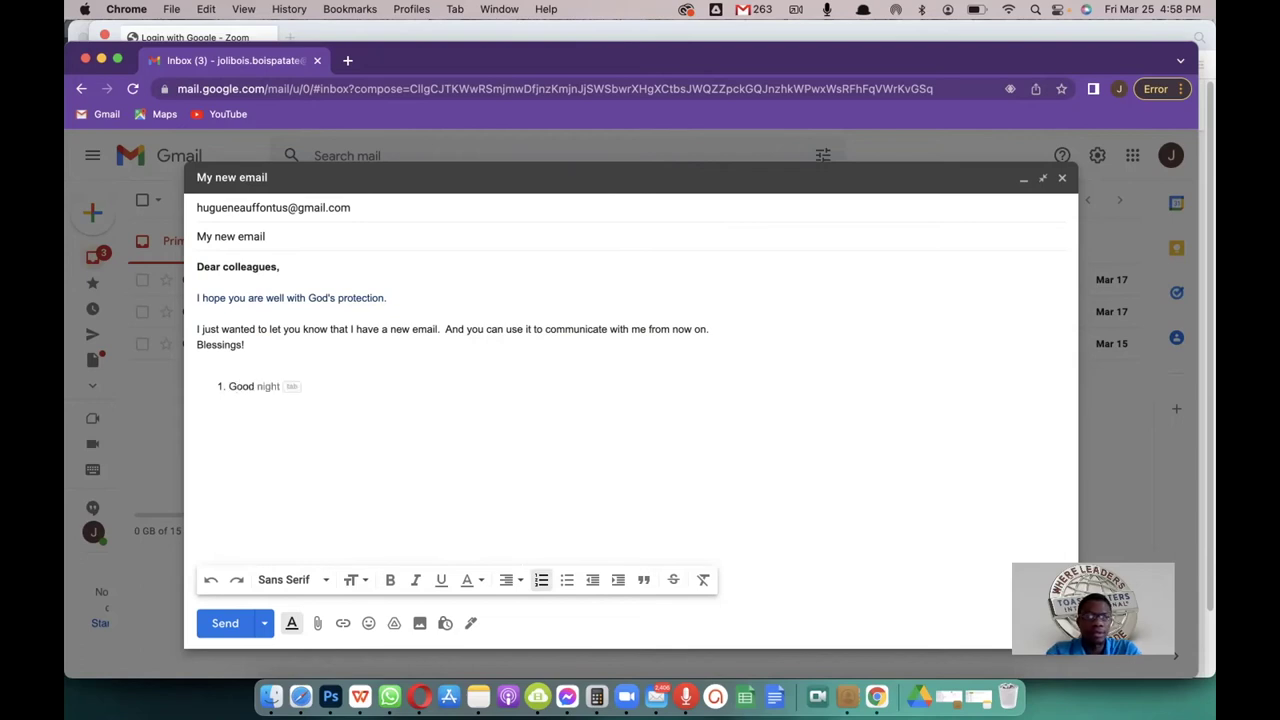
pyautogui.press('Tab')
pyautogui.press('Return')
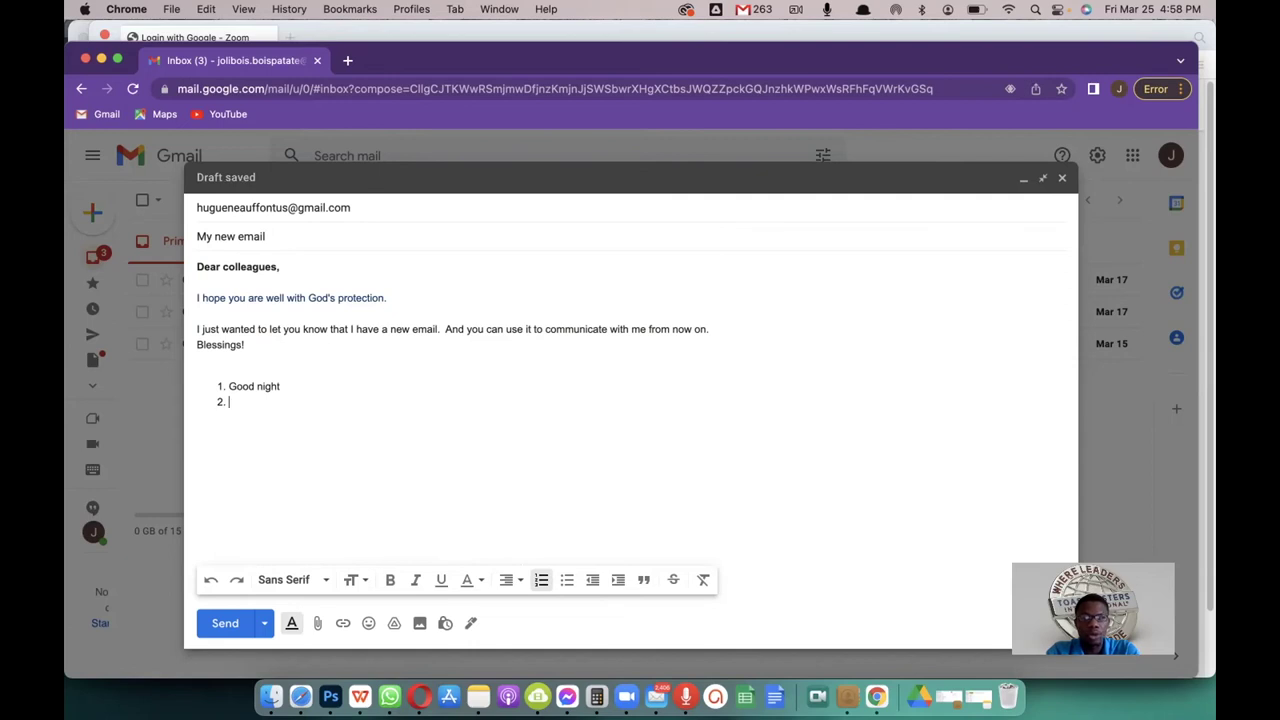
pyautogui.write('Good eve')
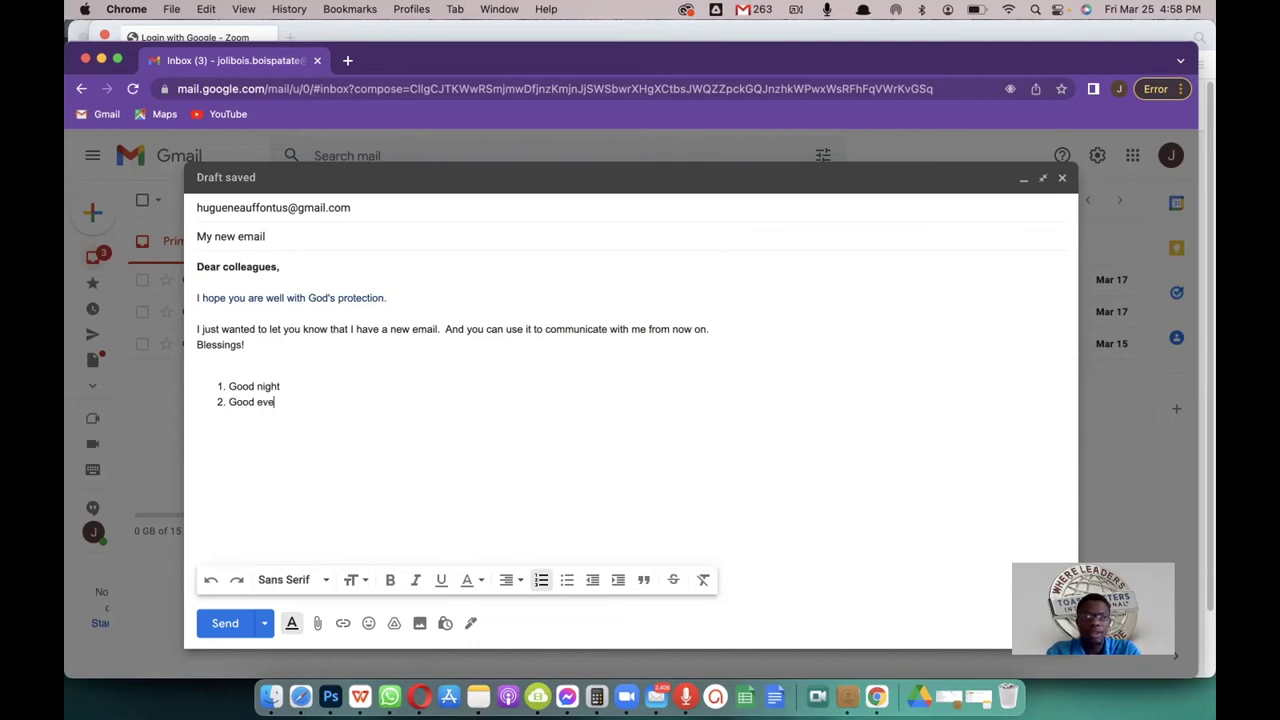
pyautogui.write('ning')
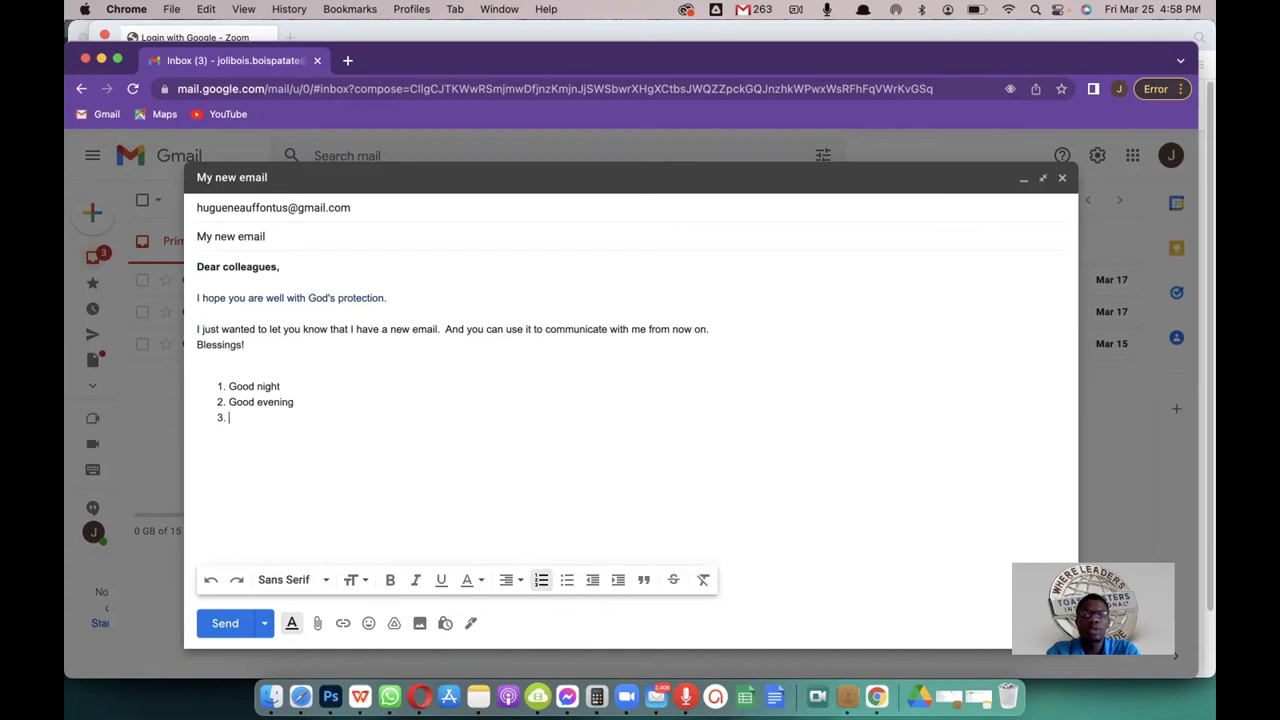
pyautogui.press('BackSpace')
pyautogui.press('BackSpace')
pyautogui.press('BackSpace')
pyautogui.press('BackSpace')
pyautogui.press('BackSpace')
pyautogui.press('BackSpace')
pyautogui.press('BackSpace')
pyautogui.press('BackSpace')
pyautogui.press('BackSpace')
pyautogui.press('BackSpace')
pyautogui.press('BackSpace')
pyautogui.press('BackSpace')
pyautogui.press('BackSpace')
pyautogui.press('BackSpace')
pyautogui.press('BackSpace')
pyautogui.press('BackSpace')
pyautogui.press('BackSpace')
pyautogui.press('BackSpace')
pyautogui.press('BackSpace')
pyautogui.press('BackSpace')
pyautogui.press('BackSpace')
pyautogui.press('BackSpace')
pyautogui.press('BackSpace')
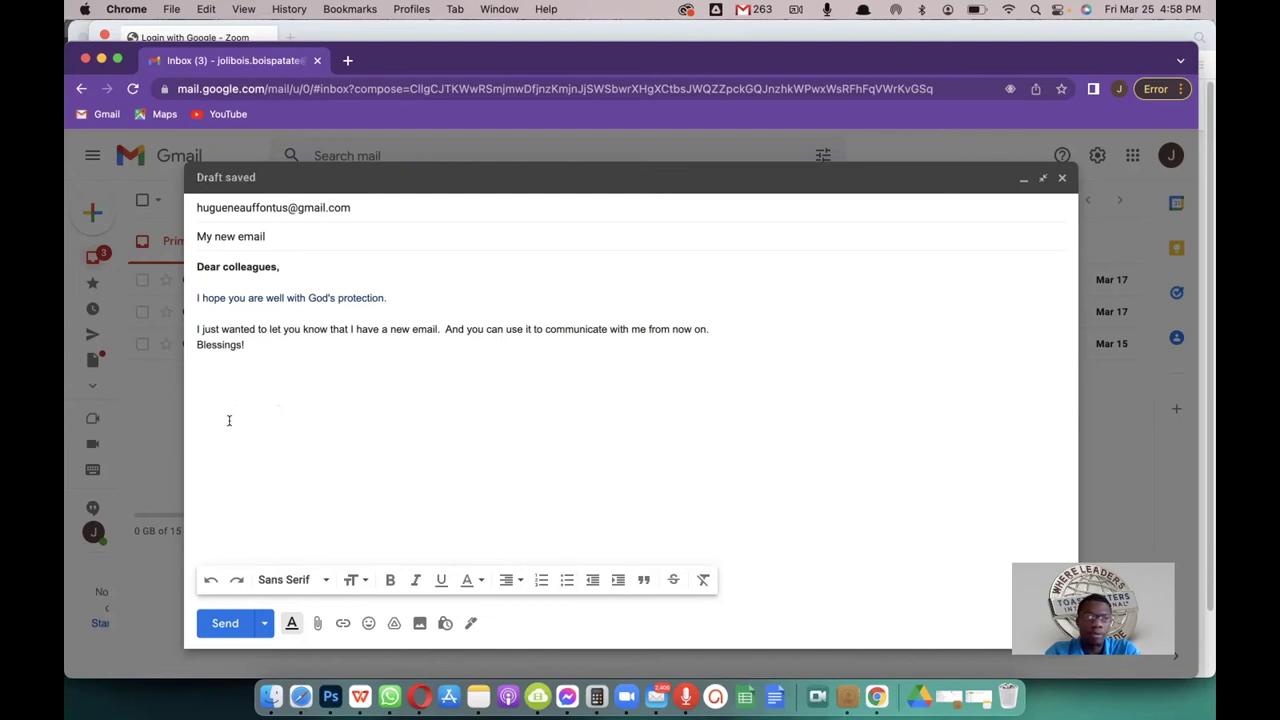
# Step: Add bullets 'Good night', 'Good evening' and 'Good by', then end the list
pyautogui.click(566, 579)
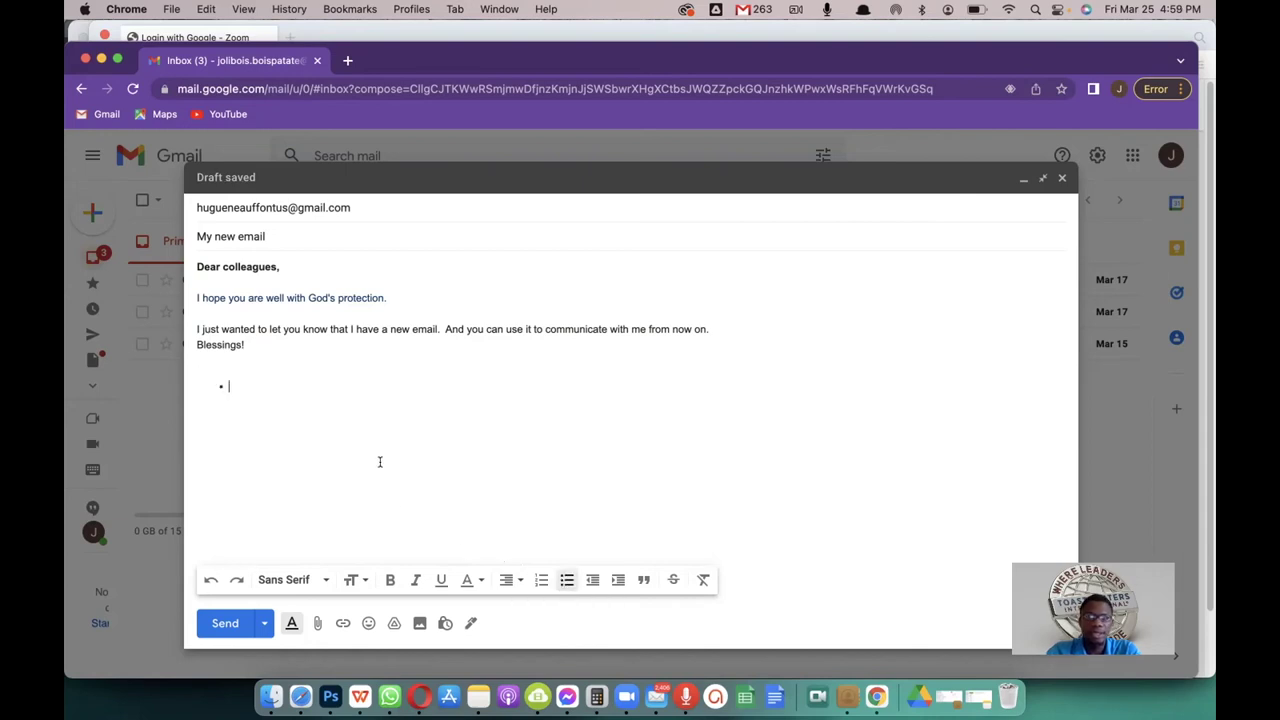
pyautogui.write('Good night')
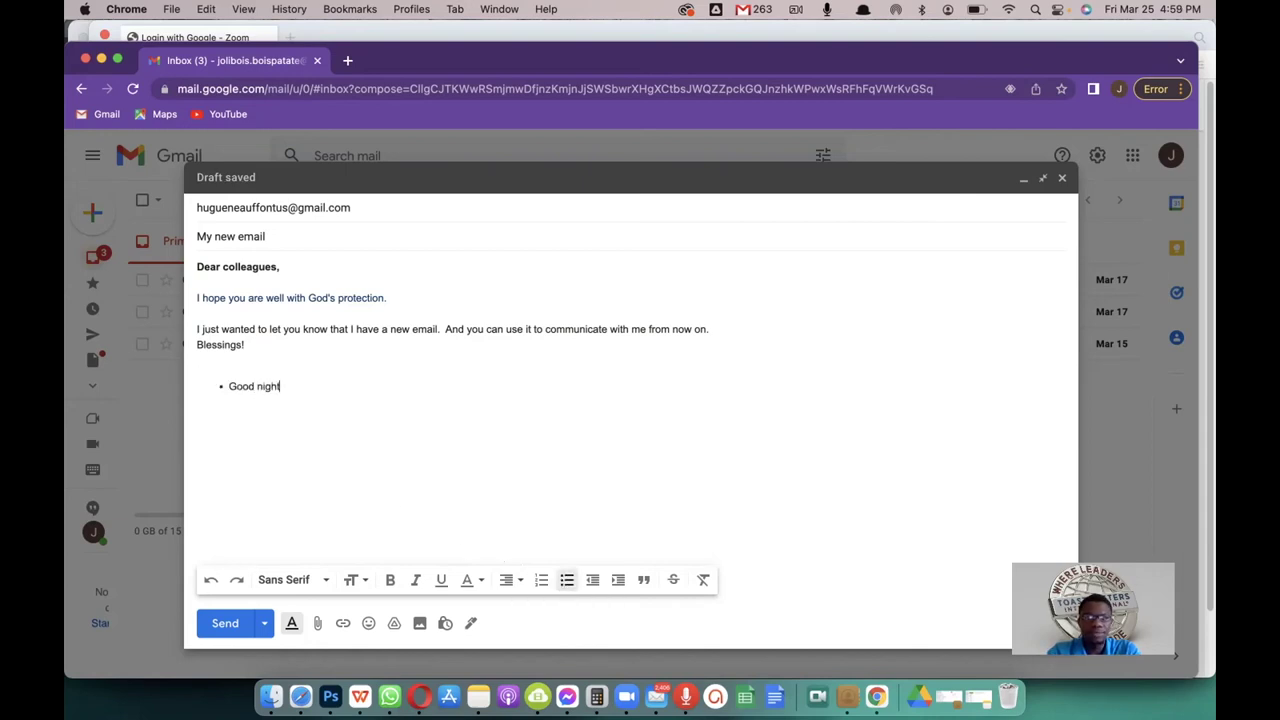
pyautogui.write('Good ')
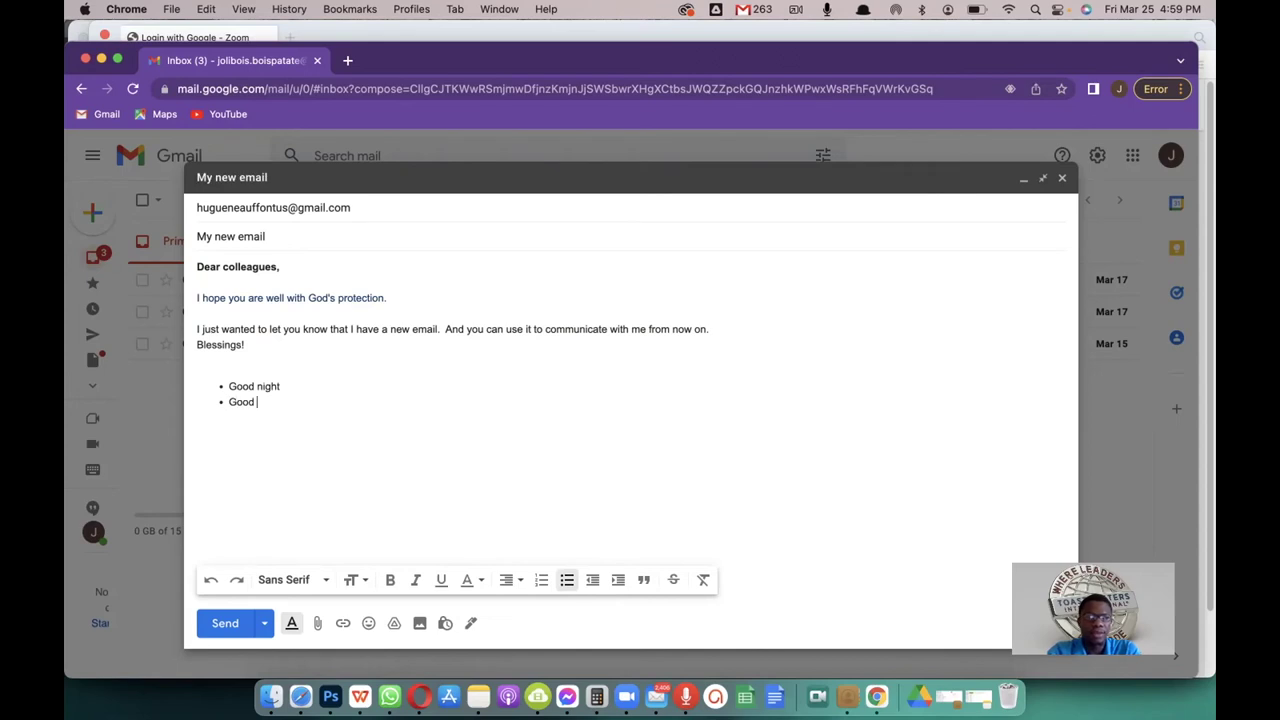
pyautogui.write('evenning')
pyautogui.press('Return')
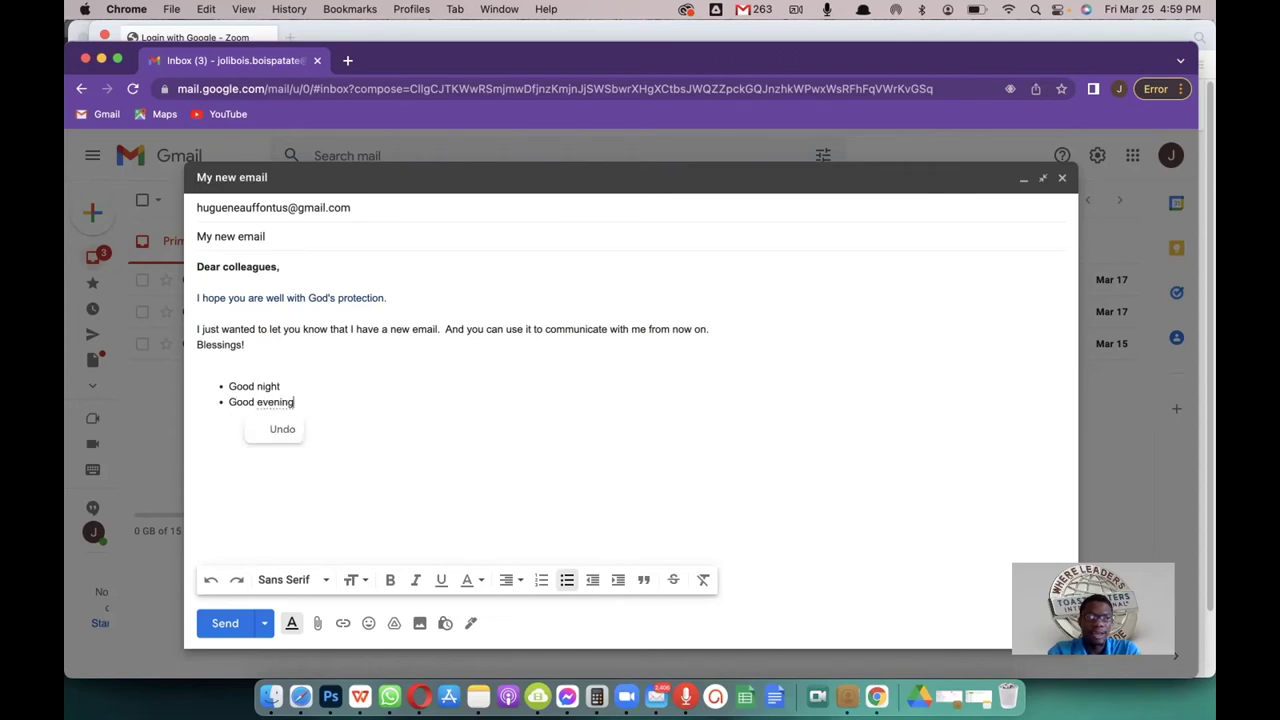
pyautogui.write('Good E')
pyautogui.press('BackSpace')
pyautogui.press('BackSpace')
pyautogui.press('BackSpace')
pyautogui.press('BackSpace')
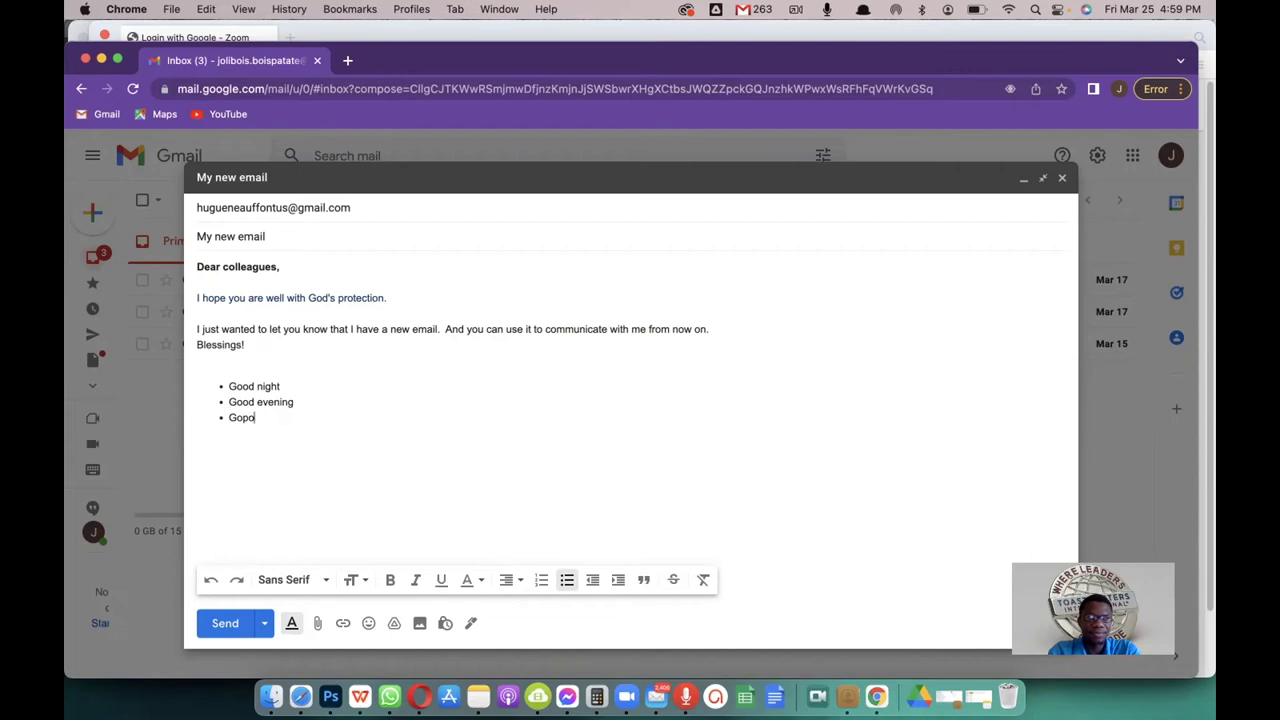
pyautogui.write('od by')
pyautogui.click(566, 580)
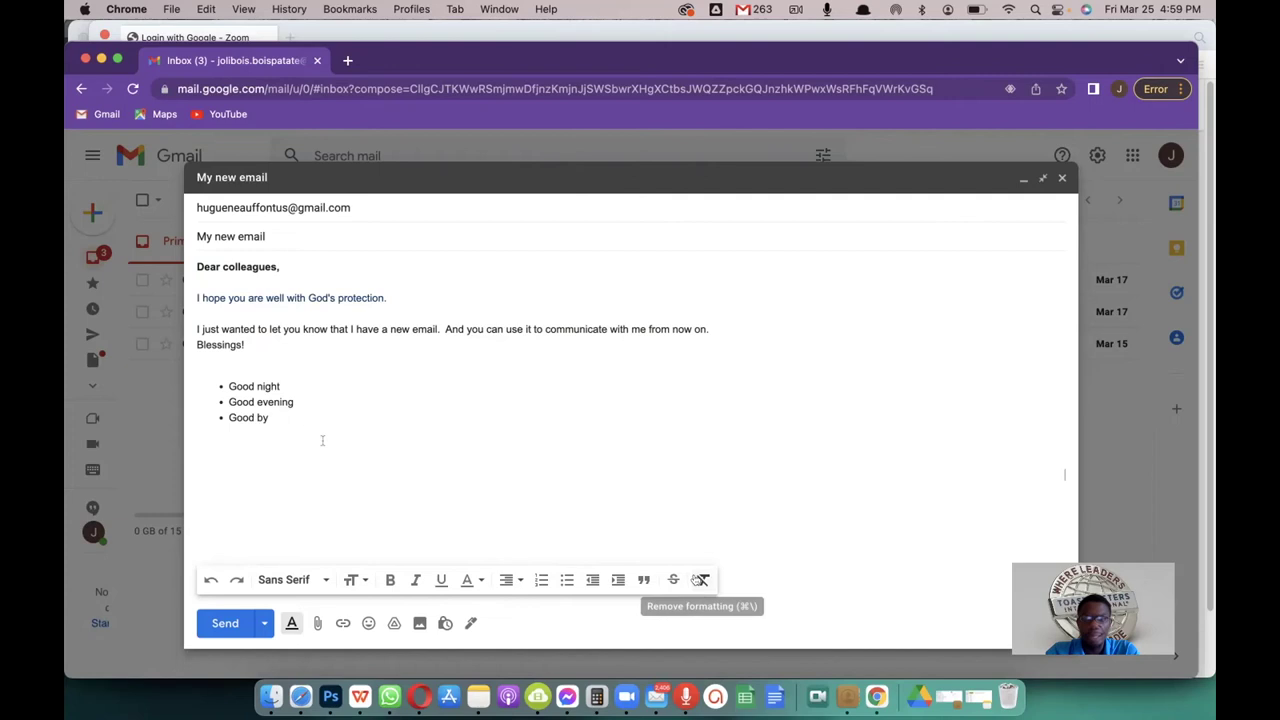
pyautogui.moveTo(272, 419); pyautogui.dragTo(214, 410)
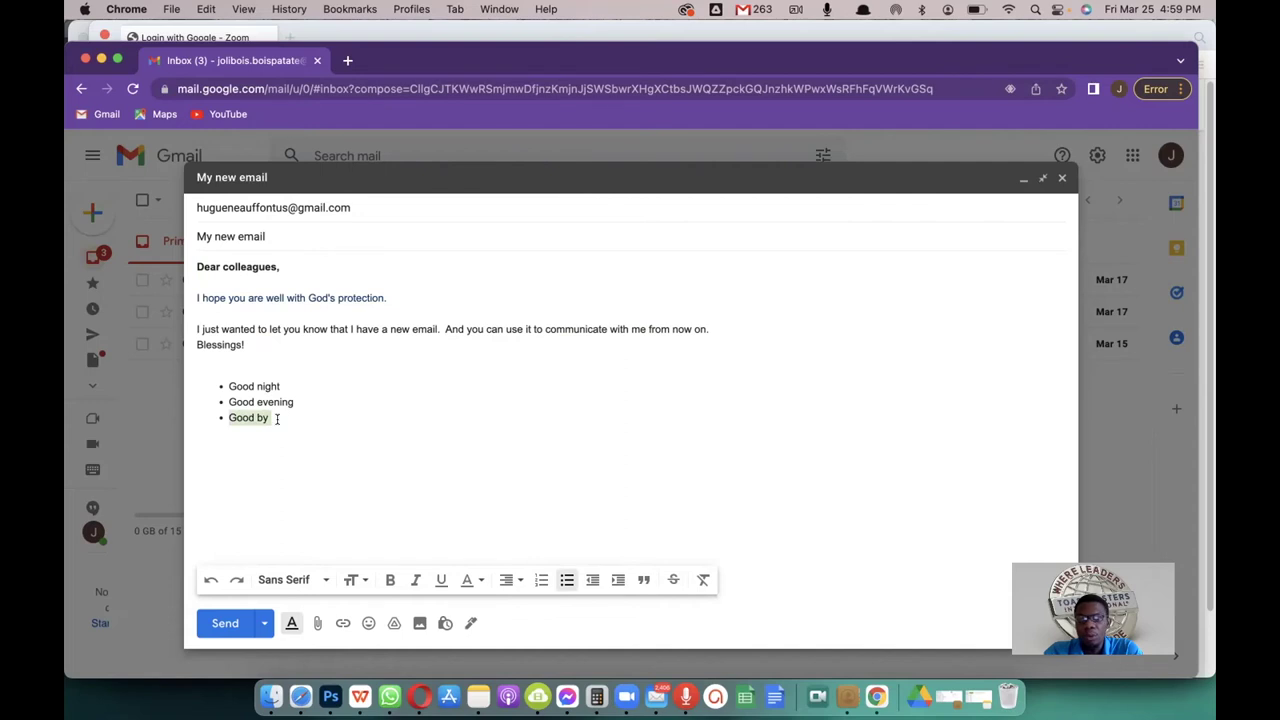
pyautogui.click(270, 418)
pyautogui.moveTo(270, 418); pyautogui.dragTo(224, 418)
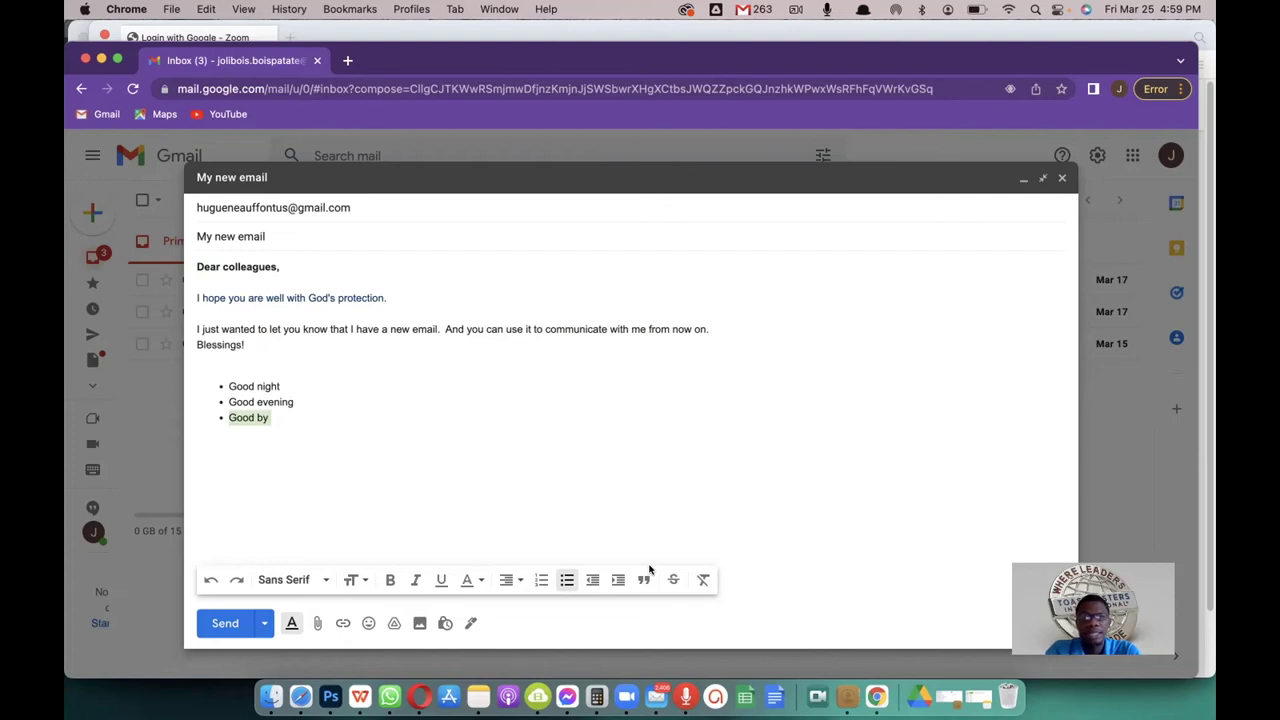
pyautogui.click(673, 579)
pyautogui.click(348, 416)
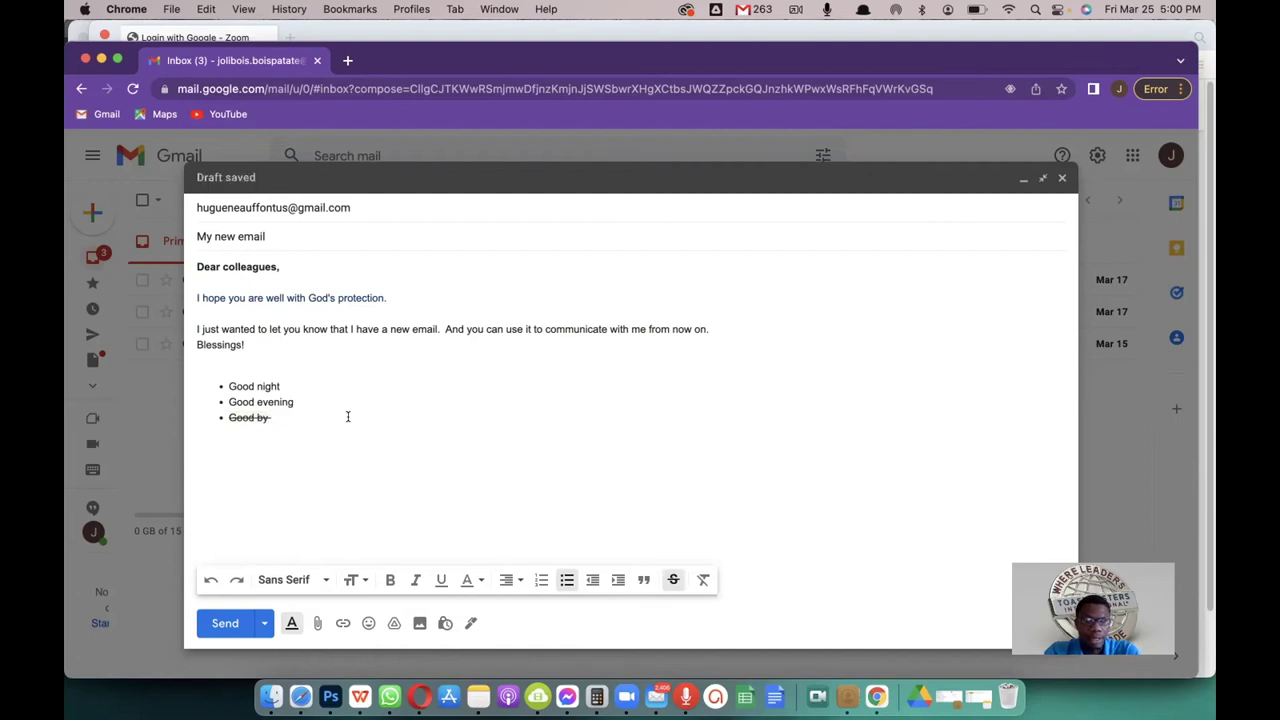
pyautogui.click(671, 578)
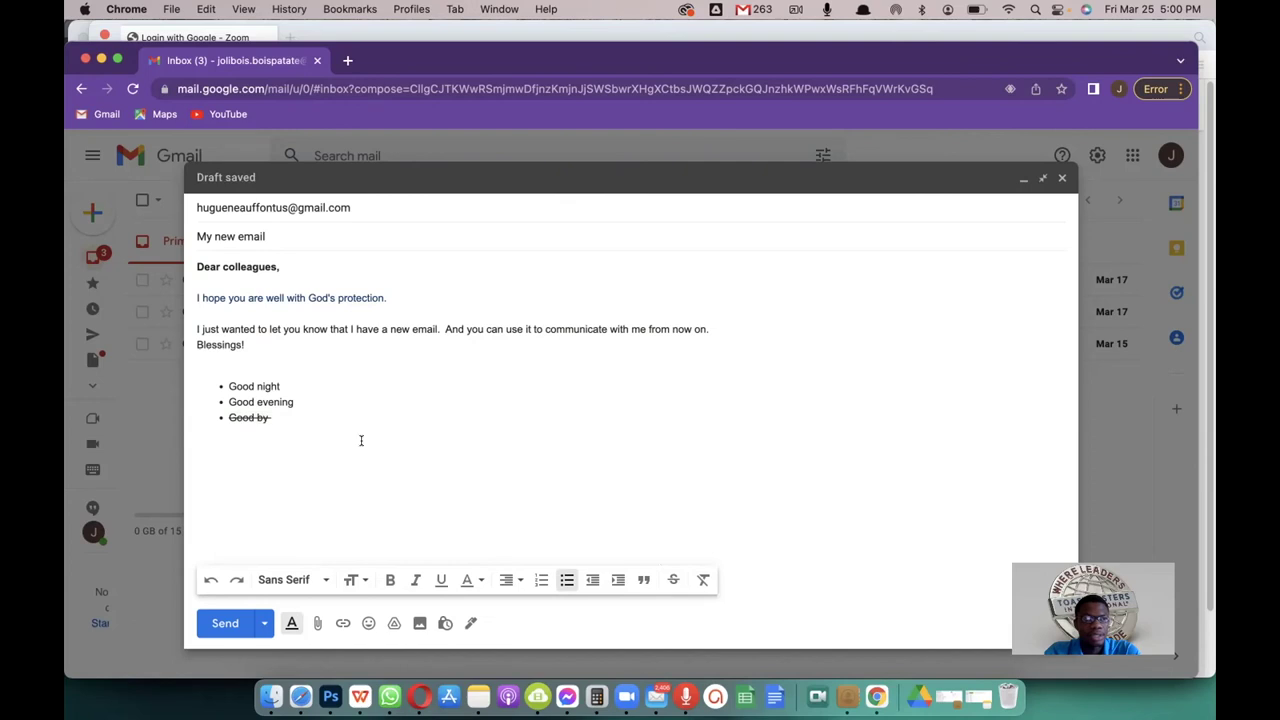
pyautogui.tripleClick(249, 418)
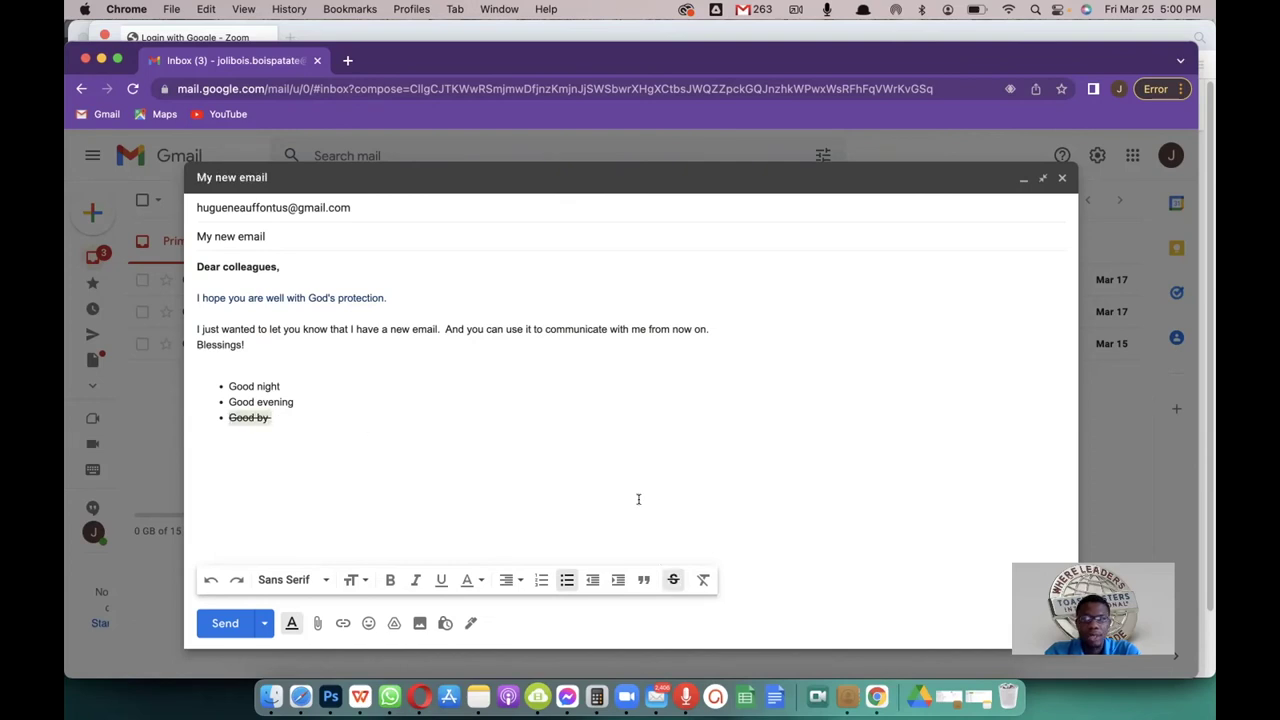
pyautogui.click(672, 580)
pyautogui.click(299, 420)
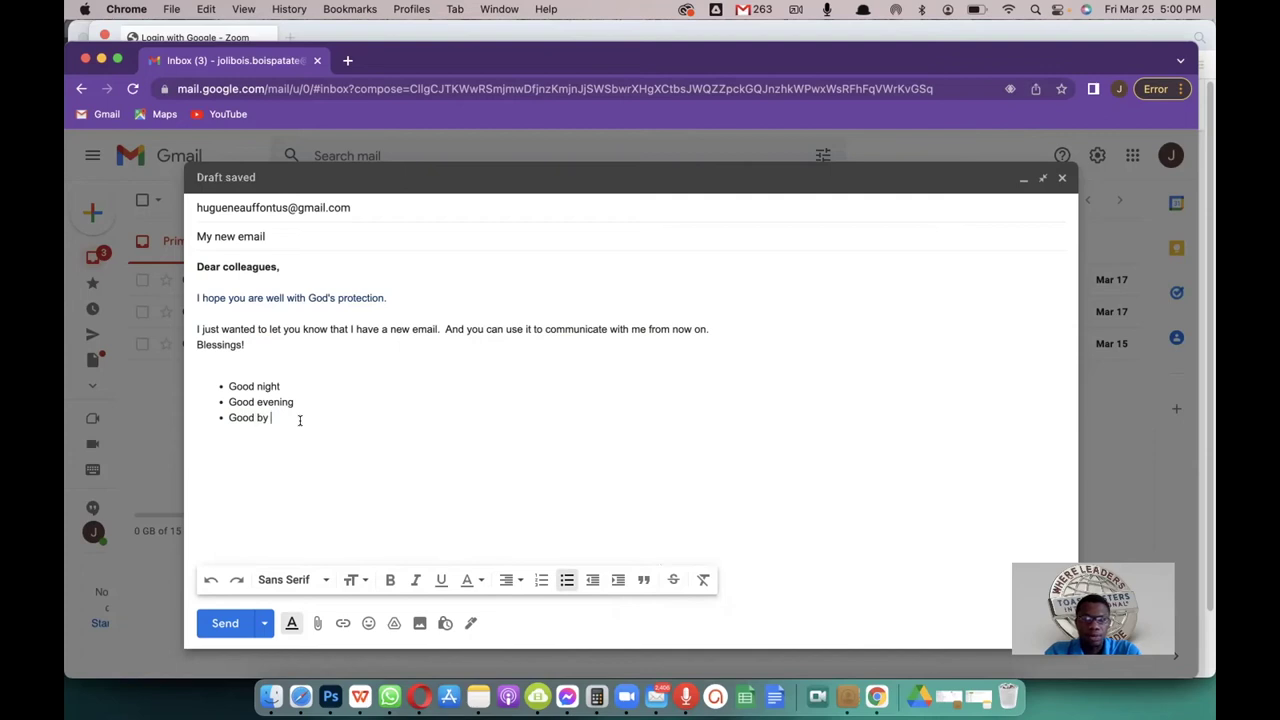
pyautogui.hotkey('shift', 'Up')
pyautogui.hotkey('shift', 'Up')
pyautogui.press('super+shift+Left')
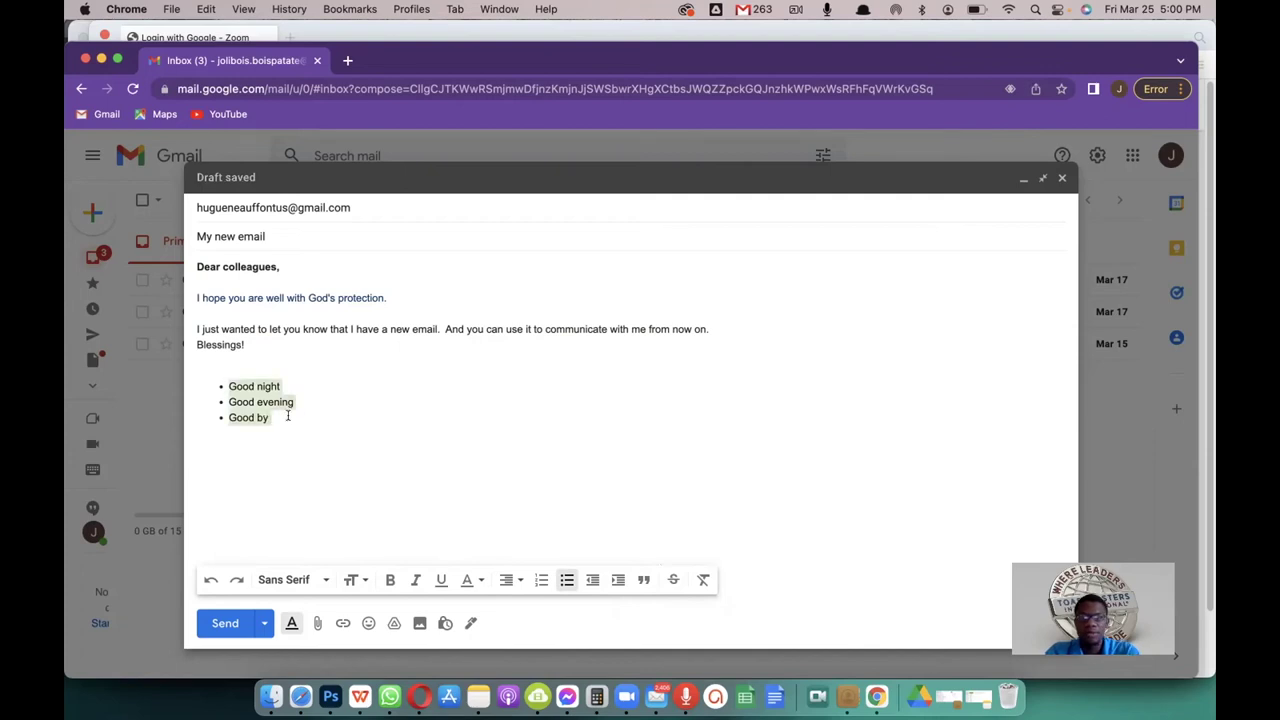
pyautogui.click(288, 418)
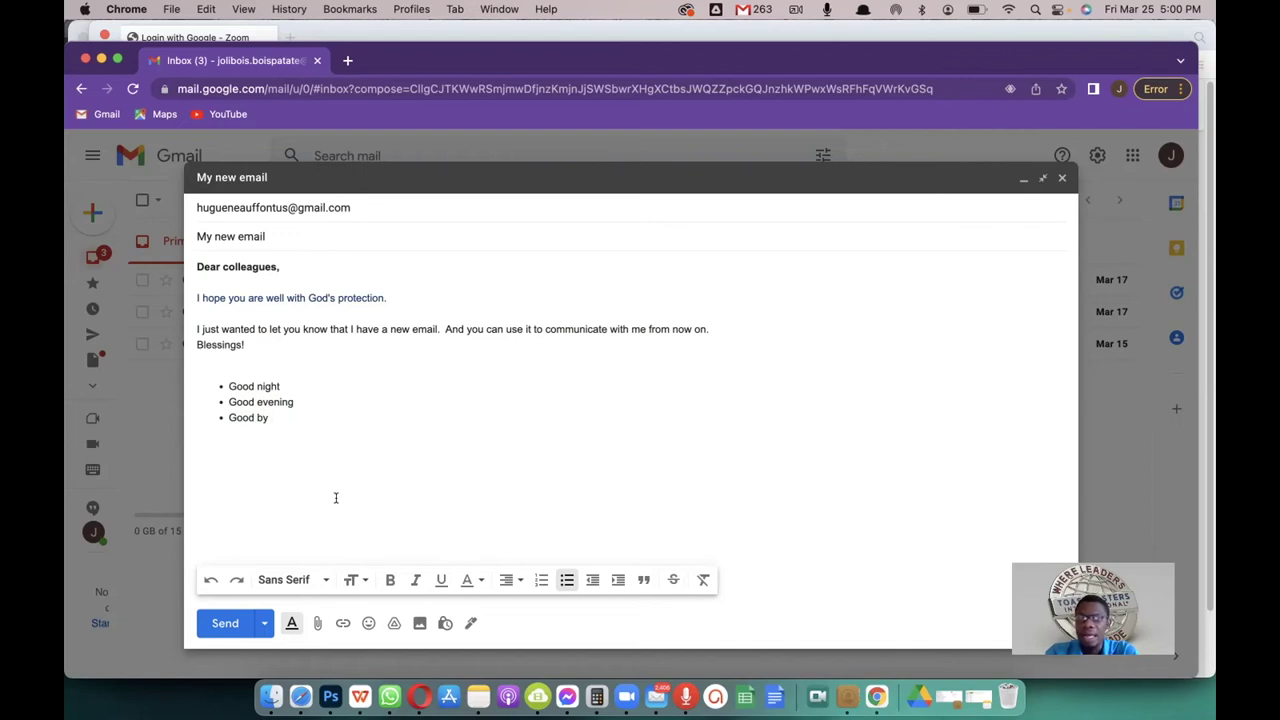
# Step: Toggle the formatting toolbar off and back on, then bring up the Attach files picker
pyautogui.click(291, 624)
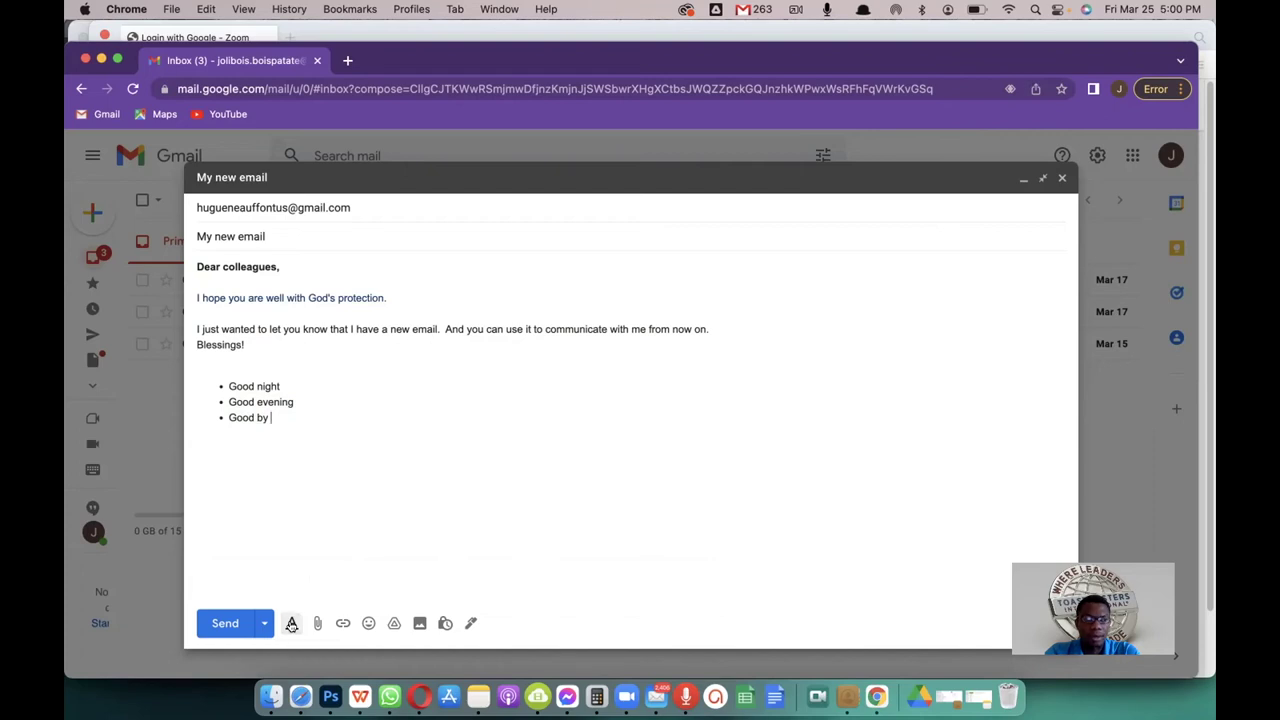
pyautogui.click(291, 624)
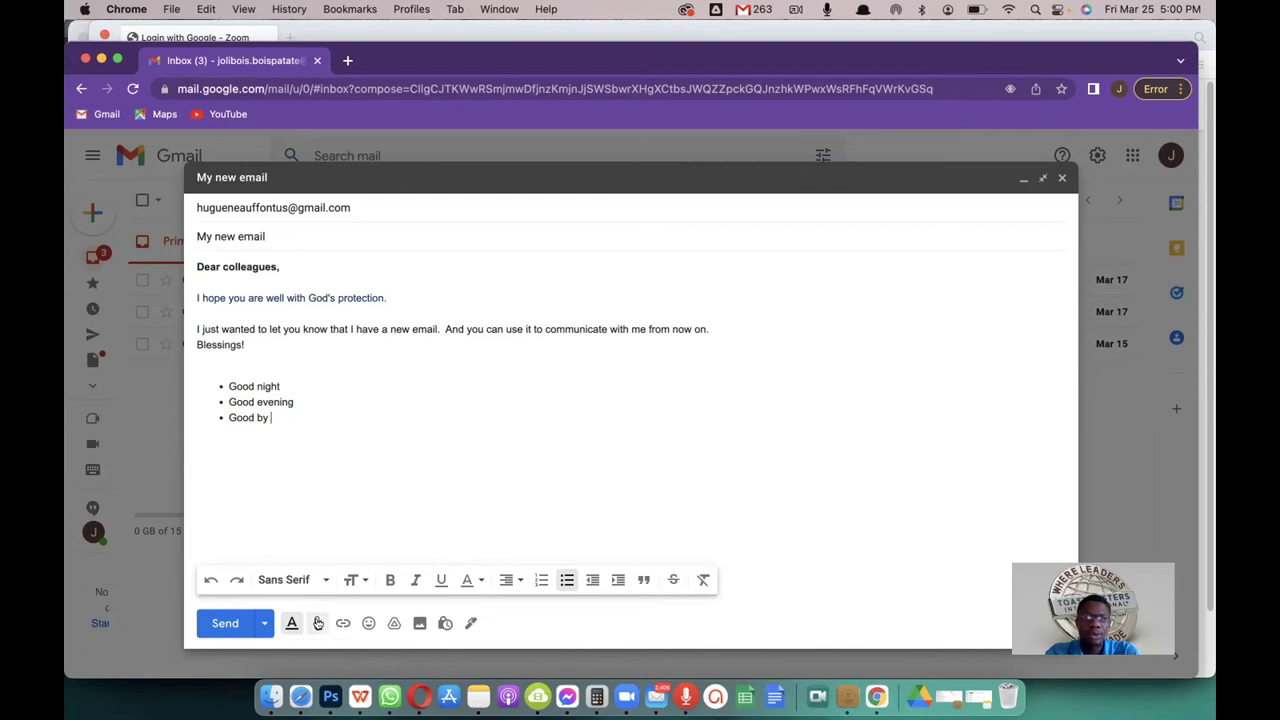
pyautogui.click(317, 623)
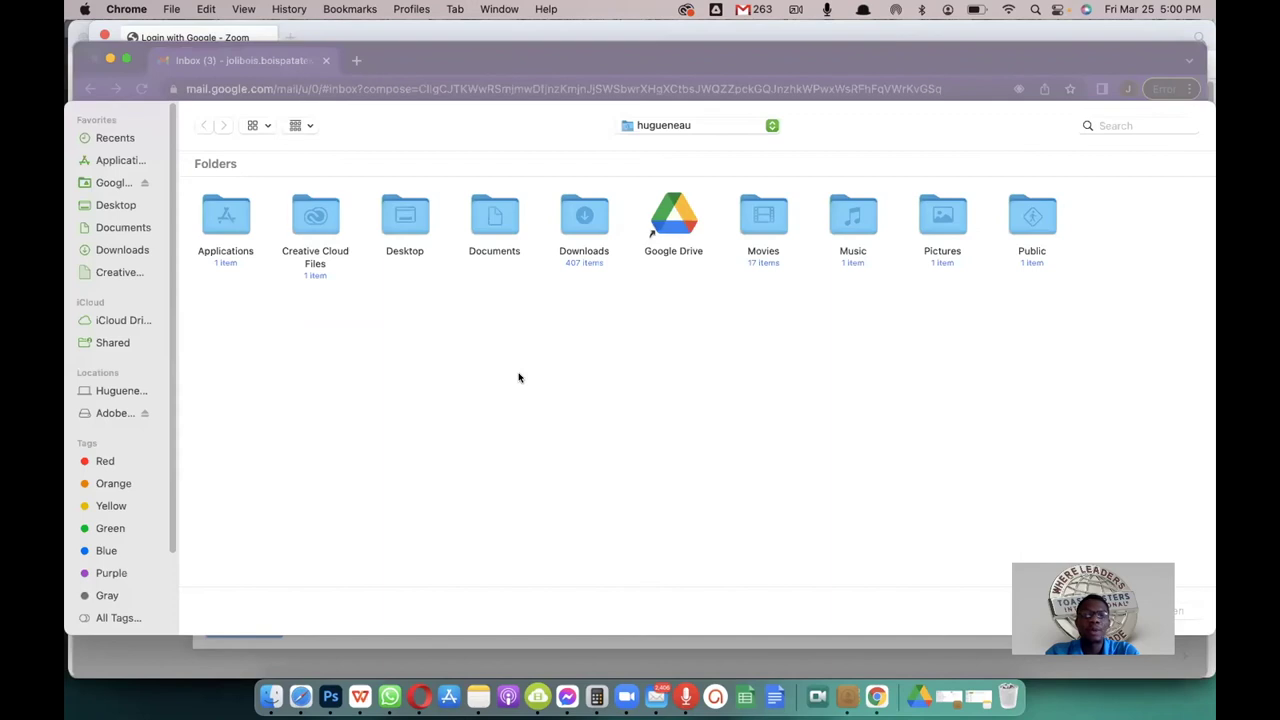
# Step: Attach the dated PNG photo from the Documents folder to the draft
pyautogui.click(120, 231)
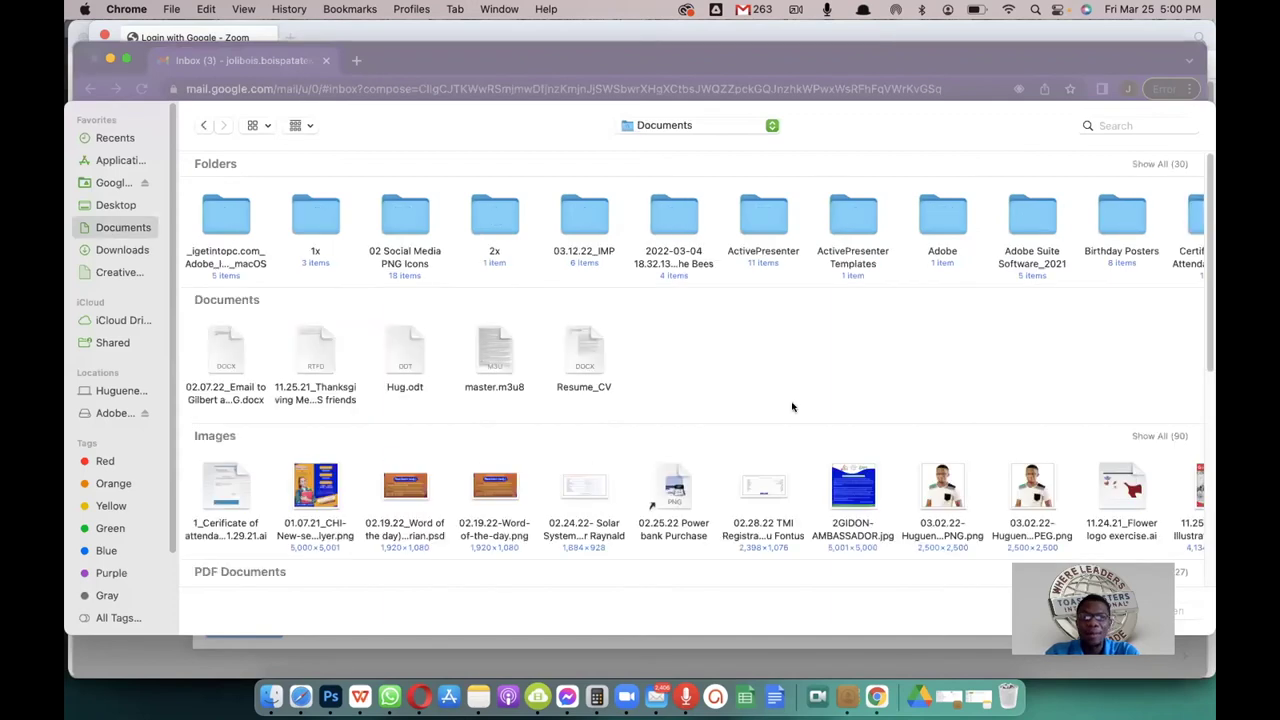
pyautogui.click(1035, 490)
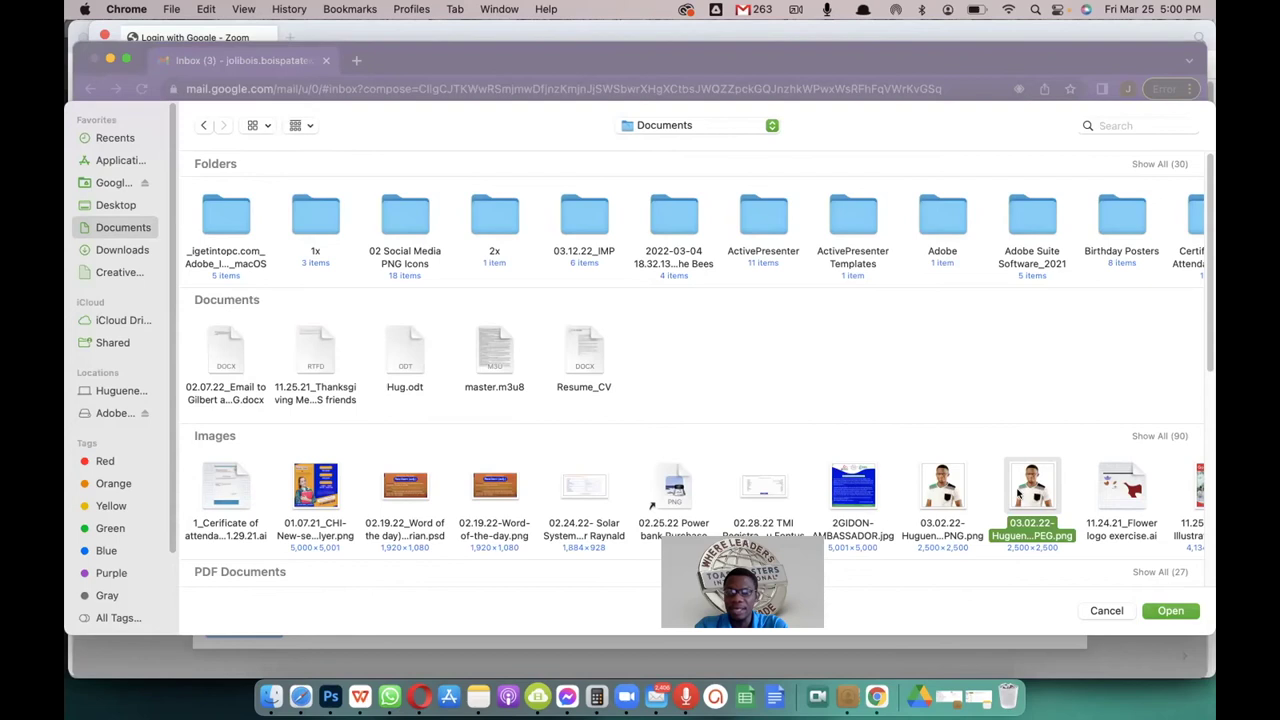
pyautogui.click(1171, 611)
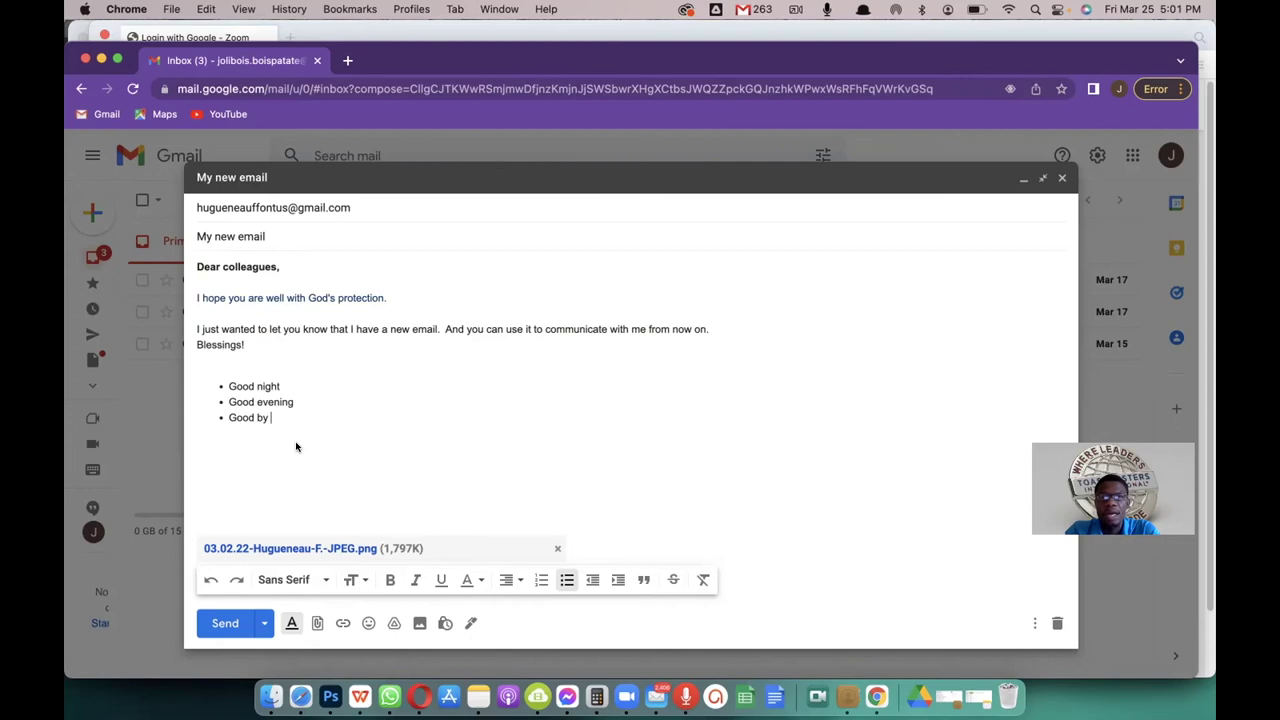
# Step: In a new tab, search Google for 'bcg', then 'wordreference', and open WordReference.com
pyautogui.click(346, 62)
pyautogui.write('b')
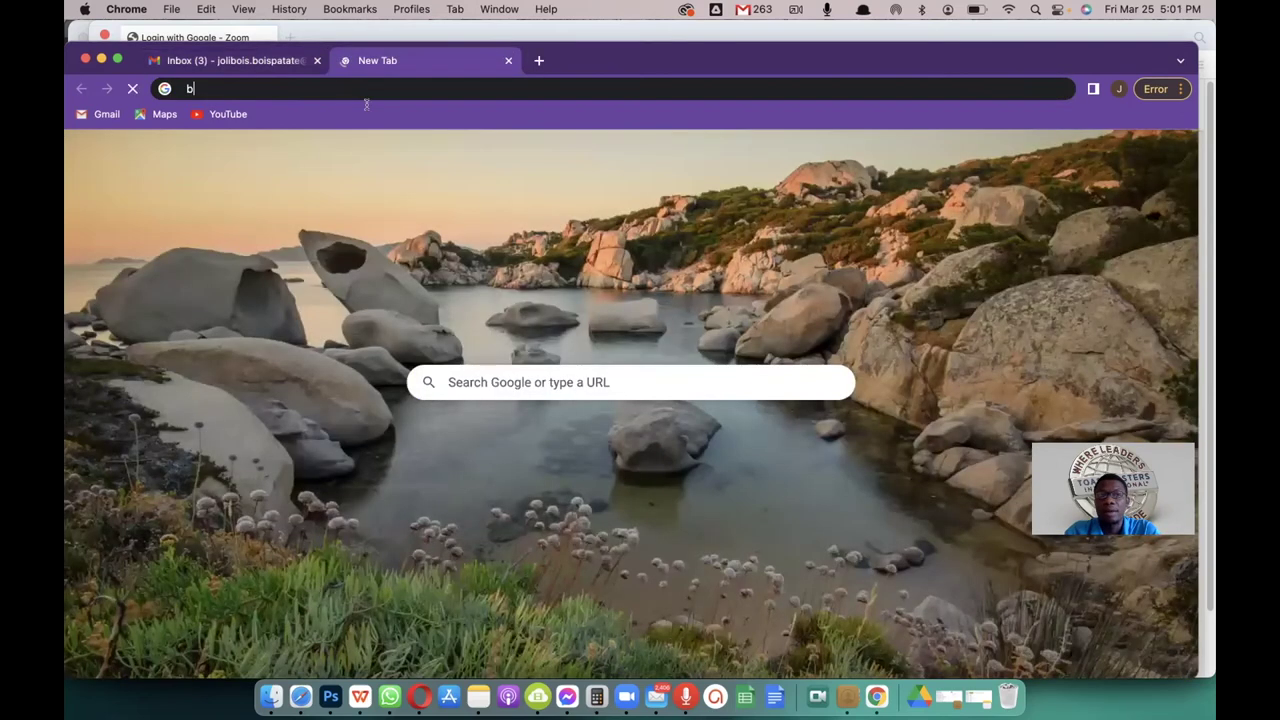
pyautogui.write('cg')
pyautogui.press('Return')
pyautogui.press('BackSpace')
pyautogui.press('BackSpace')
pyautogui.press('BackSpace')
pyautogui.write('w')
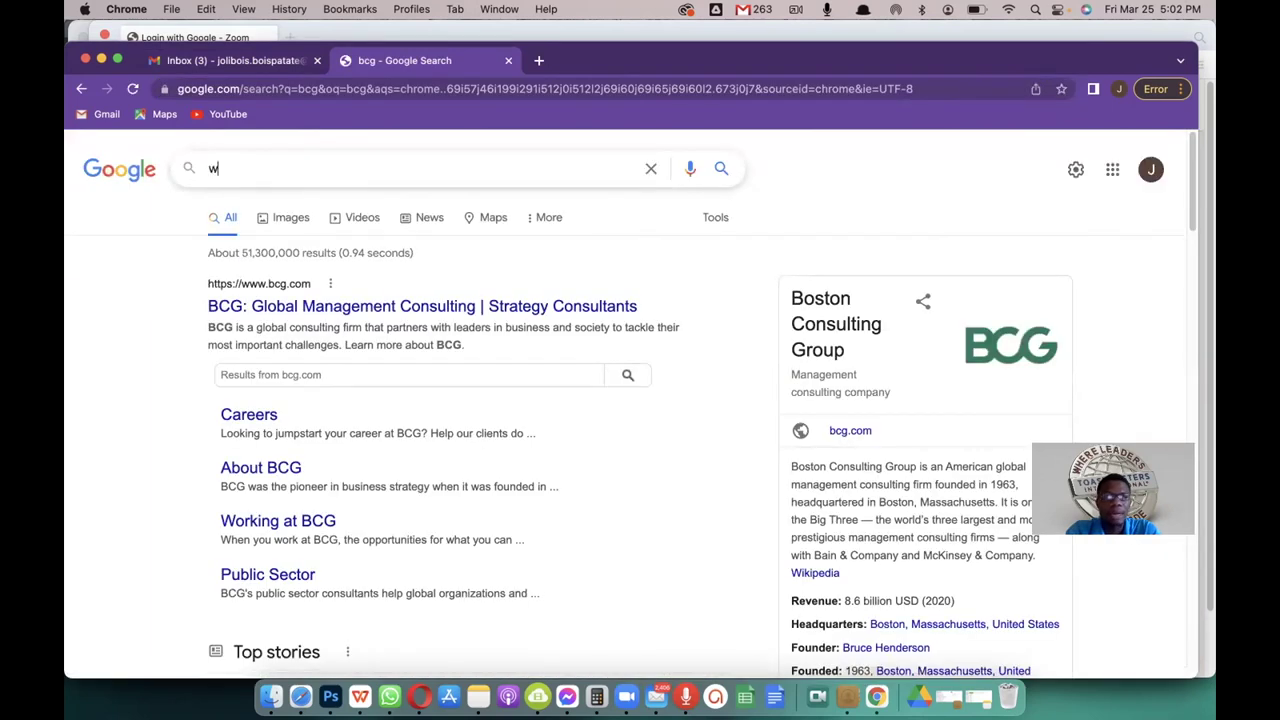
pyautogui.write('ord')
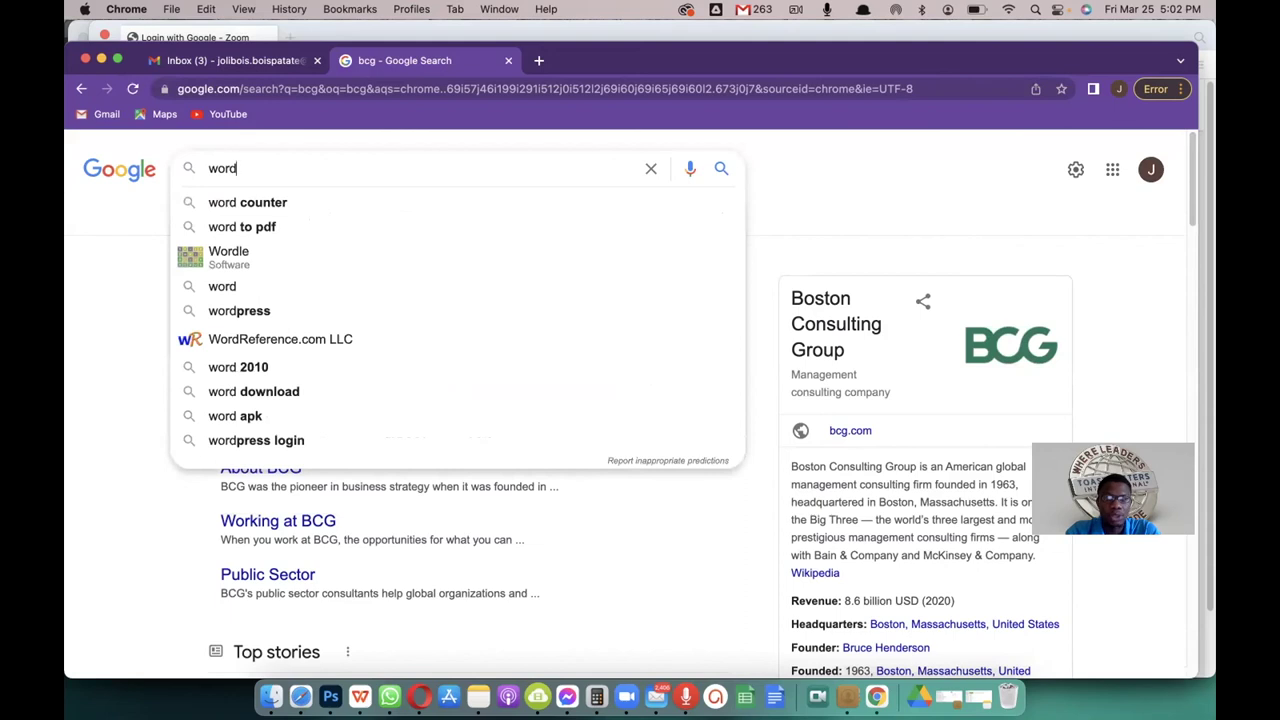
pyautogui.write('reference')
pyautogui.press('Return')
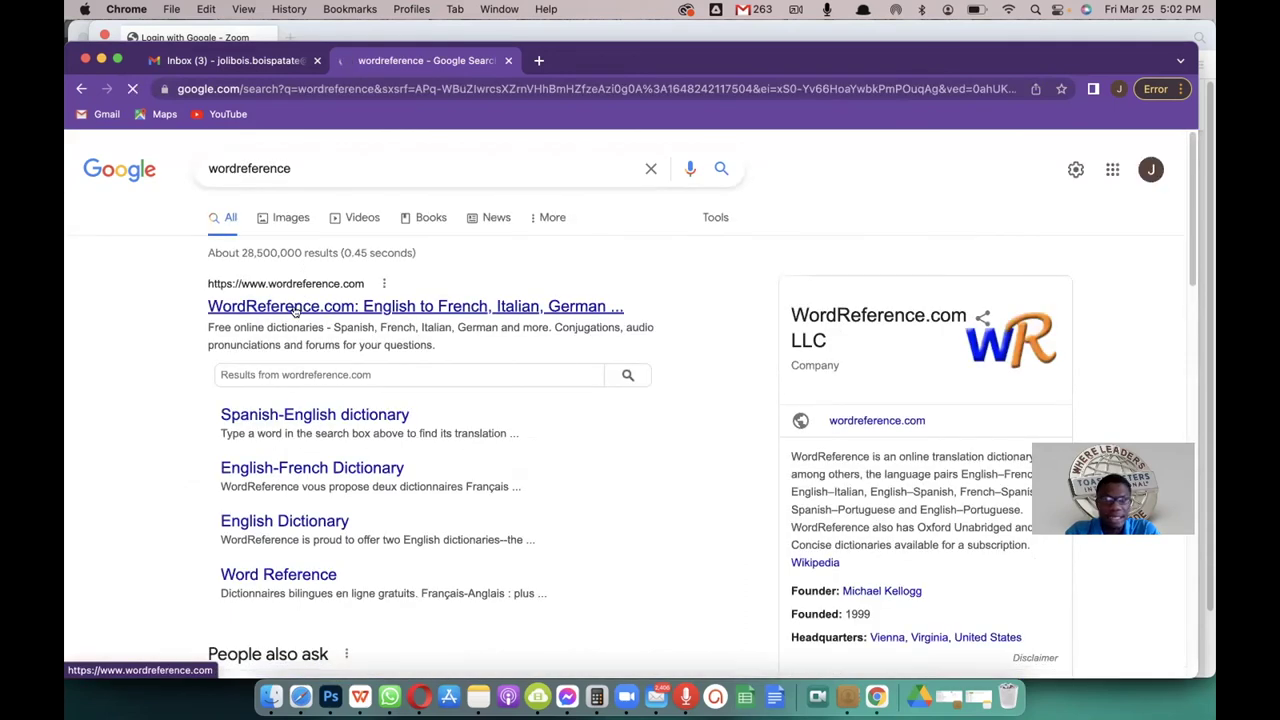
pyautogui.click(295, 309)
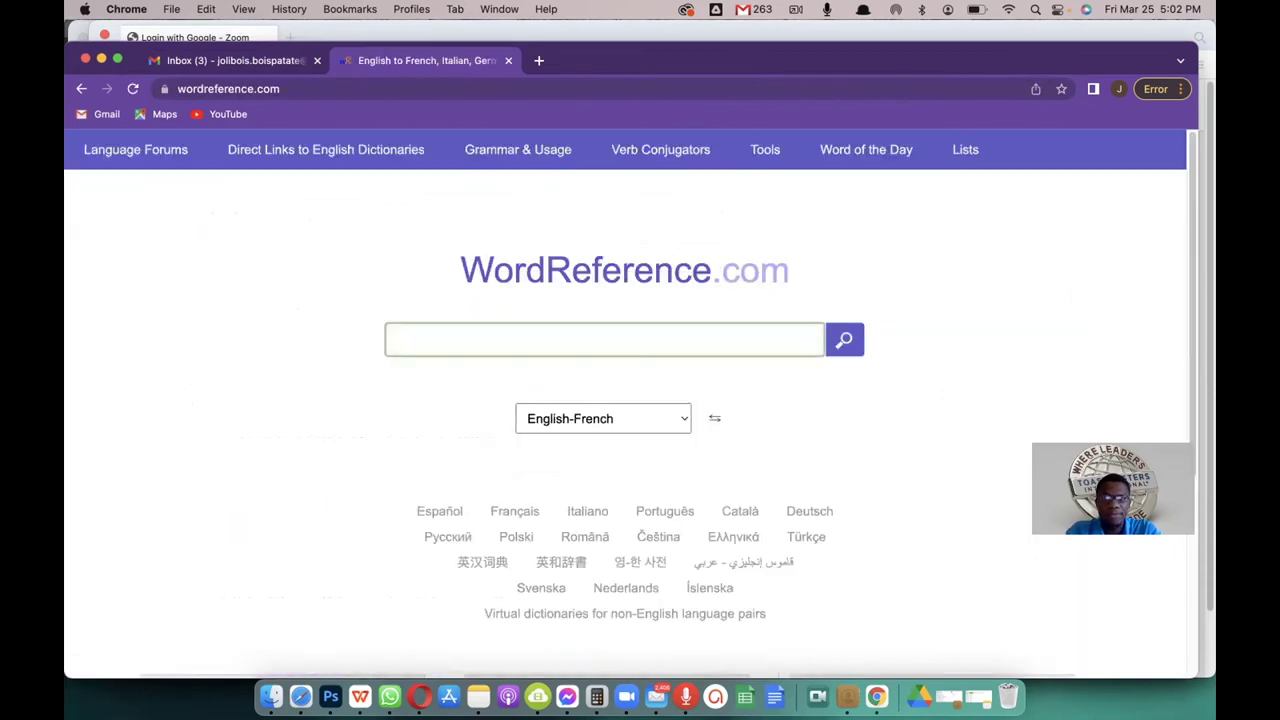
# Step: Look up 'hyperlink' in the WordReference English-French dictionary
pyautogui.write('refe')
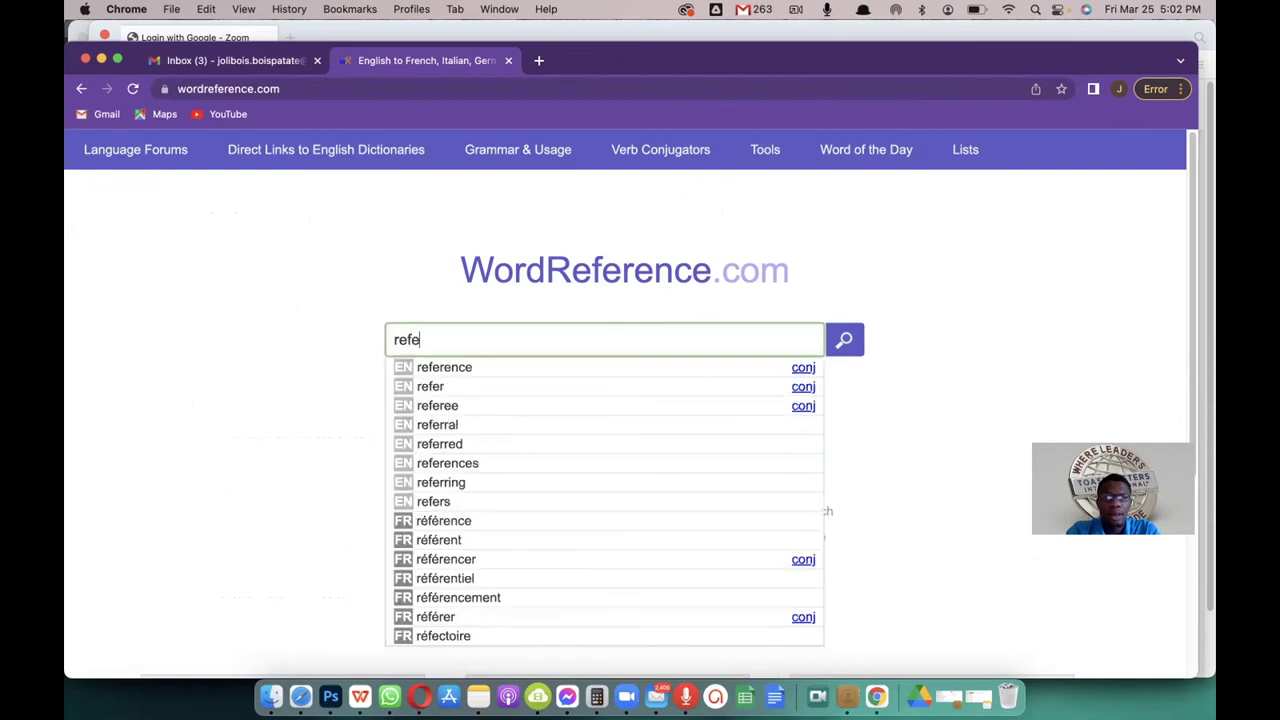
pyautogui.press('BackSpace')
pyautogui.press('BackSpace')
pyautogui.press('BackSpace')
pyautogui.press('BackSpace')
pyautogui.write('hyperlink')
pyautogui.press('Return')
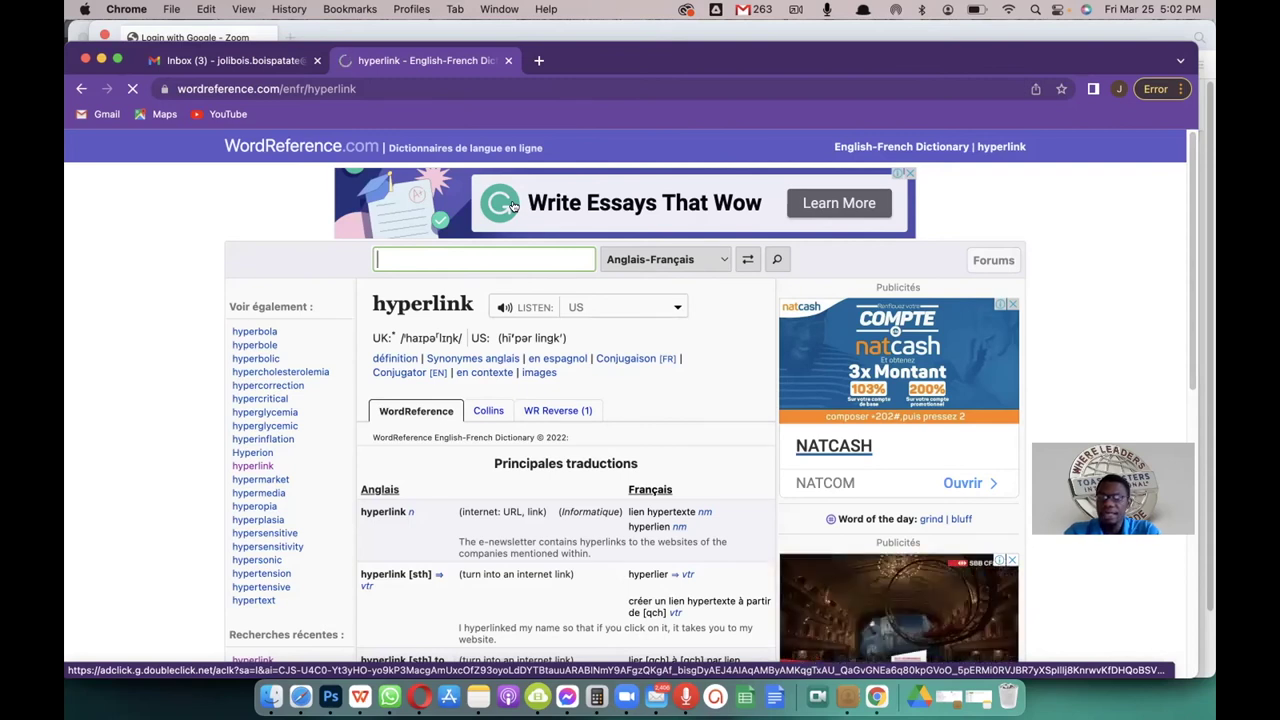
# Step: Copy the hyperlink entry page's web address and return to the Gmail tab
pyautogui.click(376, 88)
pyautogui.click(376, 88)
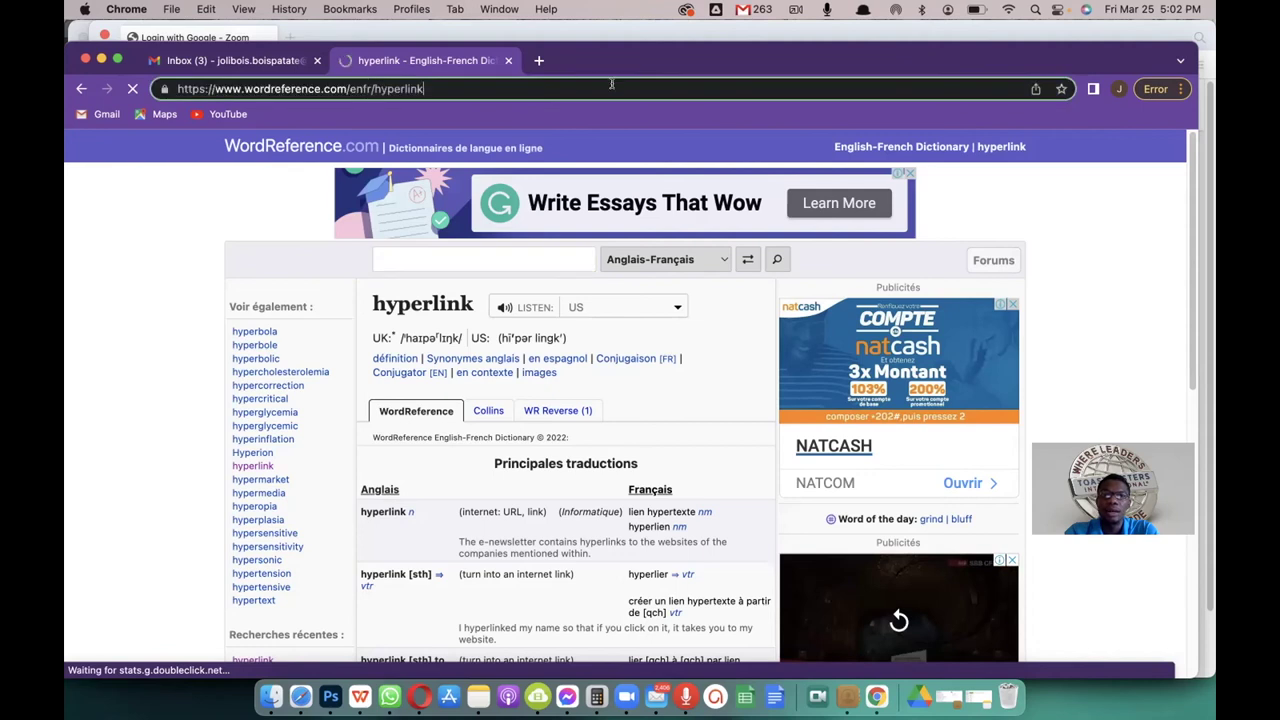
pyautogui.moveTo(452, 87); pyautogui.dragTo(178, 88)
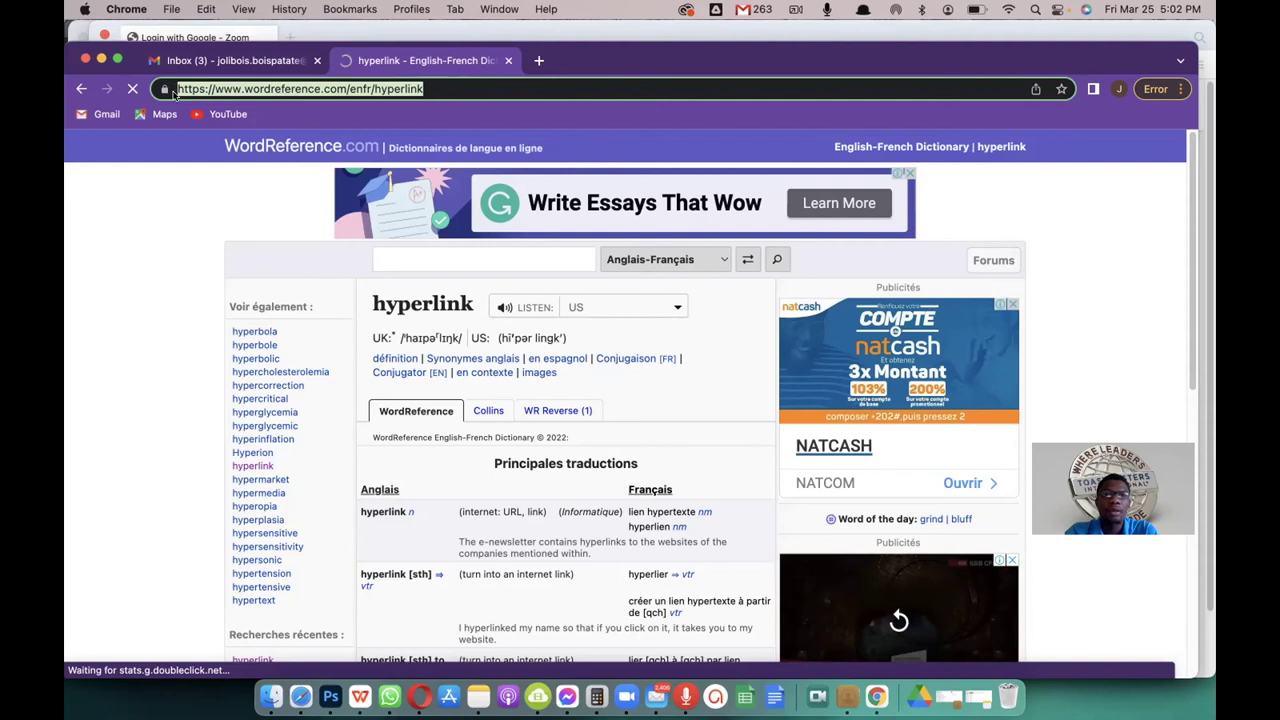
pyautogui.rightClick(394, 89)
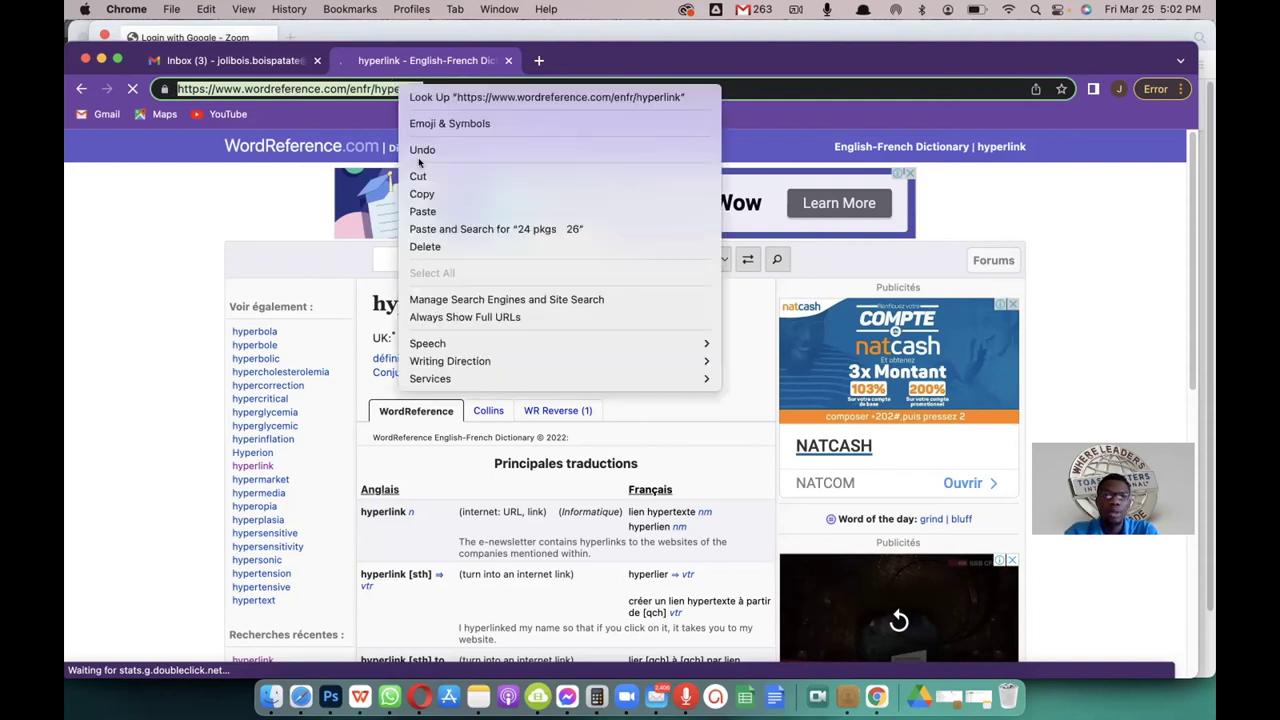
pyautogui.click(420, 193)
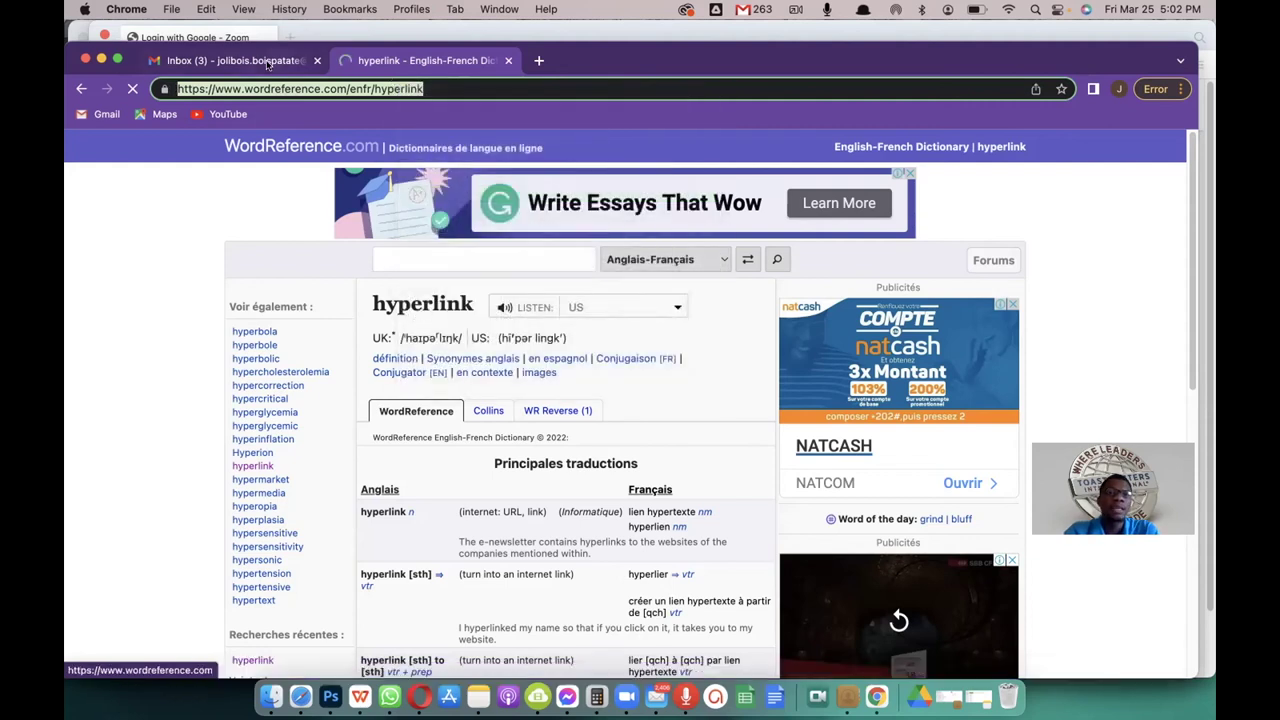
pyautogui.click(287, 64)
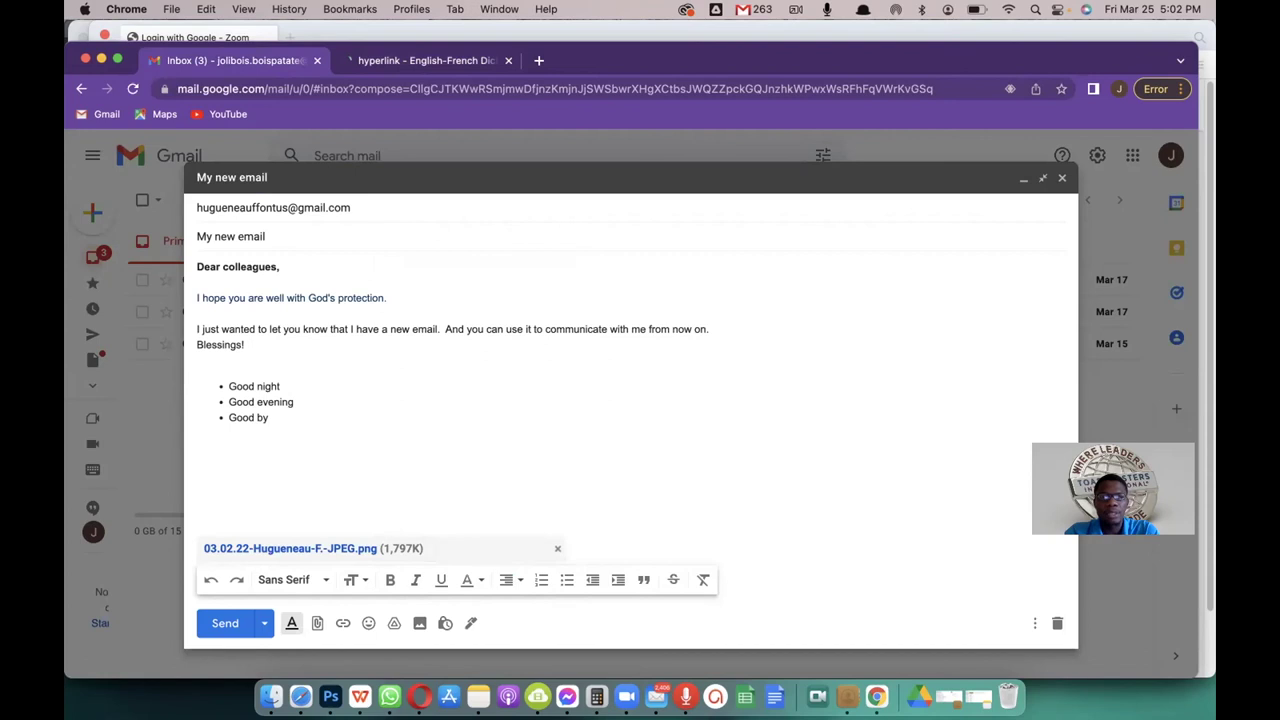
# Step: Paste the WordReference address left-aligned below the list, and start linking 'Good by'
pyautogui.press('super+v')
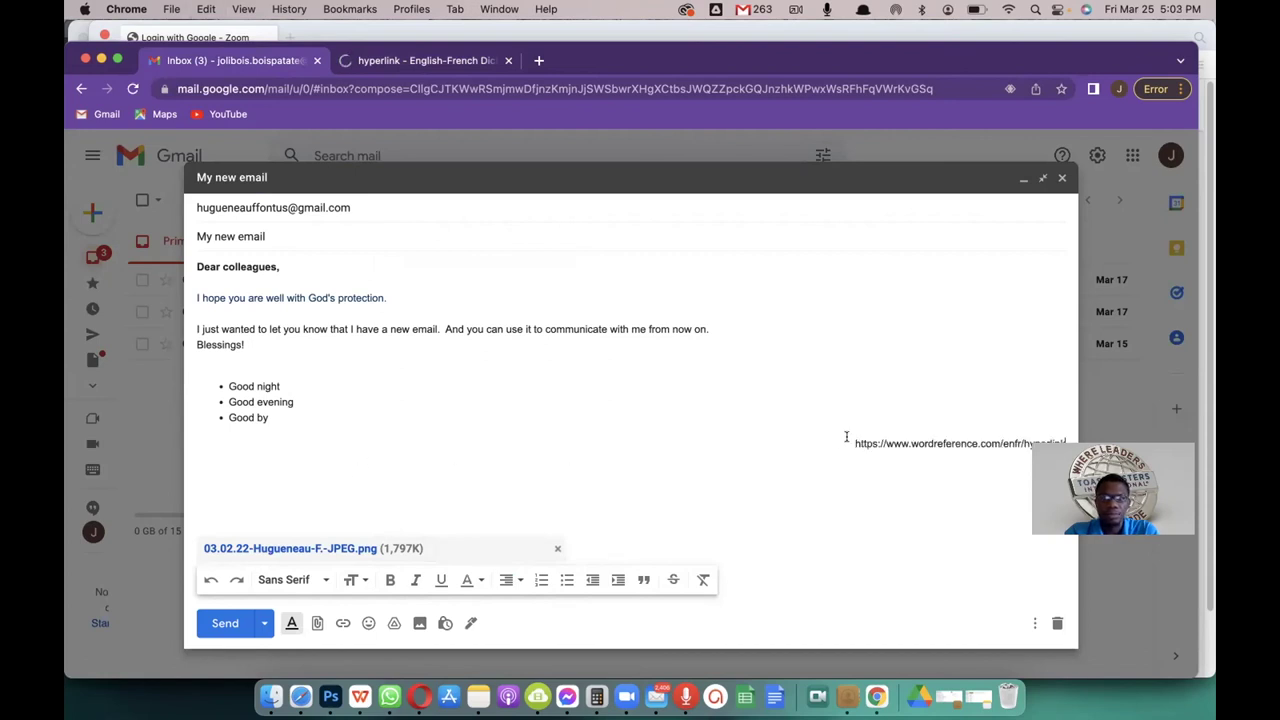
pyautogui.click(507, 579)
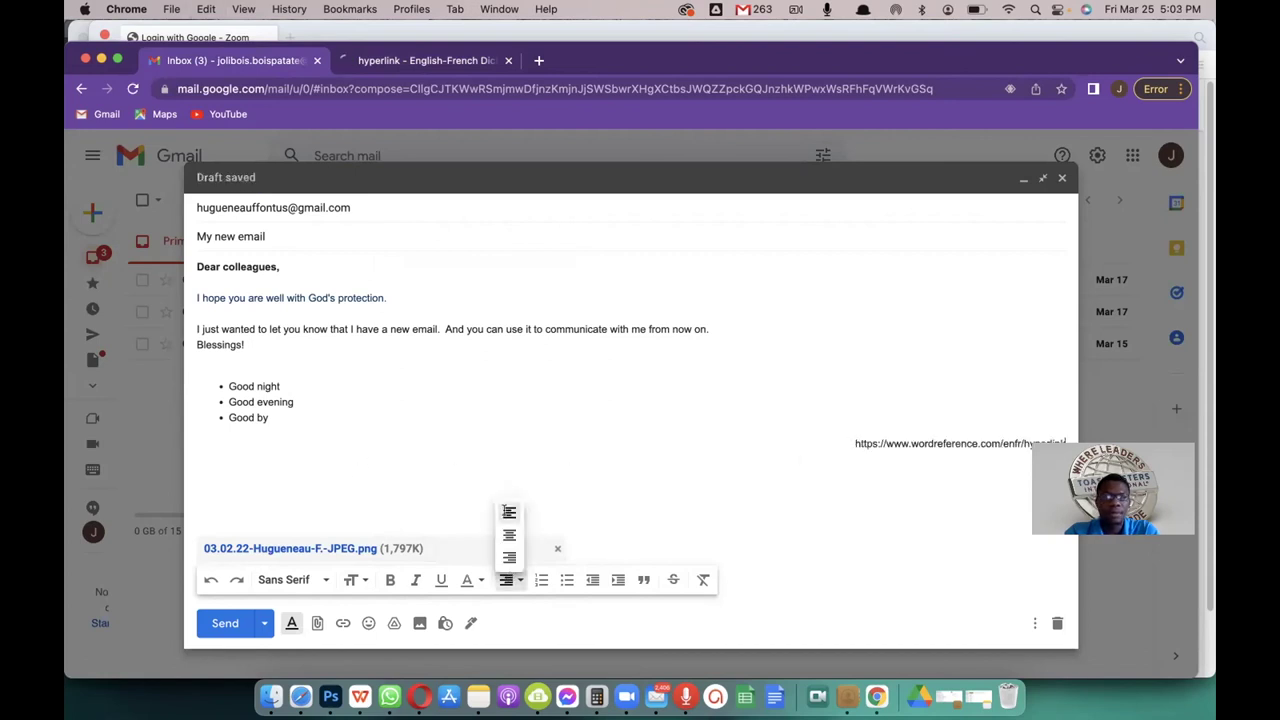
pyautogui.click(509, 512)
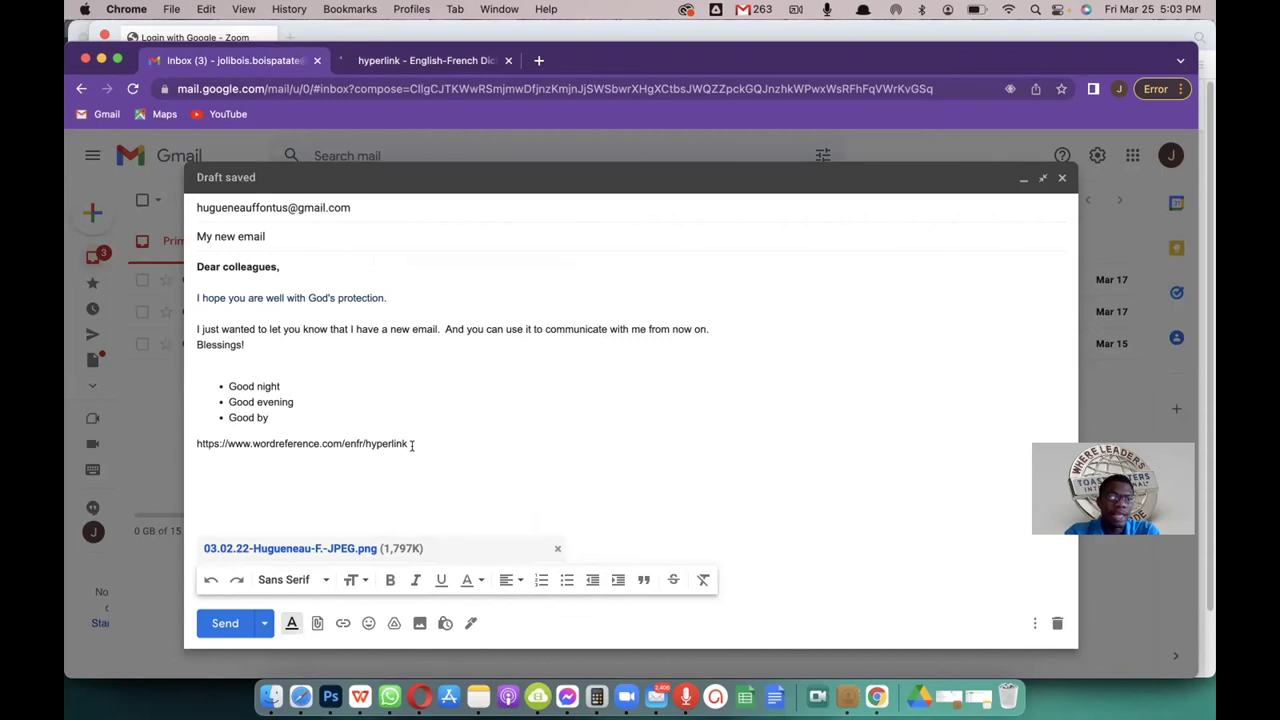
pyautogui.moveTo(271, 417); pyautogui.dragTo(225, 418)
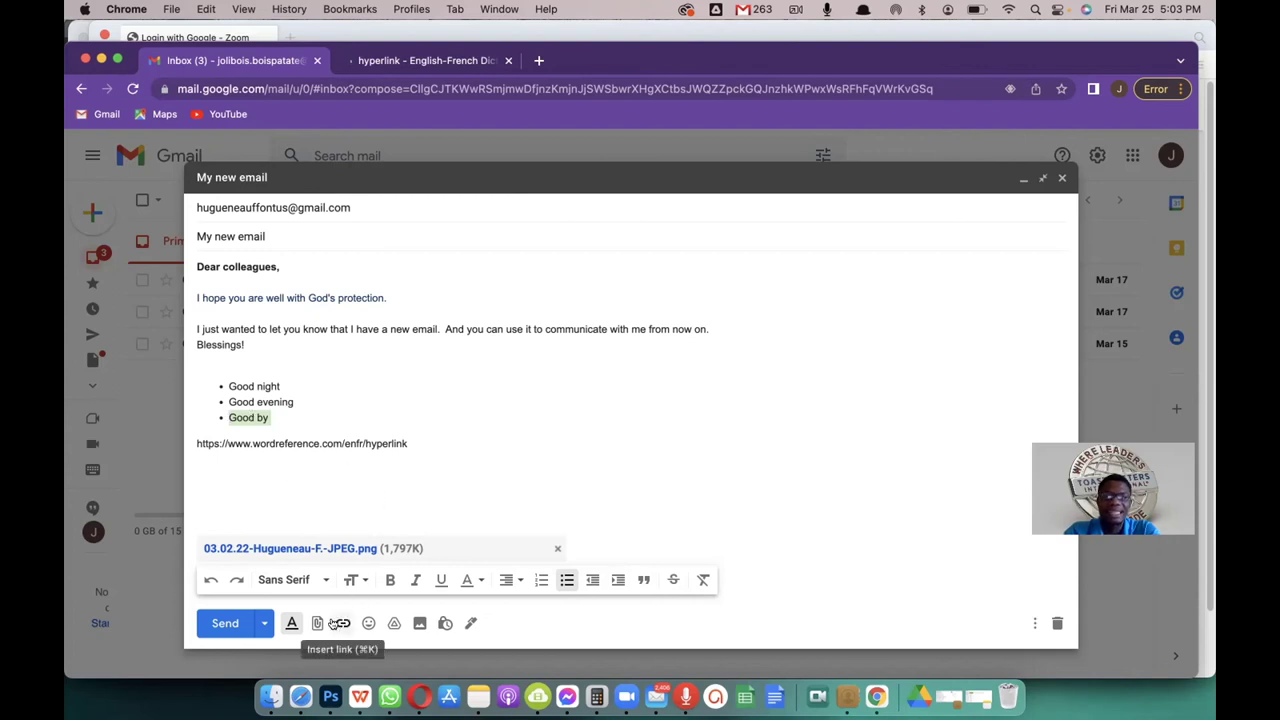
pyautogui.click(341, 623)
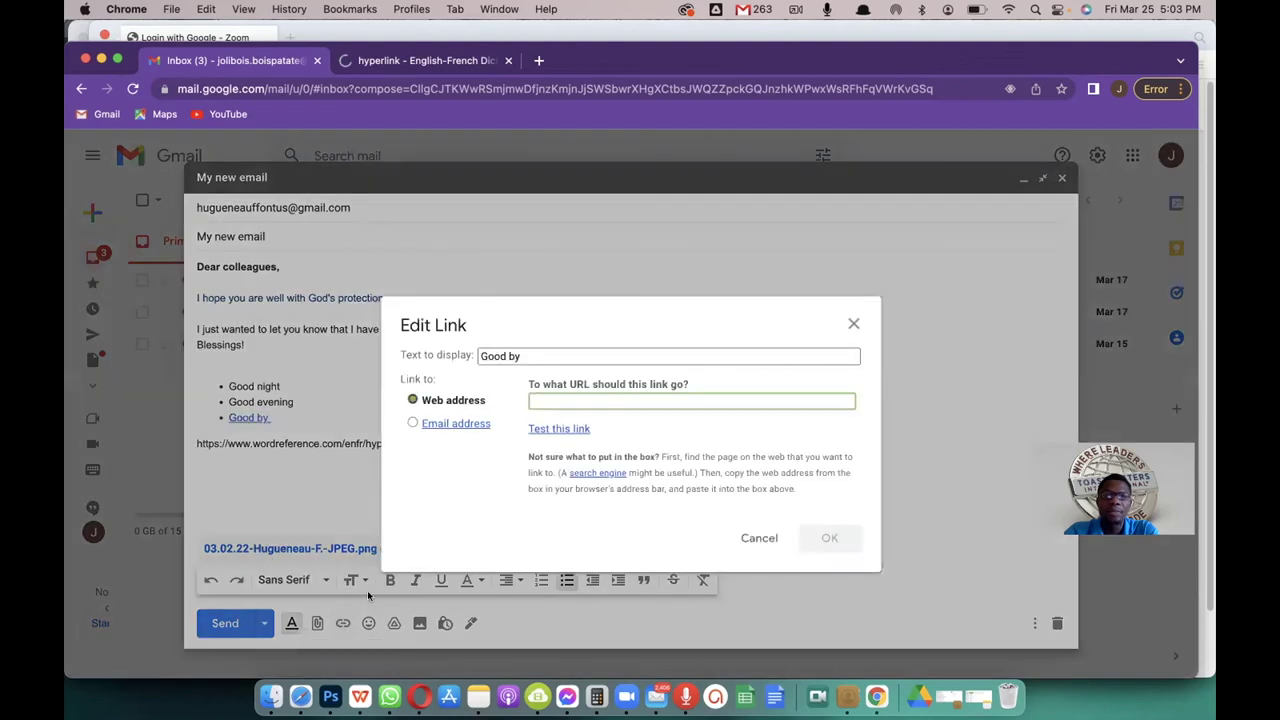